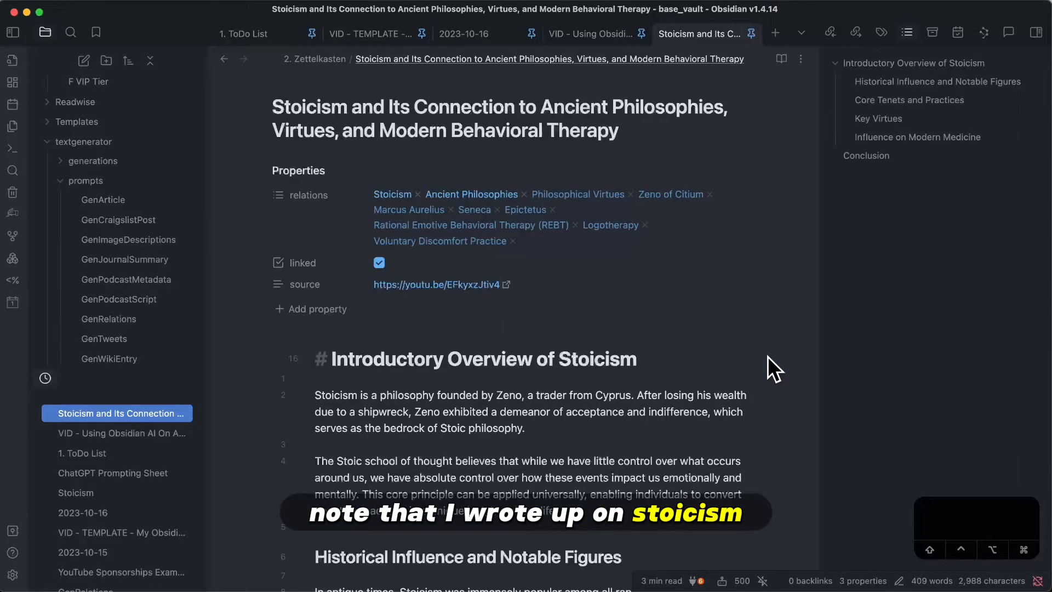
Step: Add blank lines below the conclusion paragraph at the end of the Stoicism note
{"action": "scroll", "coordinate": [734, 356], "scroll_direction": "down", "scroll_amount": 10}
{"action": "scroll", "coordinate": [734, 356], "scroll_direction": "down", "scroll_amount": 5}
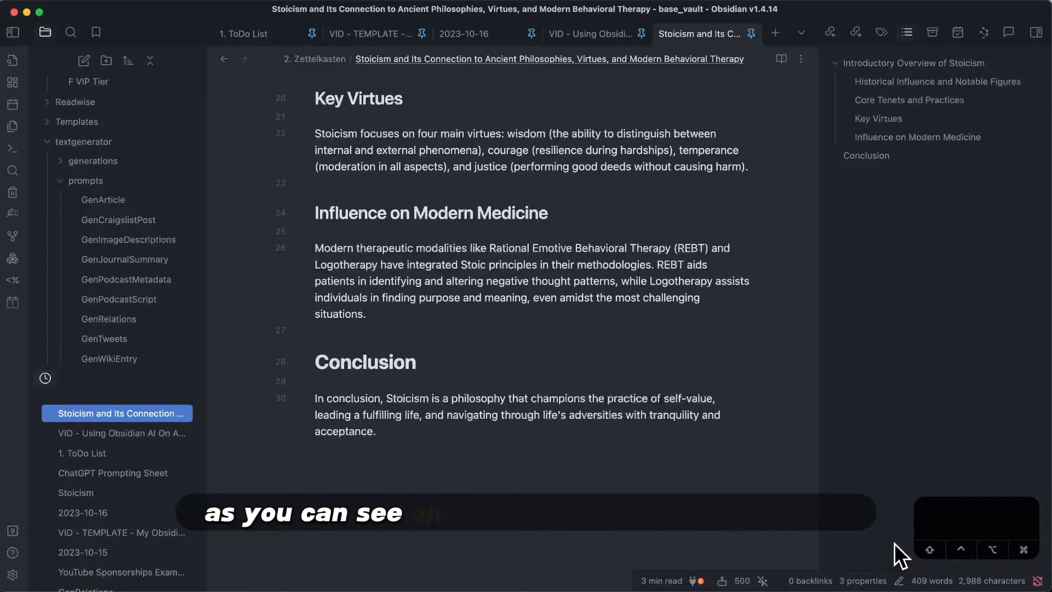
{"action": "key", "text": "o"}
{"action": "key", "text": "Return"}
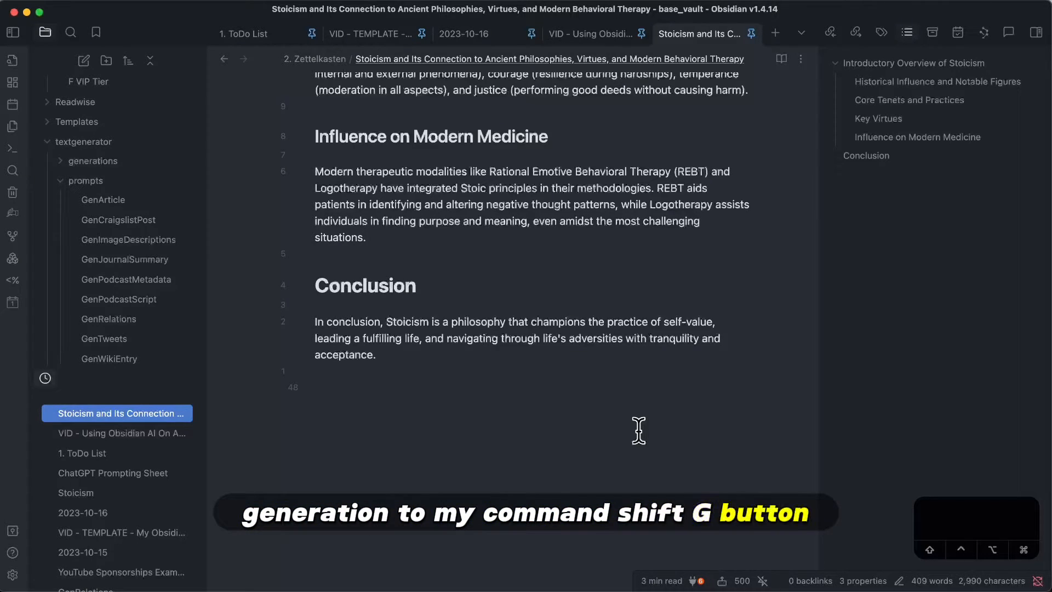
Step: Filter the hotkey settings for "text generator" and check which shortcuts its commands use
{"action": "key", "text": "super+comma"}
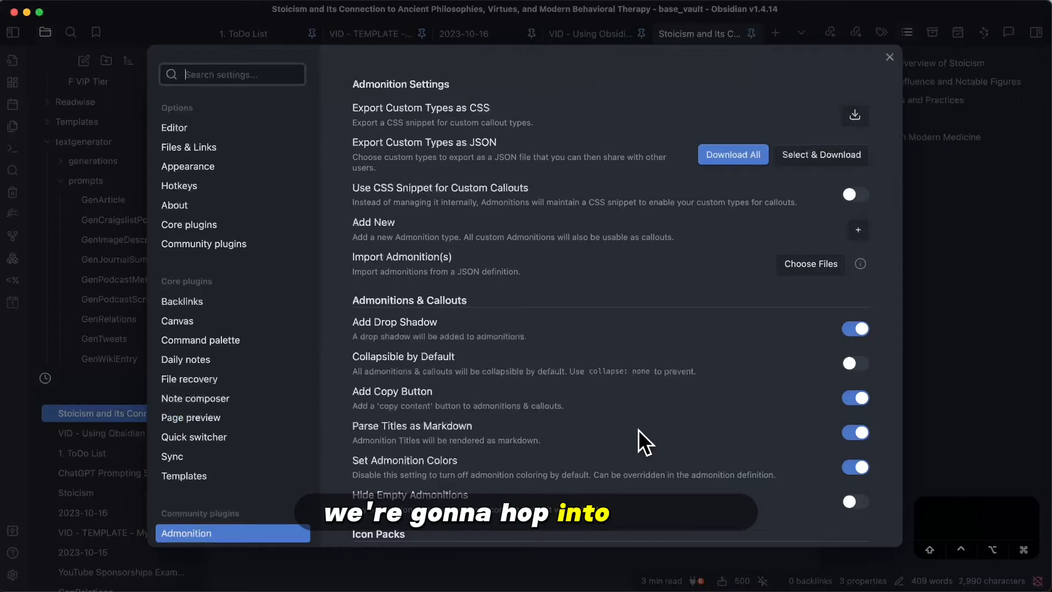
{"action": "left_click", "coordinate": [250, 188]}
{"action": "left_click", "coordinate": [798, 80]}
{"action": "type", "text": "text generator"}
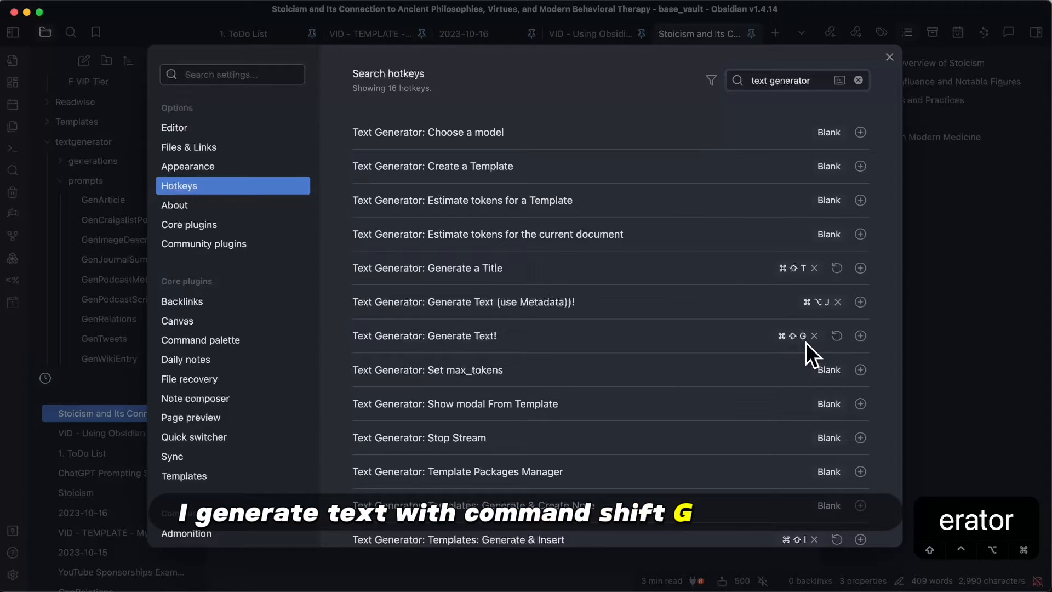
{"action": "scroll", "coordinate": [739, 308], "scroll_direction": "down", "scroll_amount": 3}
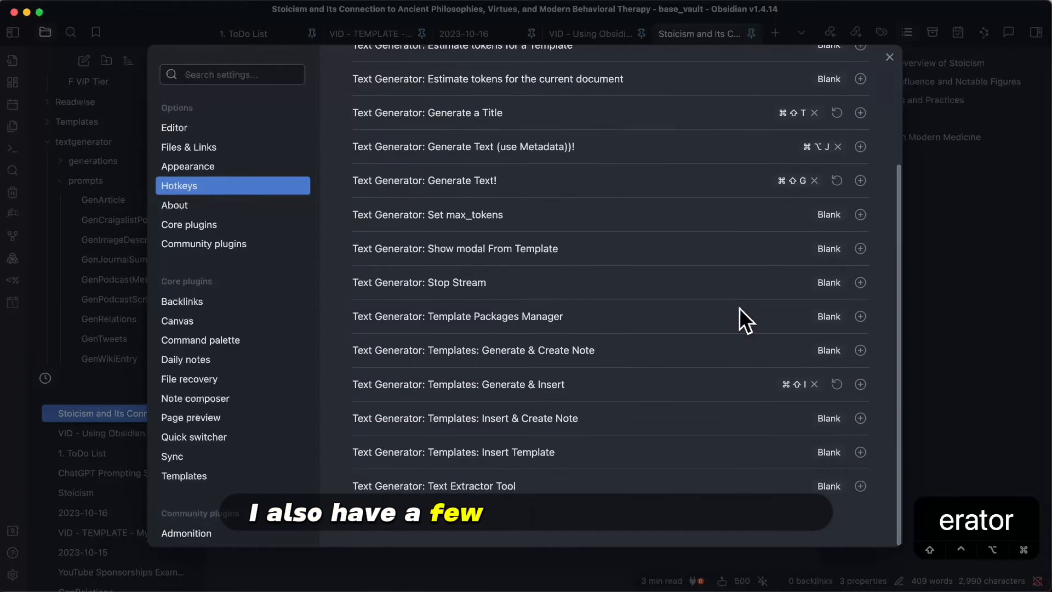
{"action": "scroll", "coordinate": [739, 312], "scroll_direction": "up", "scroll_amount": 1}
{"action": "scroll", "coordinate": [762, 218], "scroll_direction": "up", "scroll_amount": 1}
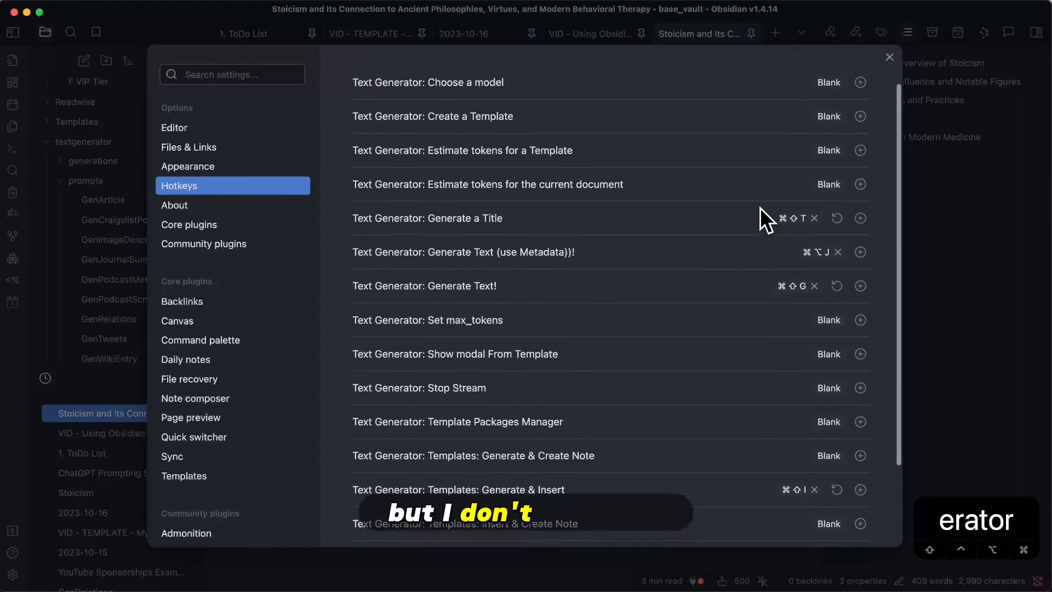
{"action": "scroll", "coordinate": [762, 218], "scroll_direction": "up", "scroll_amount": 1}
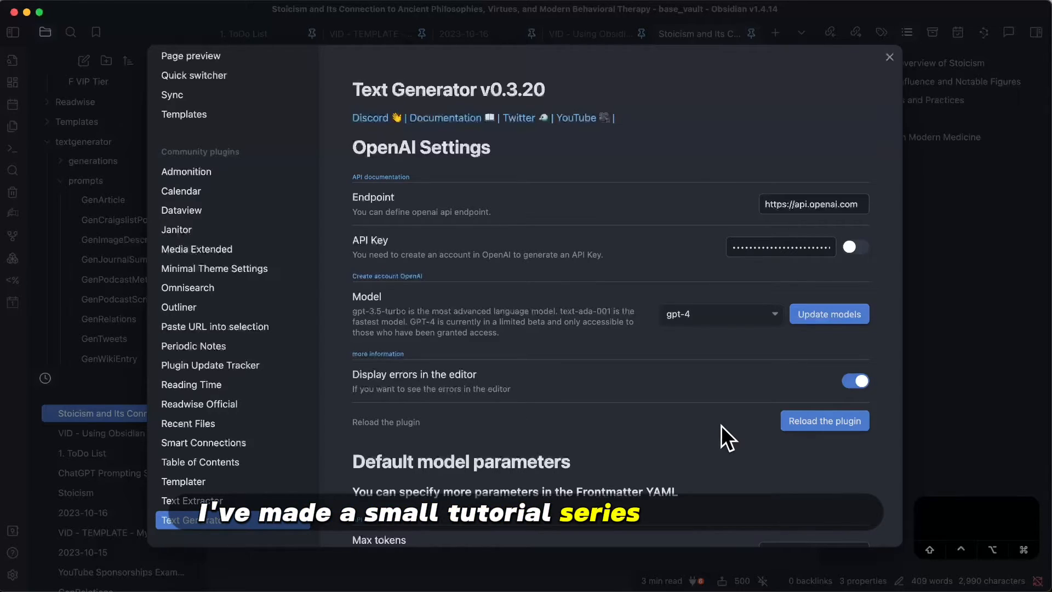
Step: Review the Text Generator plugin's OpenAI settings, default model parameters and prompts templates path
{"action": "scroll", "coordinate": [721, 425], "scroll_direction": "down", "scroll_amount": 1}
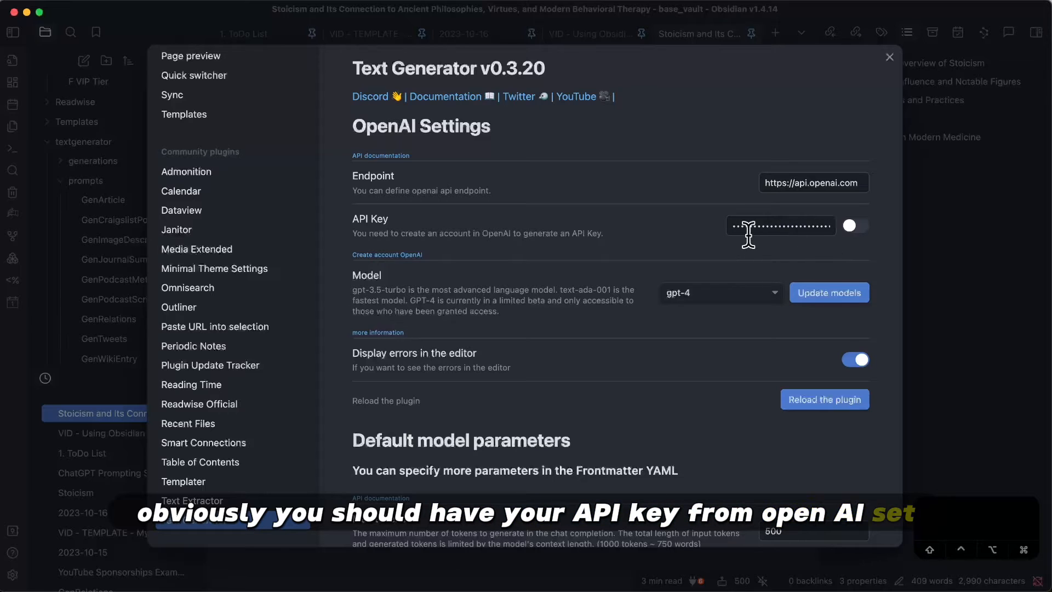
{"action": "scroll", "coordinate": [734, 239], "scroll_direction": "down", "scroll_amount": 2}
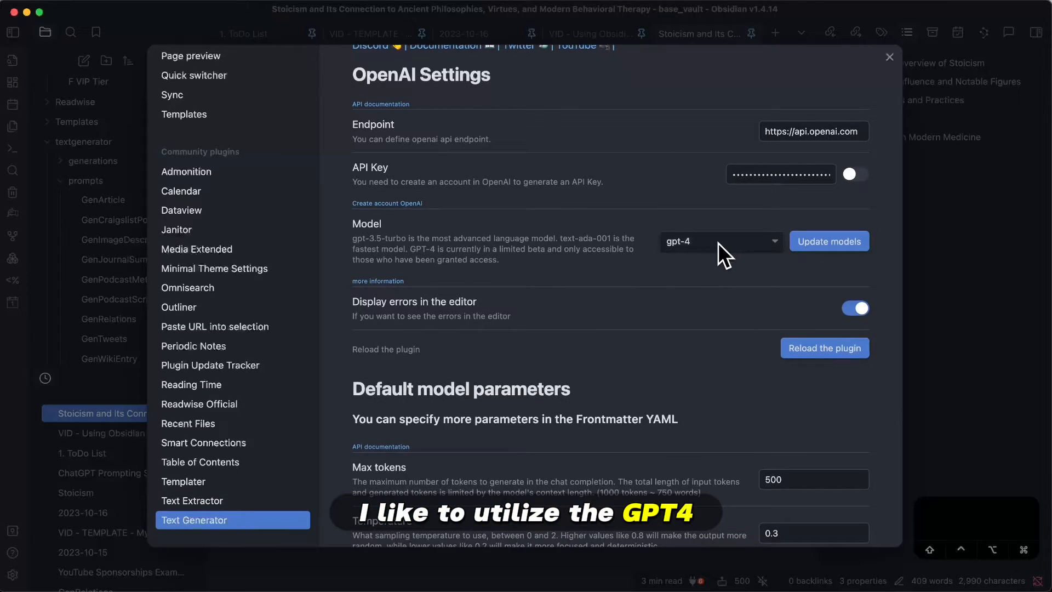
{"action": "scroll", "coordinate": [718, 242], "scroll_direction": "down", "scroll_amount": 10}
{"action": "left_click", "coordinate": [829, 206]}
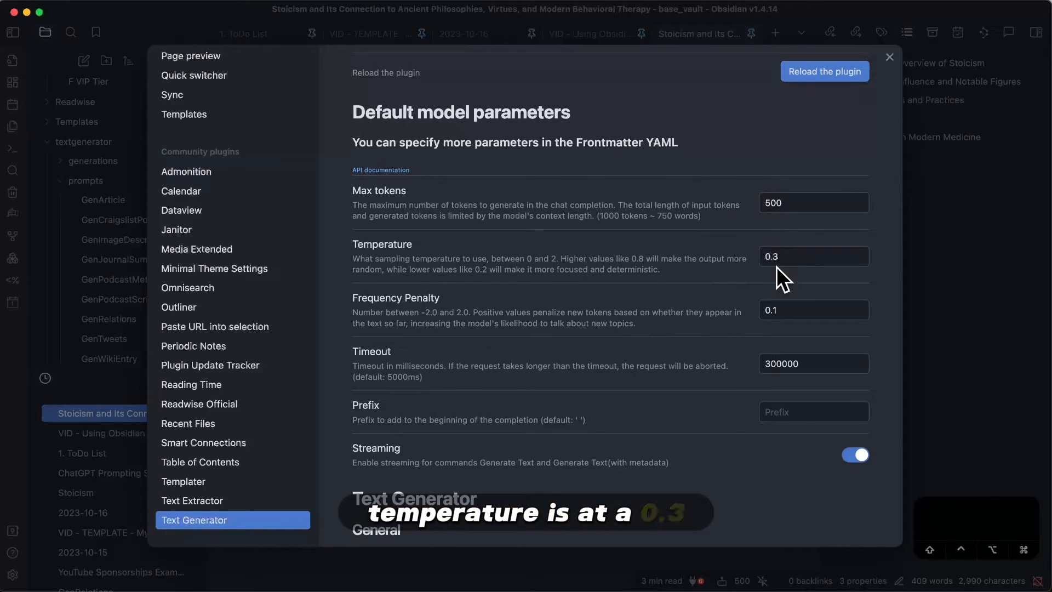
{"action": "left_click", "coordinate": [823, 312]}
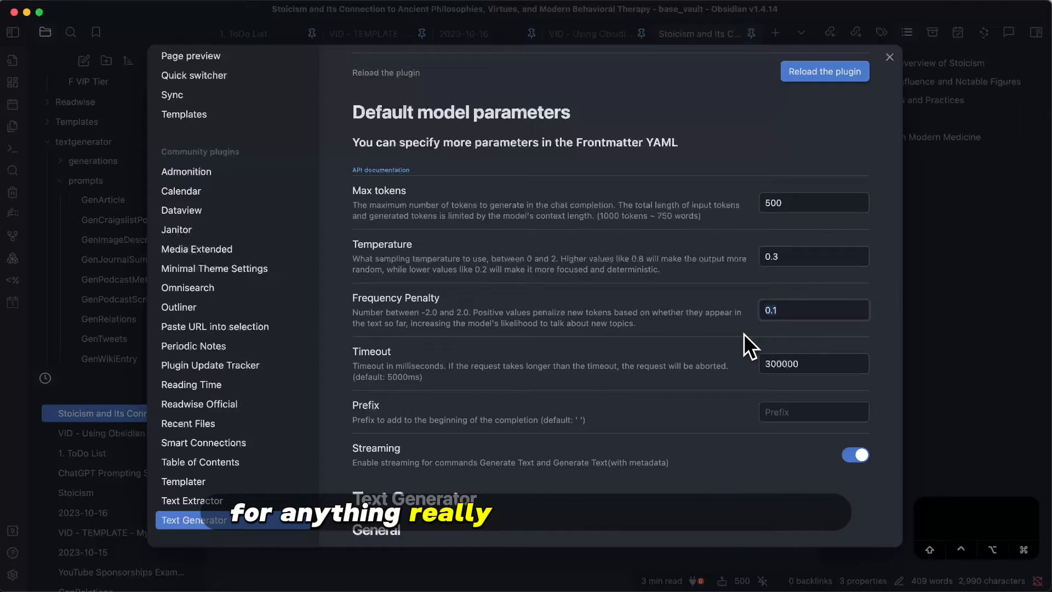
{"action": "scroll", "coordinate": [824, 286], "scroll_direction": "down", "scroll_amount": 3}
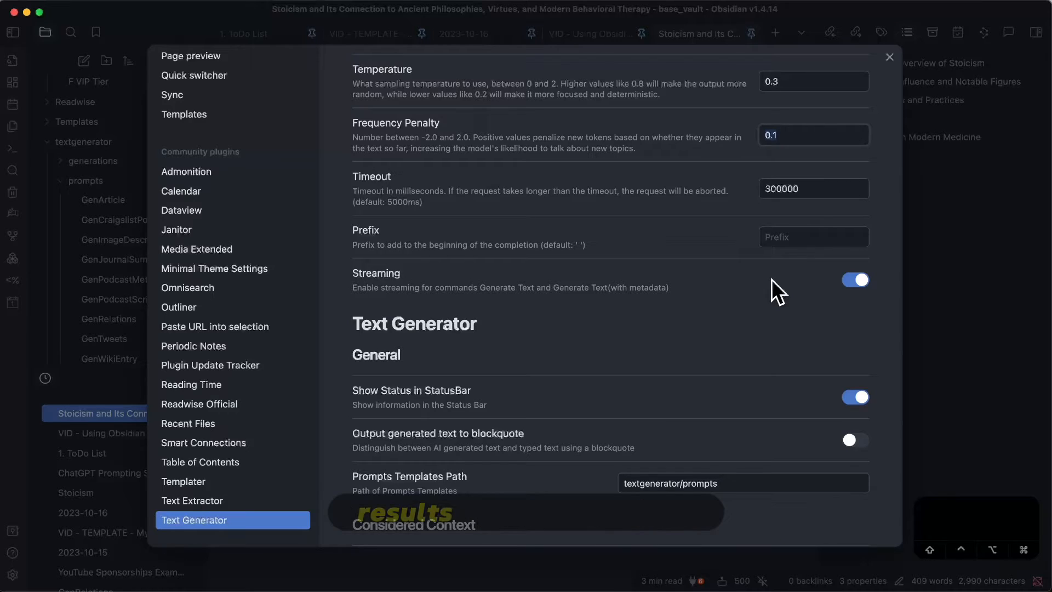
{"action": "scroll", "coordinate": [772, 279], "scroll_direction": "down", "scroll_amount": 5}
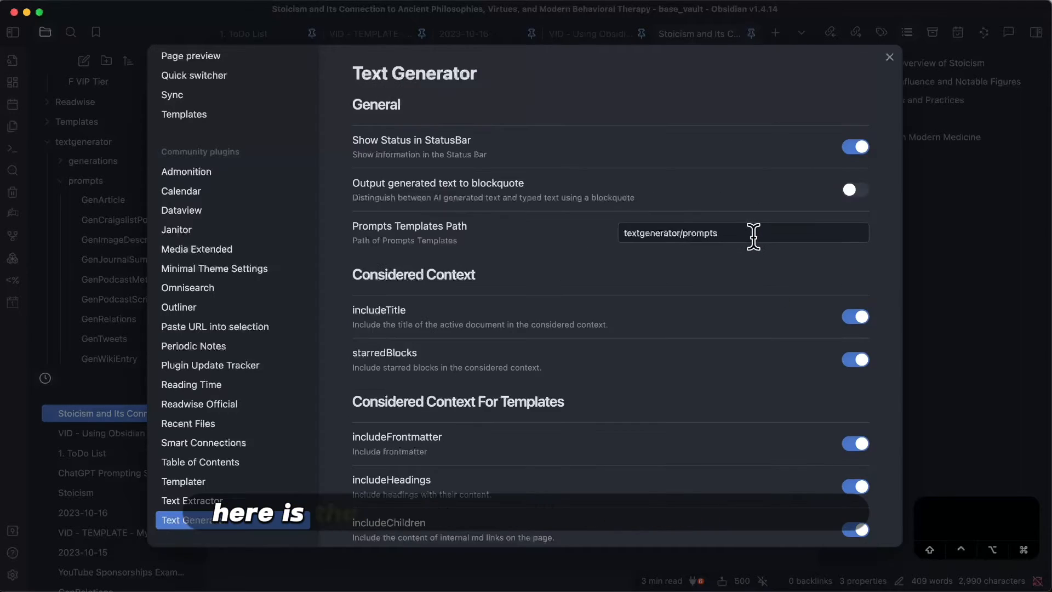
{"action": "left_click_drag", "start_coordinate": [746, 236], "coordinate": [593, 233]}
{"action": "left_click", "coordinate": [593, 233]}
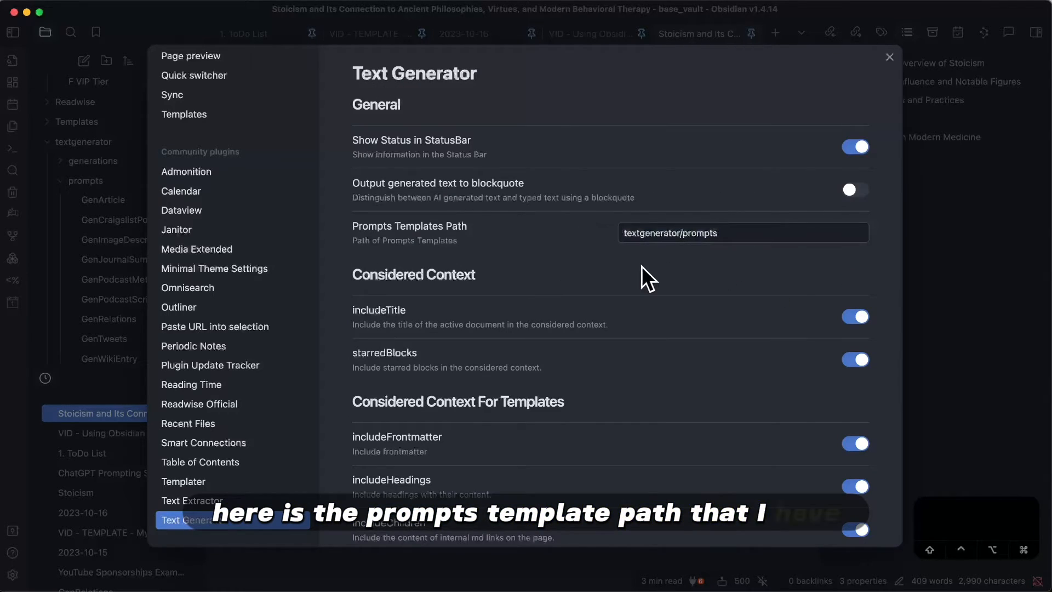
Step: Examine the Text Generator plugin's considered context, extractor, auto-suggest and command options, and leave the settings
{"action": "scroll", "coordinate": [758, 65], "scroll_direction": "down", "scroll_amount": 6}
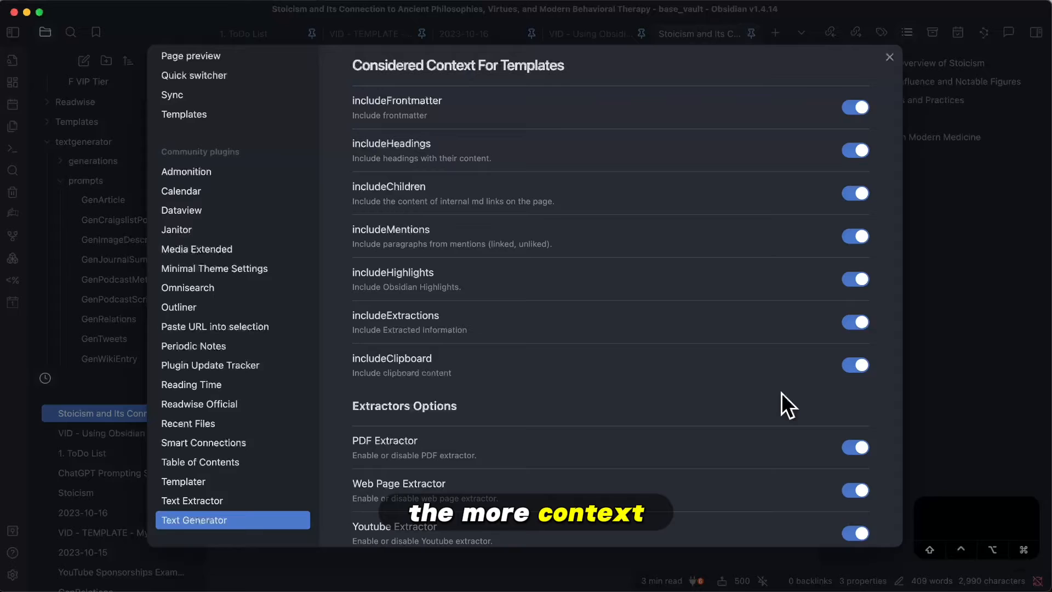
{"action": "scroll", "coordinate": [781, 392], "scroll_direction": "down", "scroll_amount": 10}
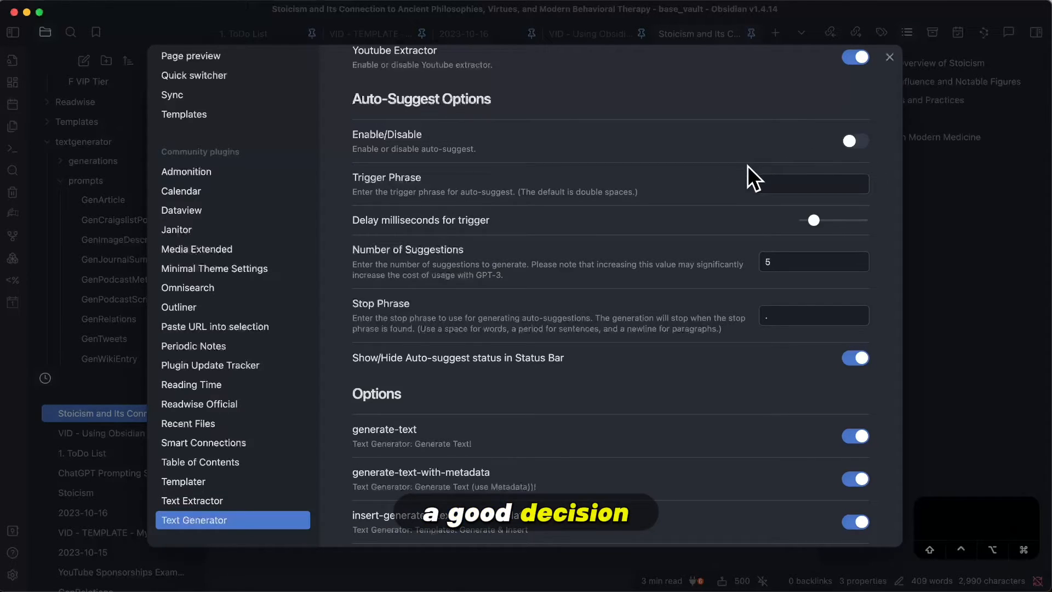
{"action": "scroll", "coordinate": [748, 166], "scroll_direction": "down", "scroll_amount": 5}
{"action": "scroll", "coordinate": [679, 131], "scroll_direction": "up", "scroll_amount": 1}
{"action": "scroll", "coordinate": [679, 130], "scroll_direction": "down", "scroll_amount": 1}
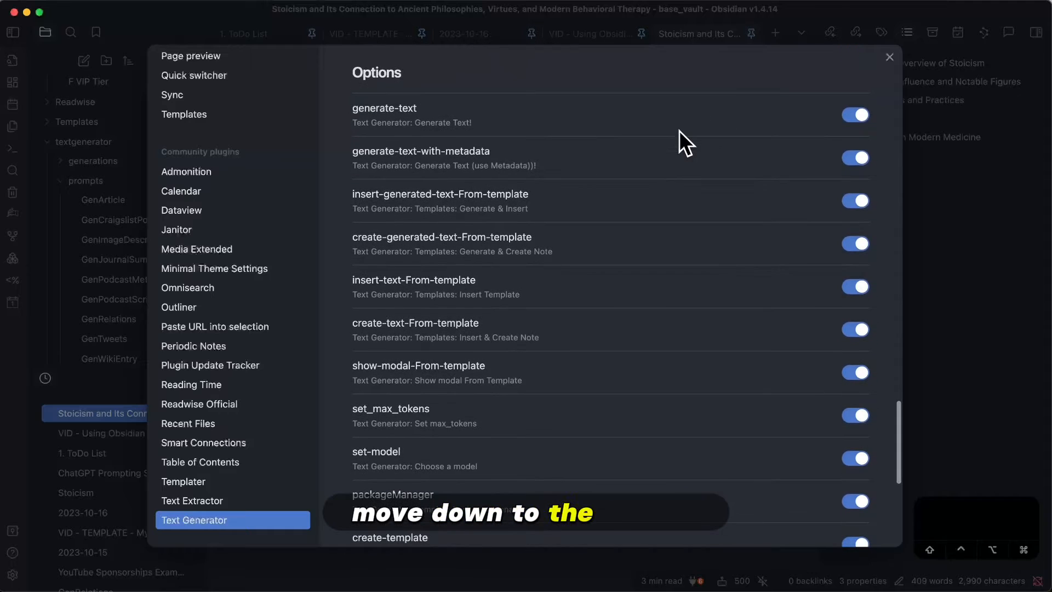
{"action": "scroll", "coordinate": [783, 153], "scroll_direction": "down", "scroll_amount": 6}
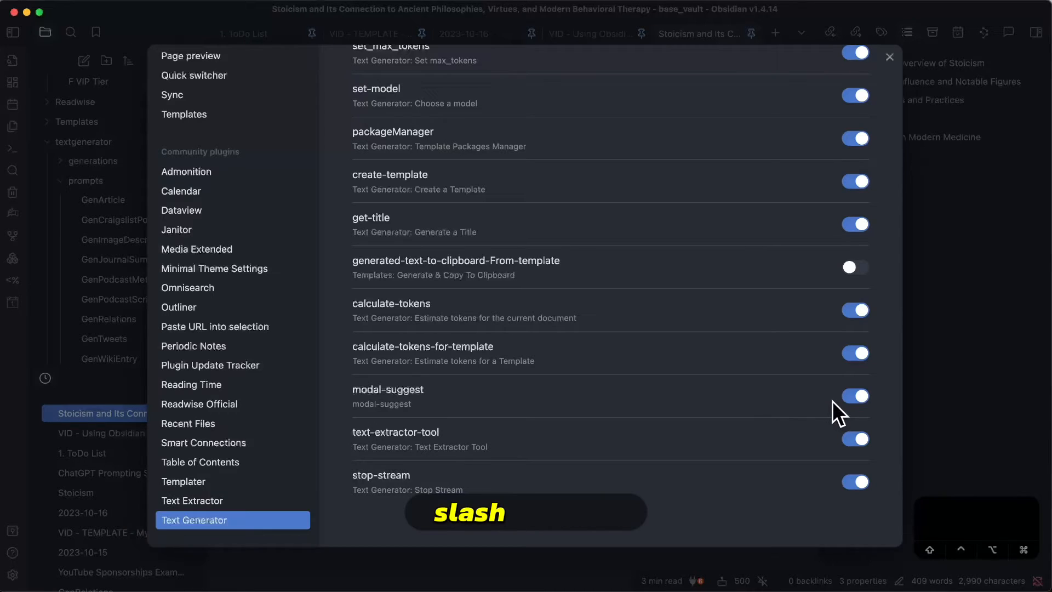
{"action": "scroll", "coordinate": [669, 311], "scroll_direction": "up", "scroll_amount": 8}
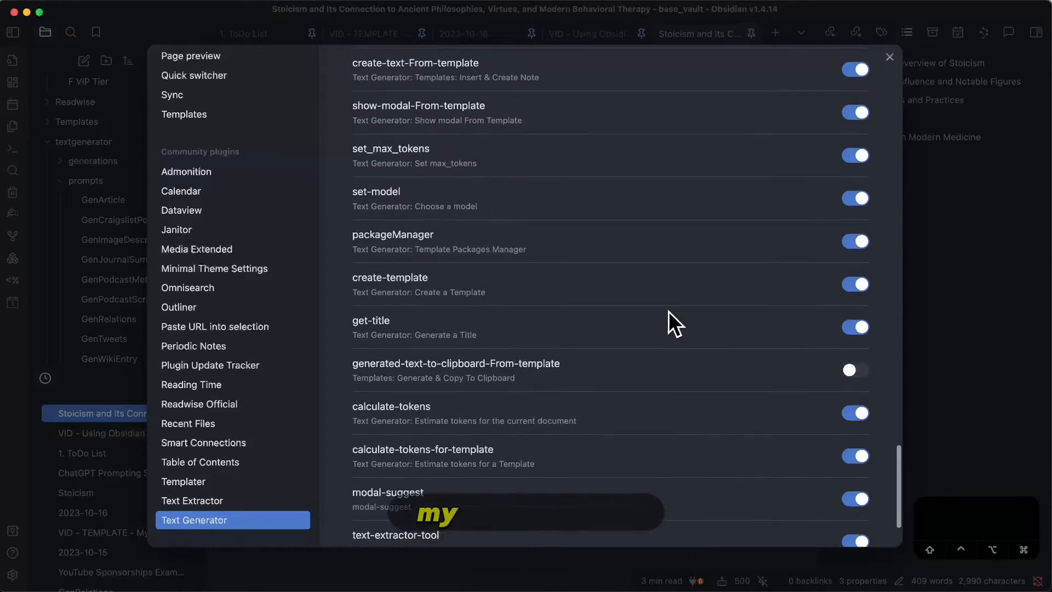
{"action": "scroll", "coordinate": [669, 311], "scroll_direction": "up", "scroll_amount": 10}
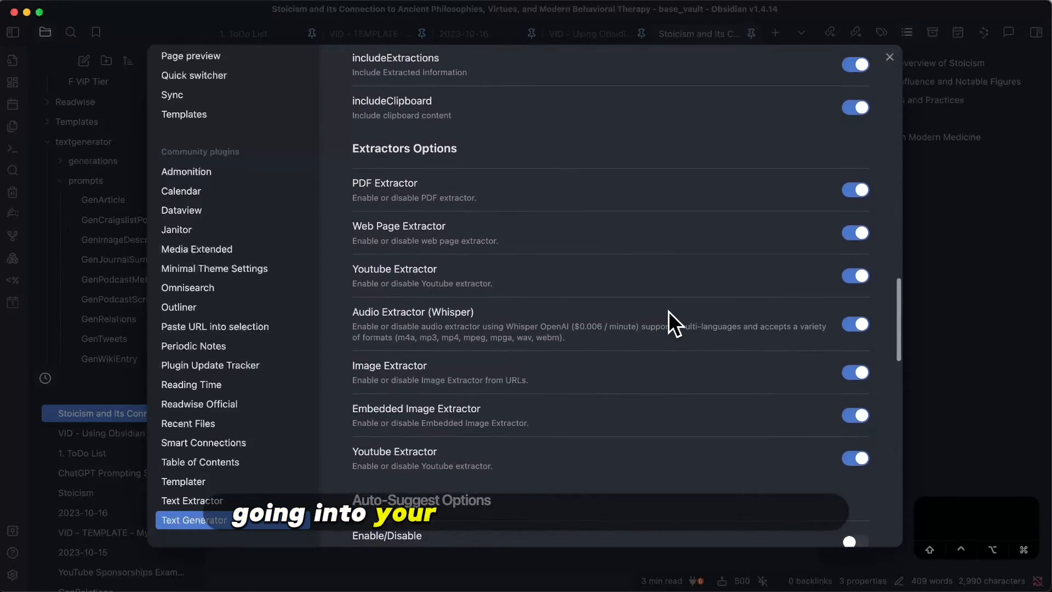
{"action": "scroll", "coordinate": [668, 311], "scroll_direction": "up", "scroll_amount": 12}
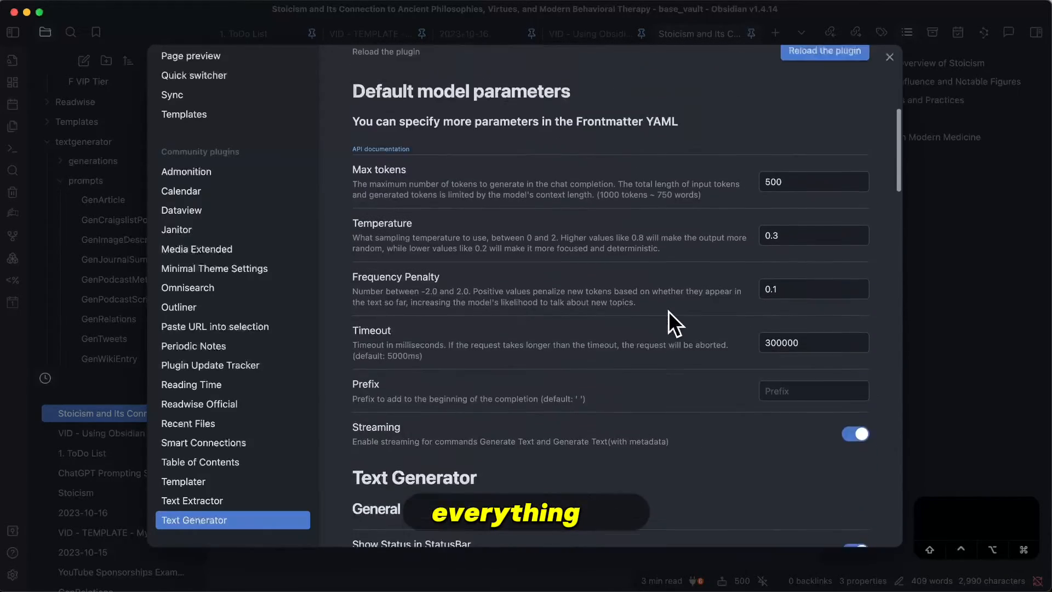
{"action": "scroll", "coordinate": [669, 311], "scroll_direction": "up", "scroll_amount": 3}
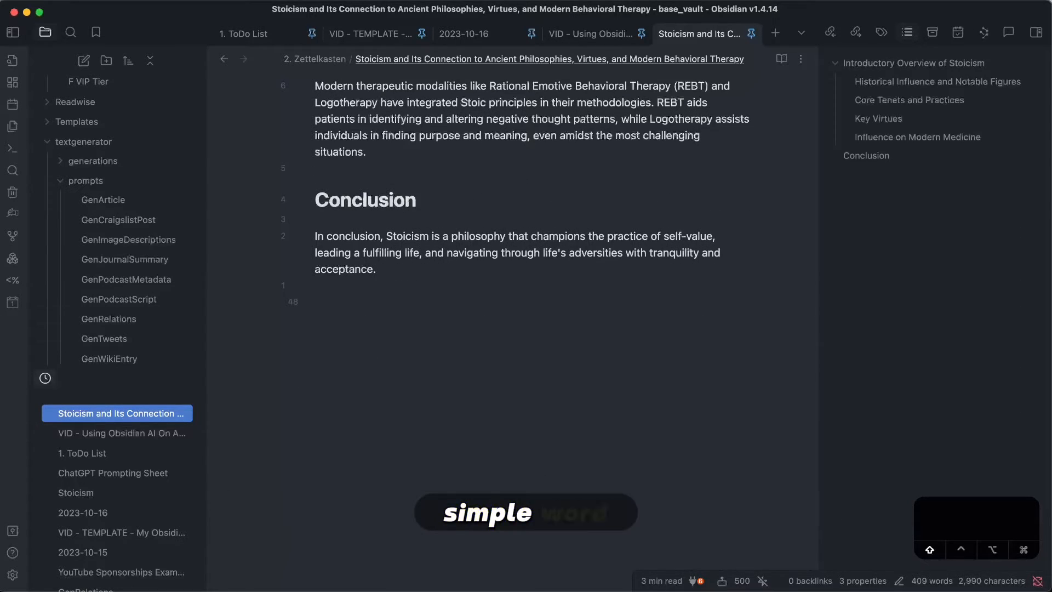
Step: Write the line "Objectives:" below the note's conclusion and start a new line under it
{"action": "type", "text": "Objectives:"}
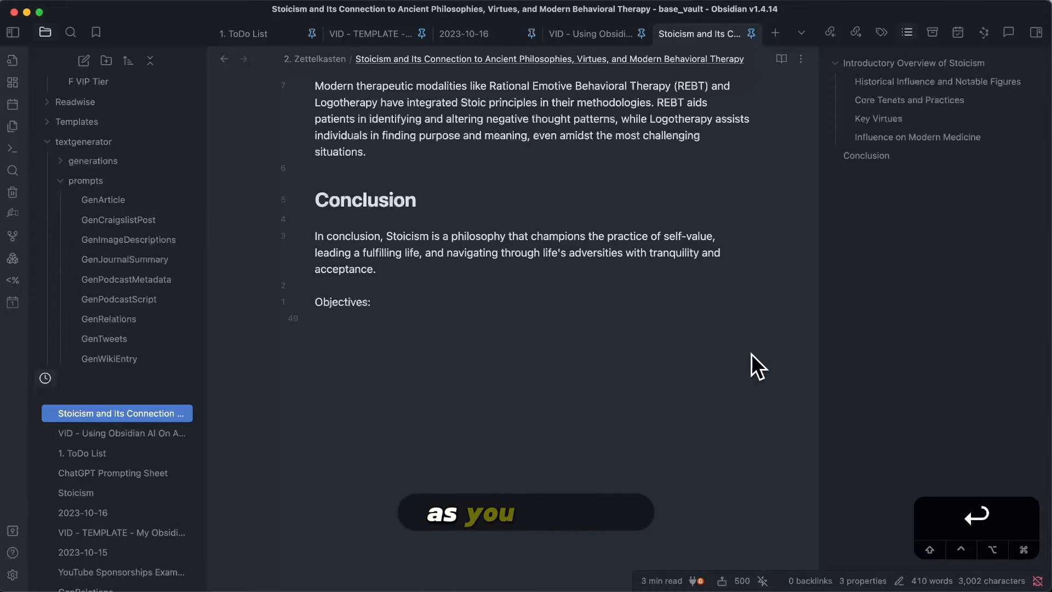
{"action": "scroll", "coordinate": [751, 354], "scroll_direction": "up", "scroll_amount": 10}
{"action": "scroll", "coordinate": [751, 354], "scroll_direction": "up", "scroll_amount": 10}
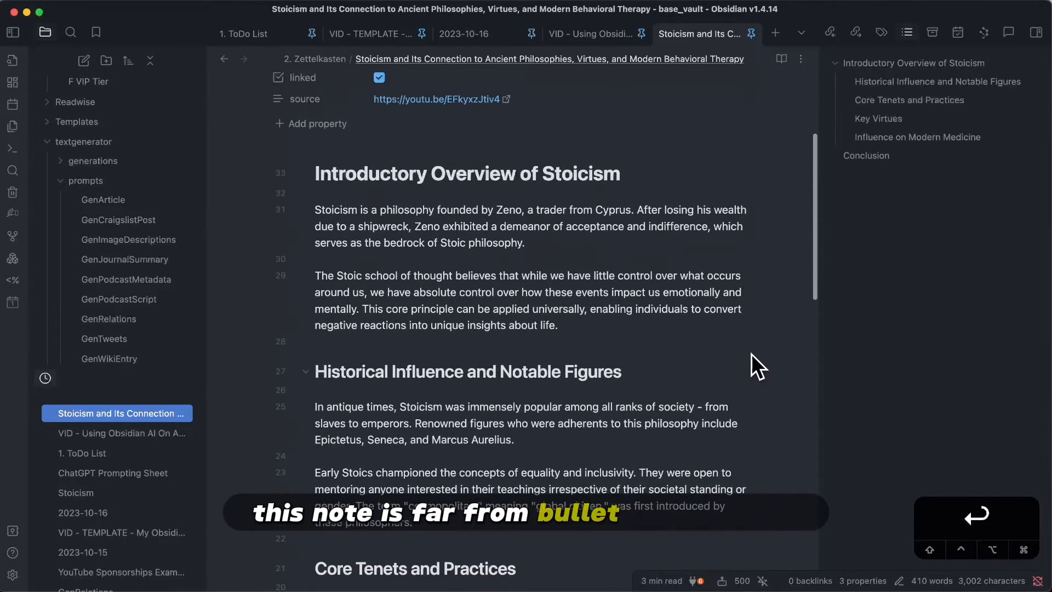
{"action": "scroll", "coordinate": [751, 353], "scroll_direction": "down", "scroll_amount": 20}
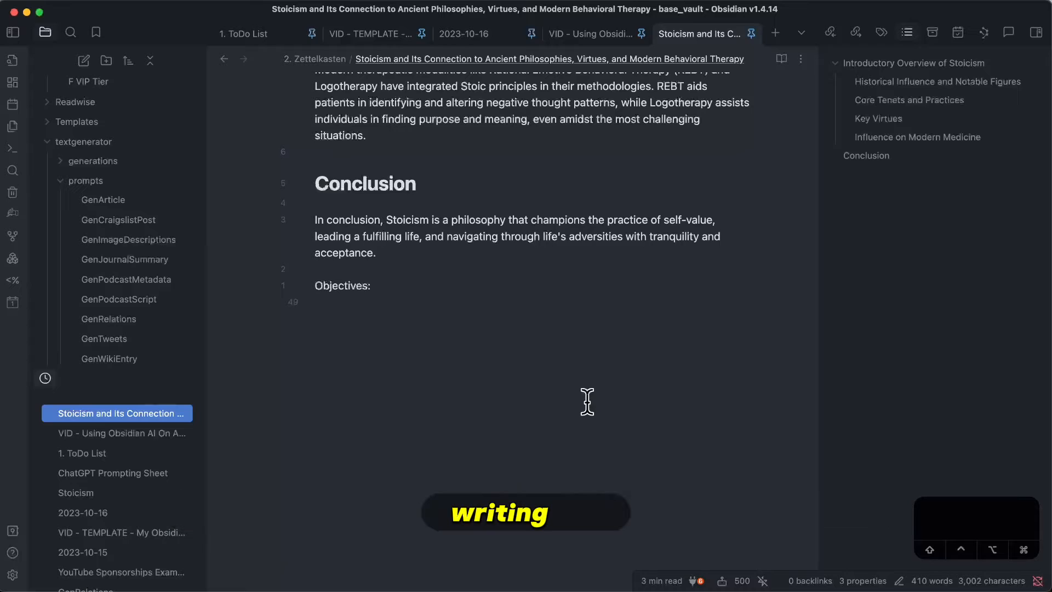
Step: Under Objectives, write the prompt sentence "Create a bullet point rundown of the most important parts of this note."
{"action": "type", "text": "Create a bul"}
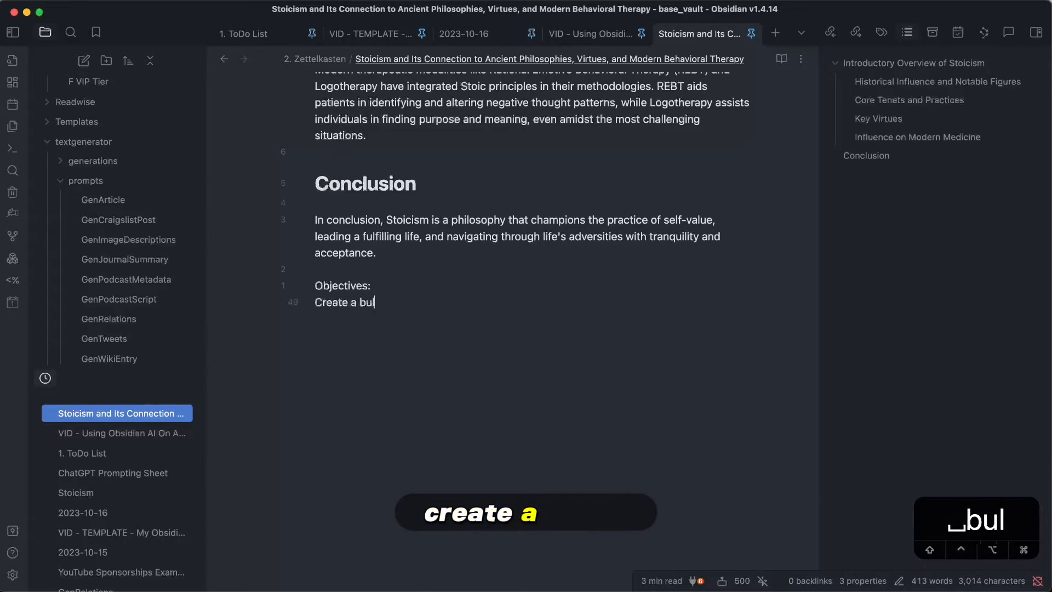
{"action": "type", "text": "let point rundown of the "}
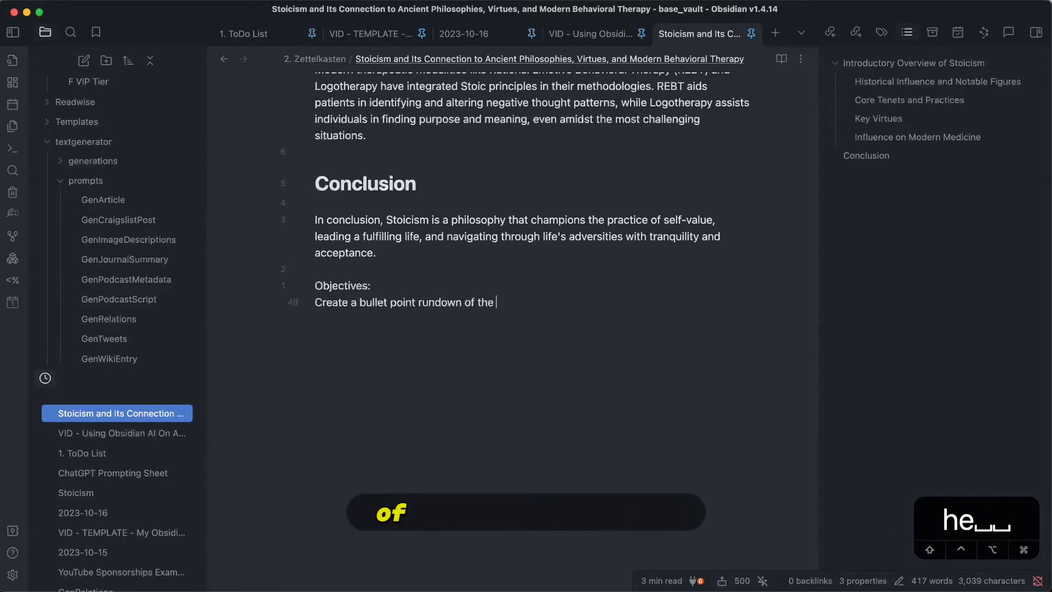
{"action": "type", "text": "most important part"}
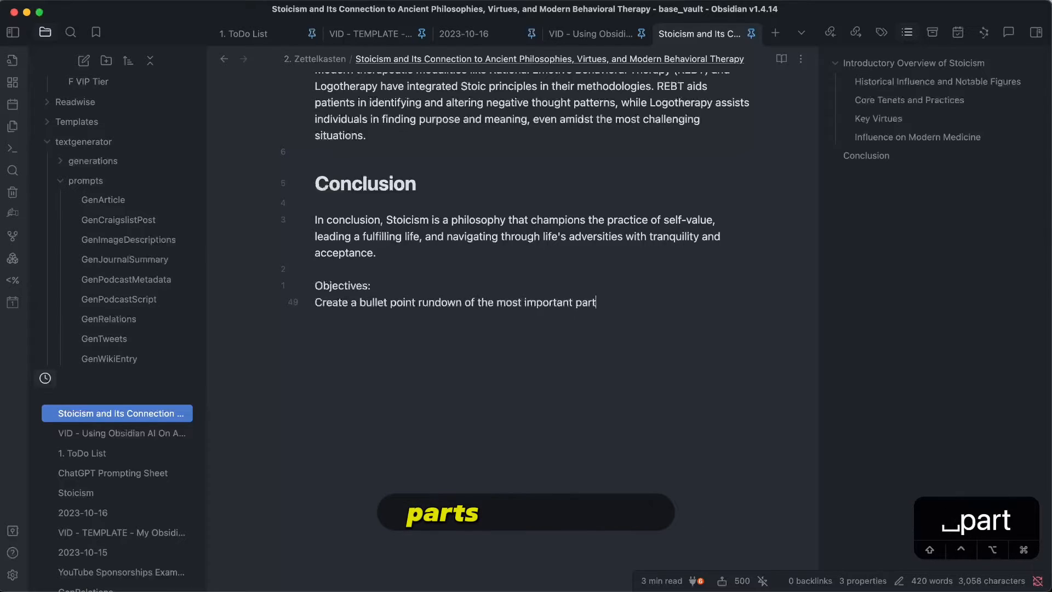
{"action": "type", "text": "s of this note. Keep bu"}
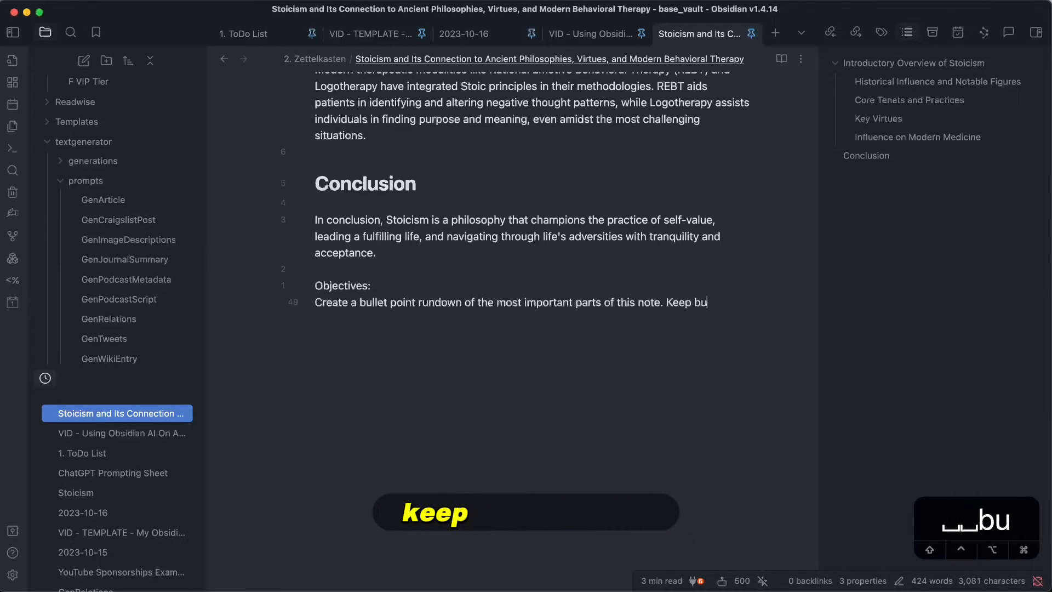
Step: Complete the prompt with "Keep bullet points short, concise, grouped by category, and bold any special terms that may be useful to look into in the future."
{"action": "type", "text": "llet points short, conc"}
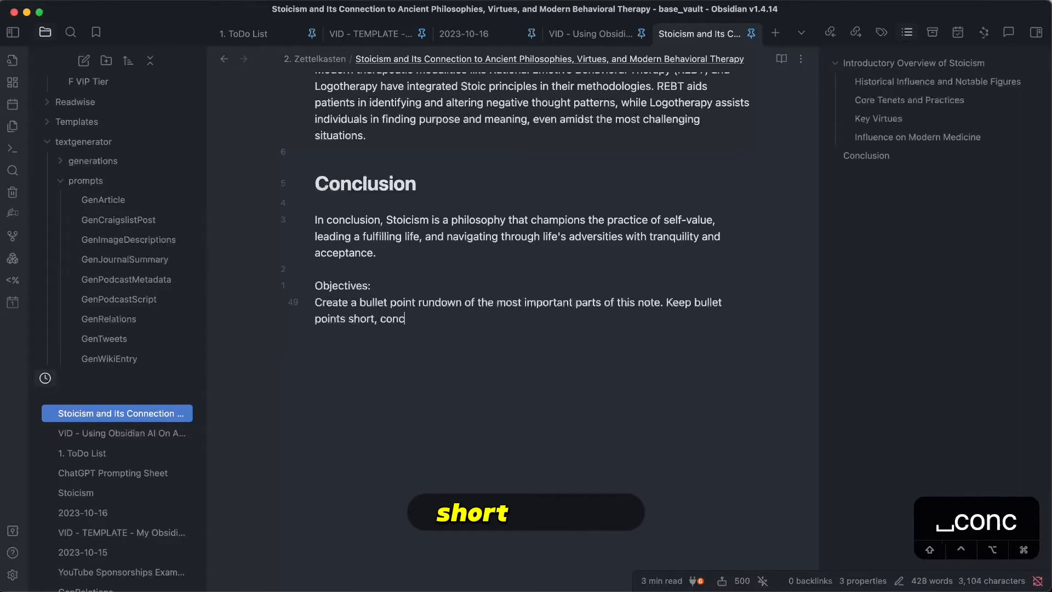
{"action": "type", "text": "ise, grouped by categ"}
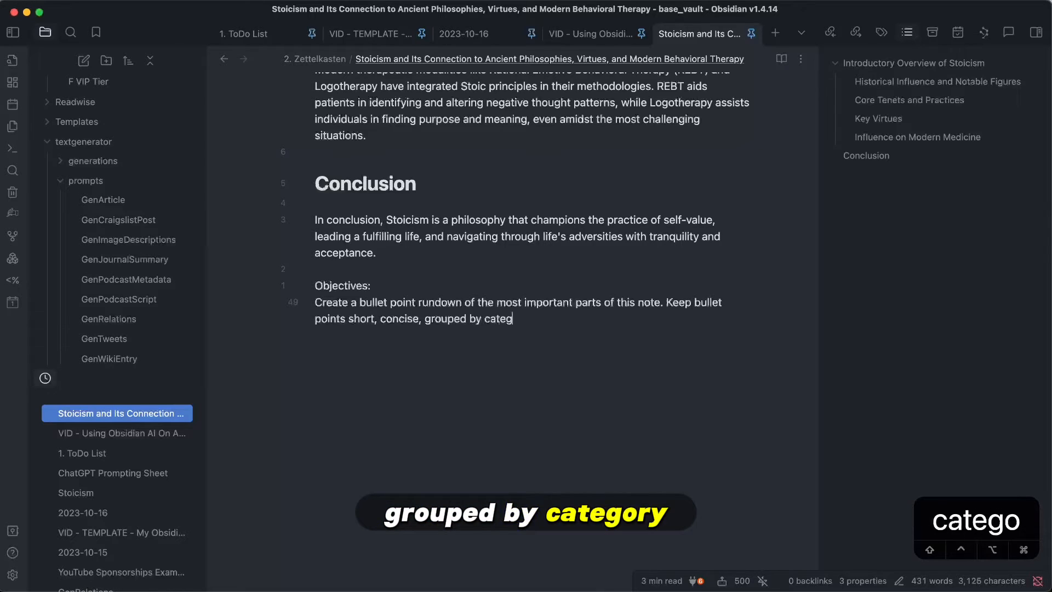
{"action": "type", "text": "ory, and bold any sp"}
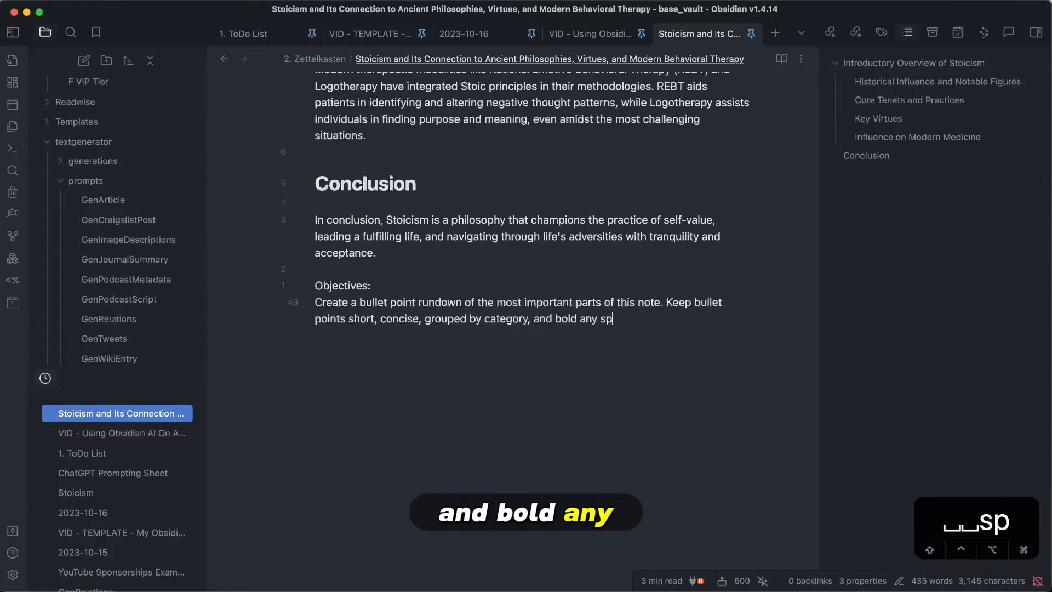
{"action": "type", "text": "ecial terms that may b"}
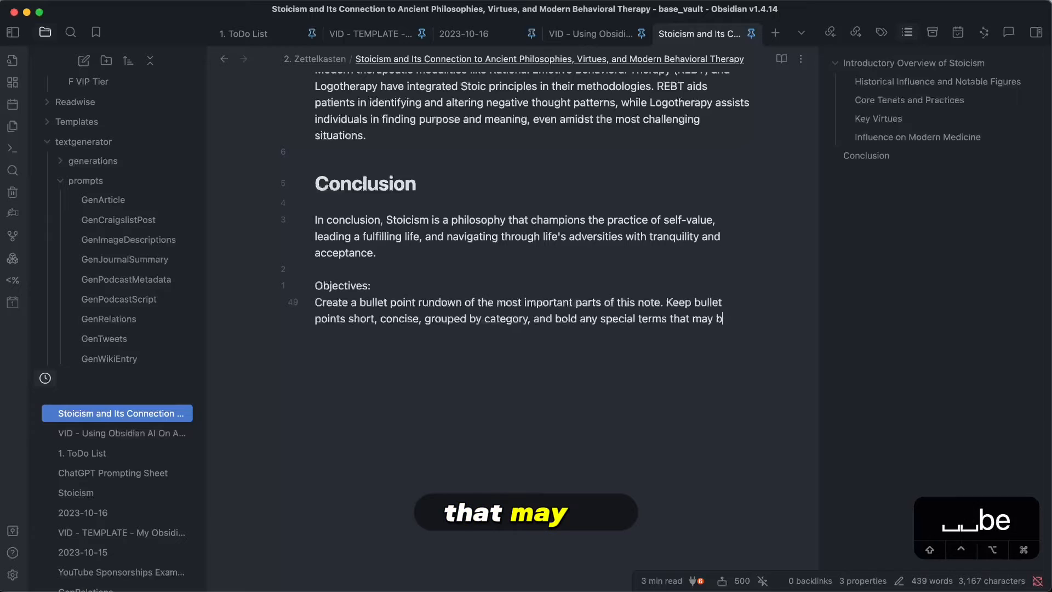
{"action": "type", "text": "e useful to look in"}
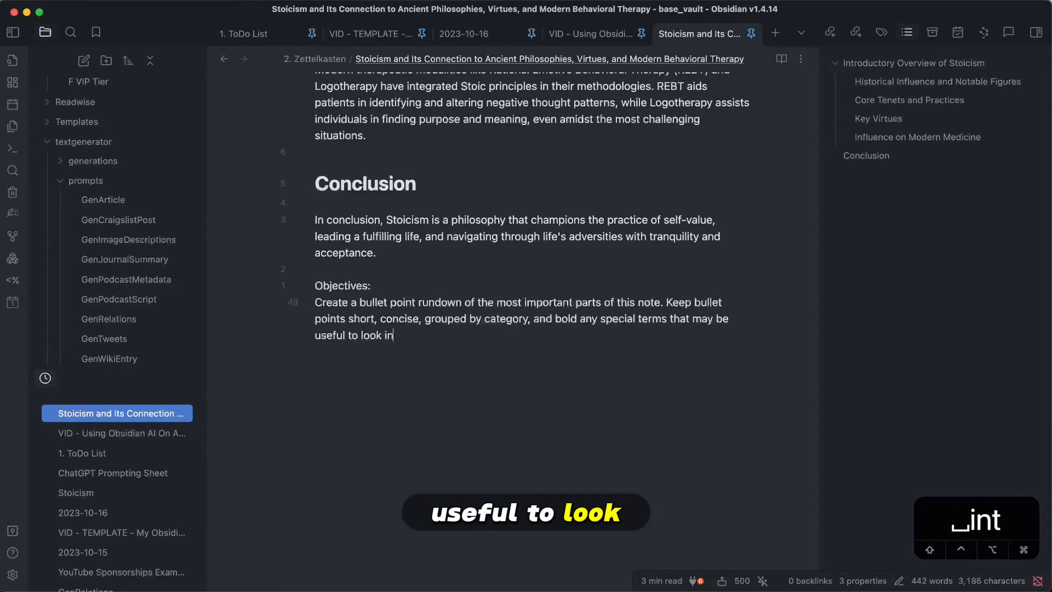
{"action": "type", "text": "to in the future."}
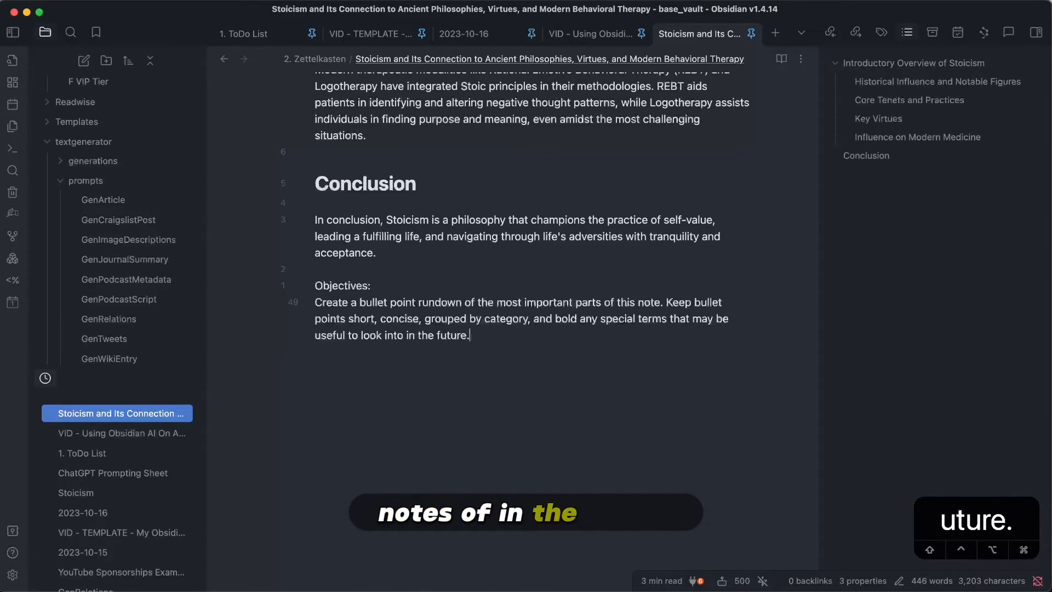
Step: Generate text from the Objectives prompt below it, leaving an empty line in between, and follow the bullet list to its end
{"action": "key", "text": "Return"}
{"action": "key", "text": "Return"}
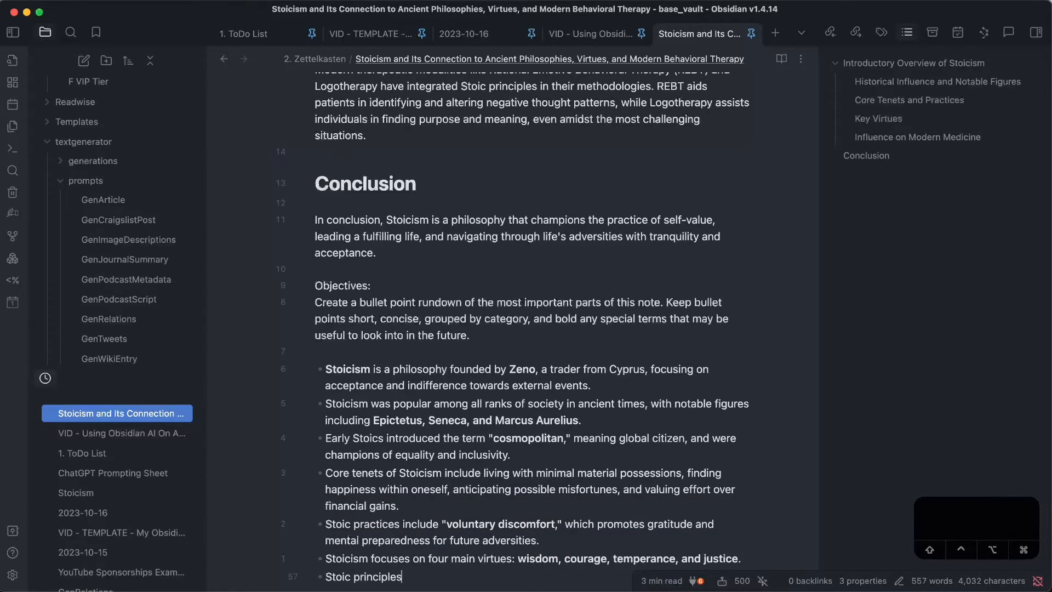
{"action": "scroll", "coordinate": [668, 434], "scroll_direction": "down", "scroll_amount": 5}
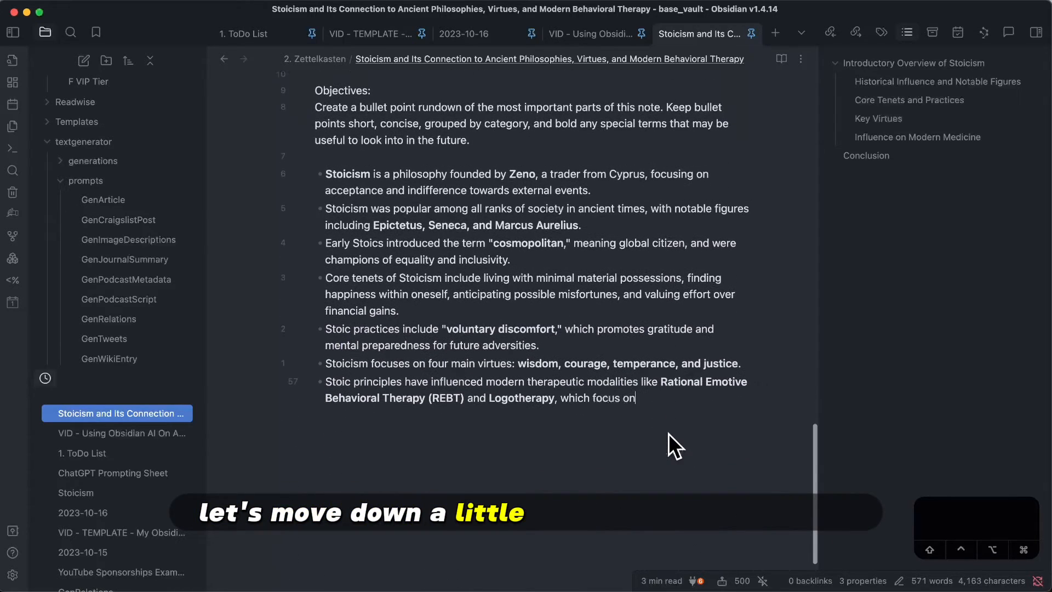
{"action": "scroll", "coordinate": [669, 433], "scroll_direction": "down", "scroll_amount": 2}
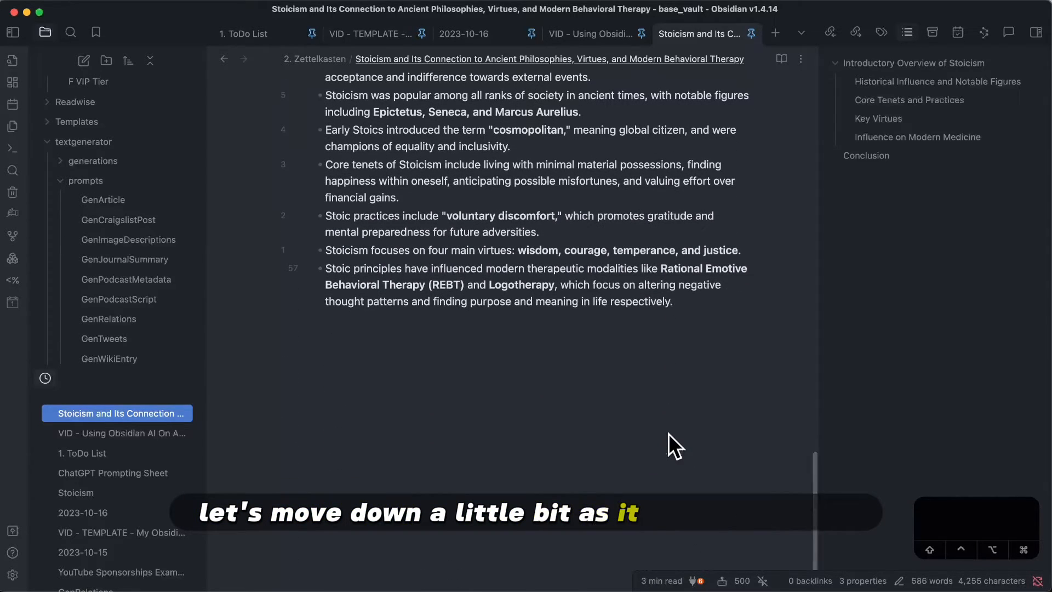
{"action": "scroll", "coordinate": [669, 433], "scroll_direction": "up", "scroll_amount": 3}
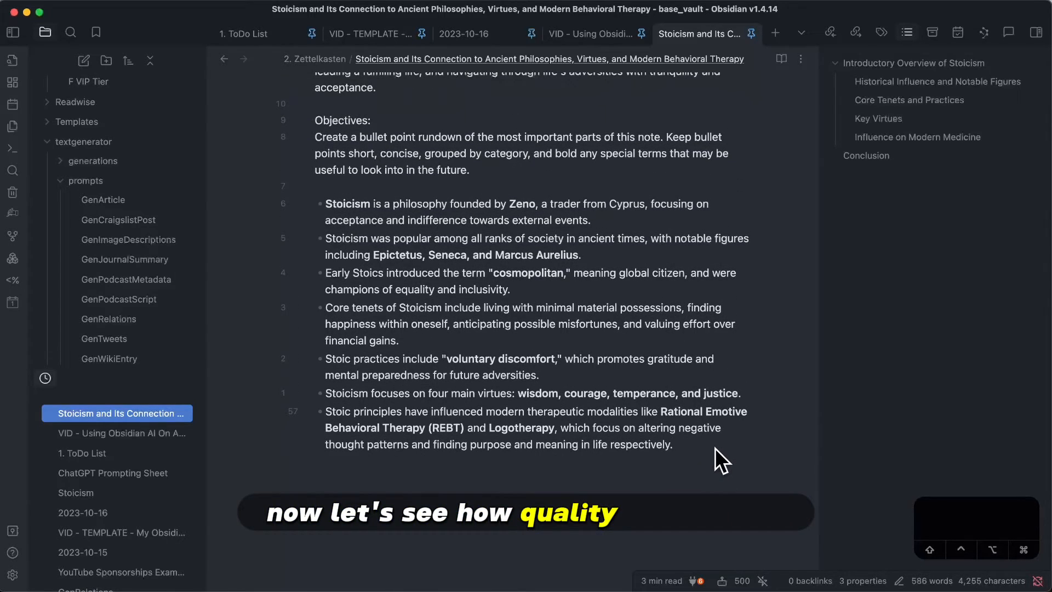
Step: Check the generated bullets against the prompt's requirements: most important parts, short and concise, grouped by category, special terms bolded
{"action": "left_click_drag", "start_coordinate": [317, 137], "coordinate": [661, 142]}
{"action": "left_click", "coordinate": [495, 137]}
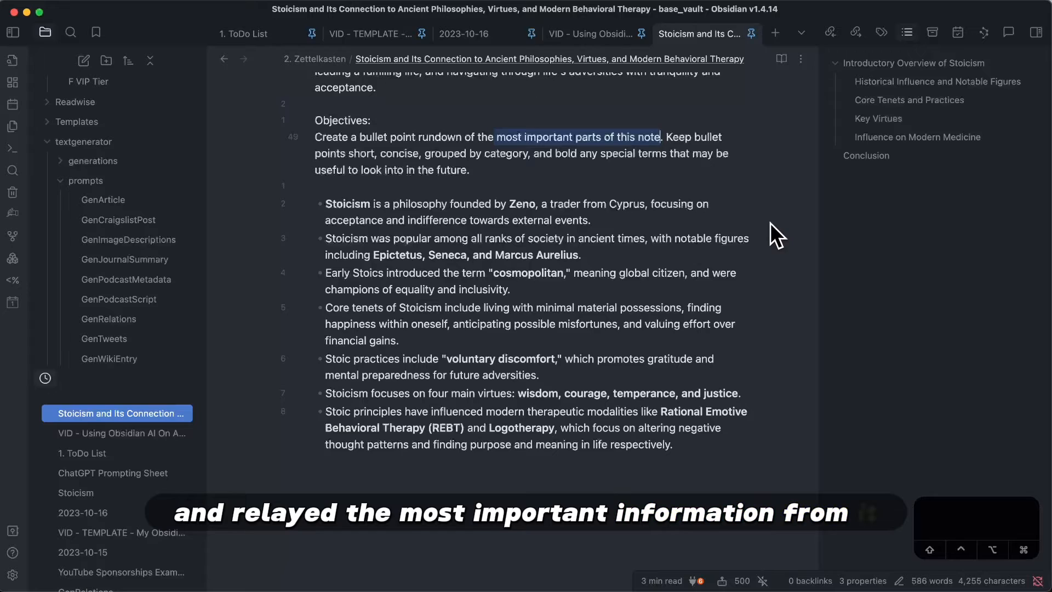
{"action": "left_click", "coordinate": [349, 154]}
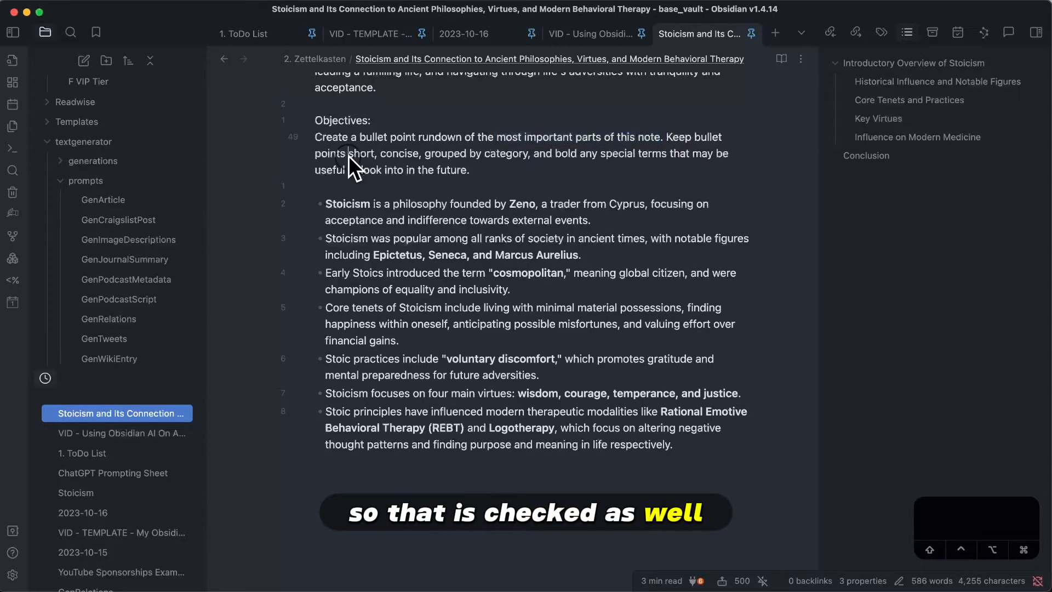
{"action": "left_click_drag", "start_coordinate": [348, 155], "coordinate": [428, 157]}
{"action": "left_click", "coordinate": [528, 158]}
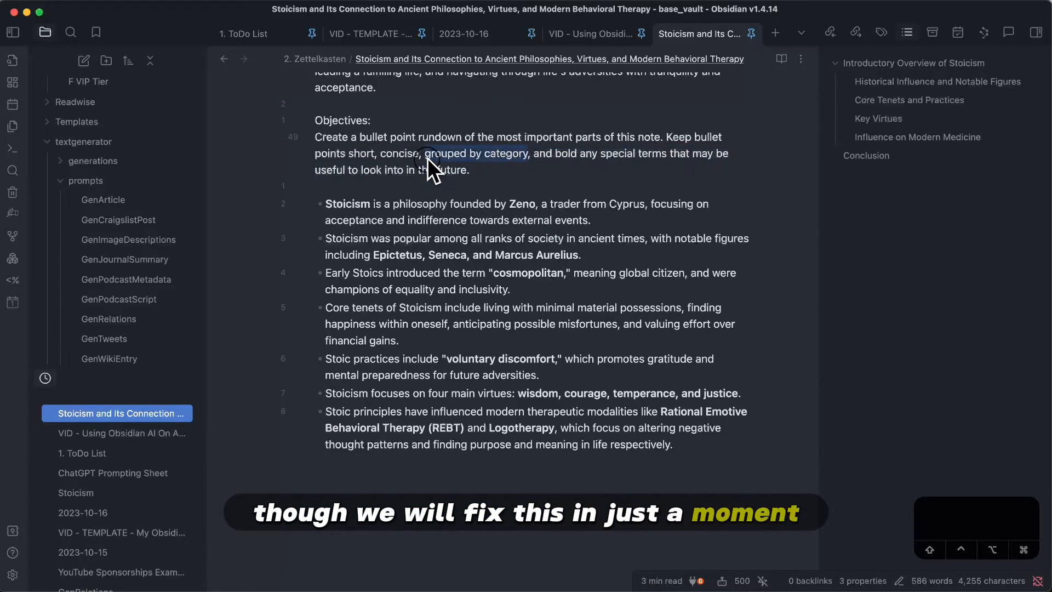
{"action": "left_click_drag", "start_coordinate": [556, 154], "coordinate": [669, 156]}
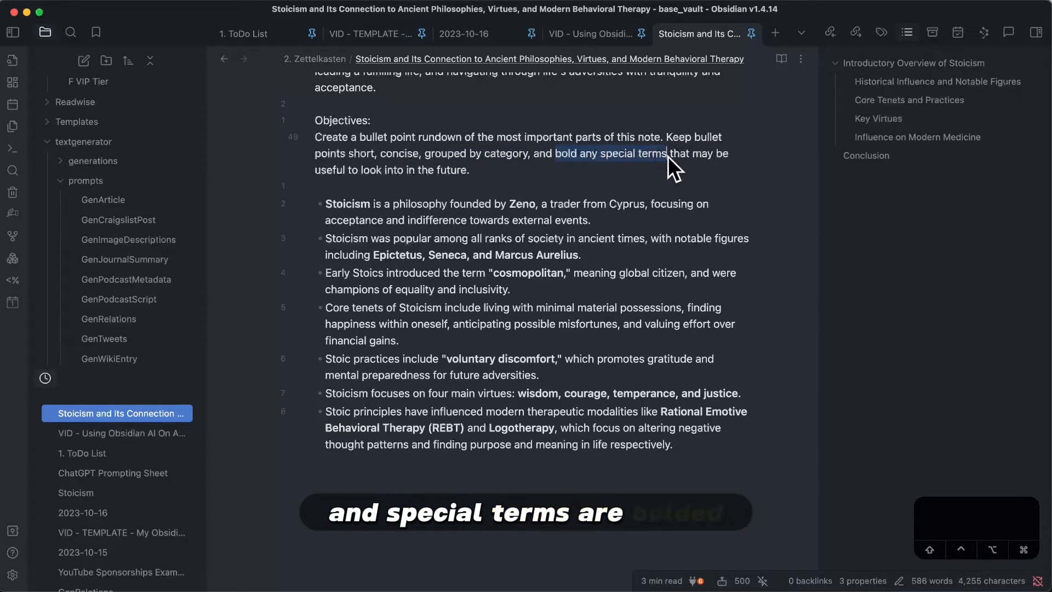
{"action": "left_click_drag", "start_coordinate": [472, 171], "coordinate": [314, 140]}
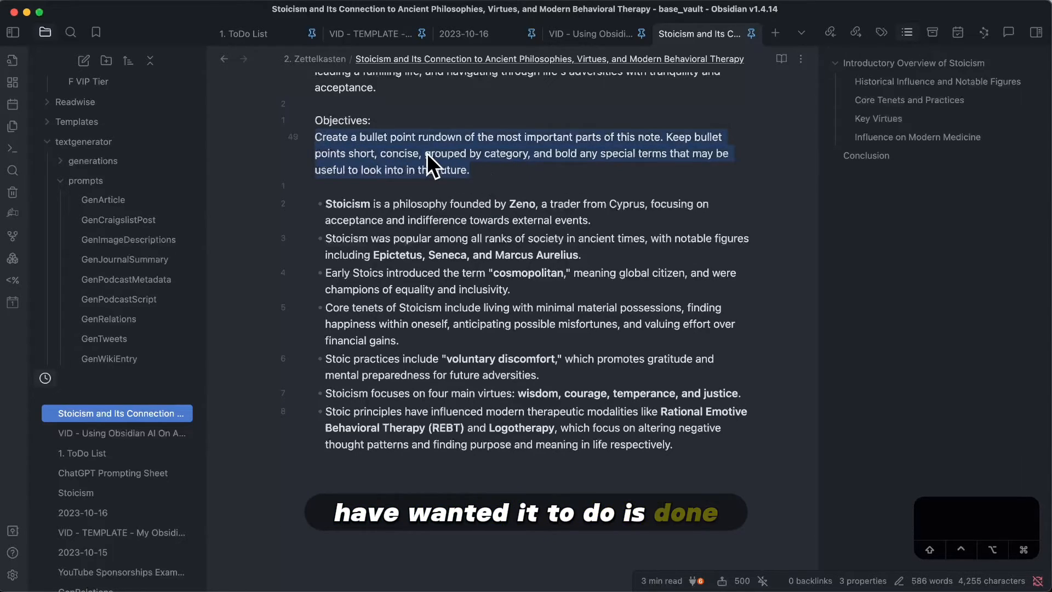
{"action": "left_click_drag", "start_coordinate": [426, 153], "coordinate": [529, 154]}
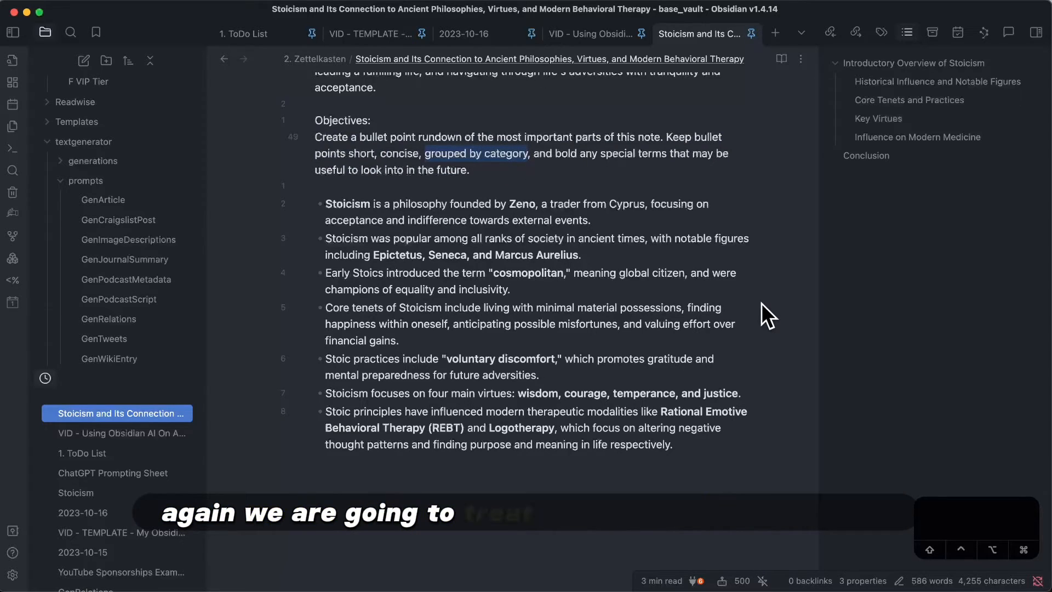
Step: Below the bullet list, write "Fix:" followed by the line "You didn't sort them into categories. Please rewrite them and sort them in categories."
{"action": "left_click", "coordinate": [708, 487]}
{"action": "key", "text": "Return"}
{"action": "key", "text": "Return"}
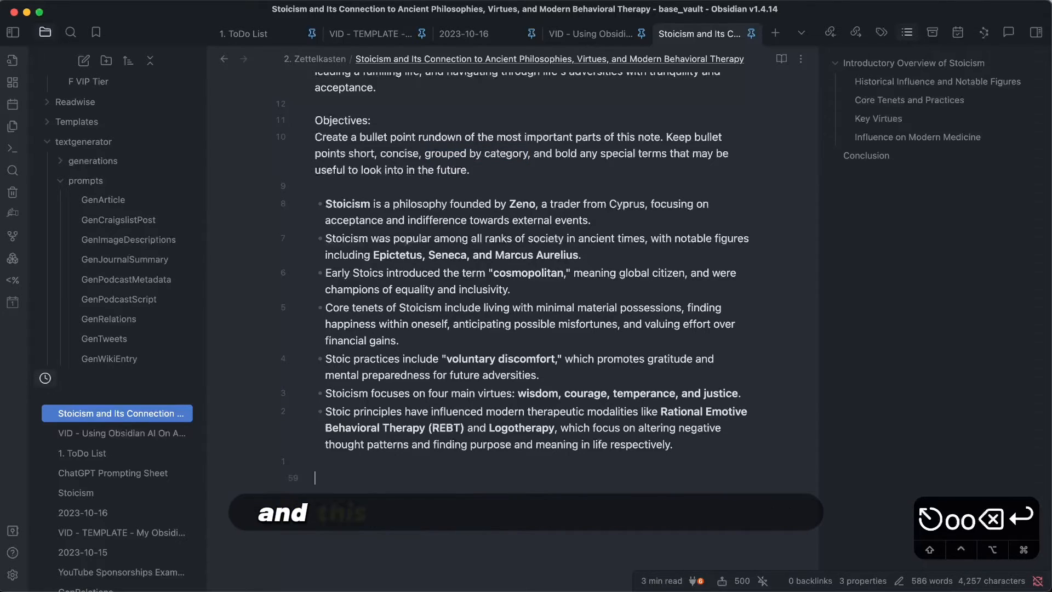
{"action": "type", "text": "Fi"}
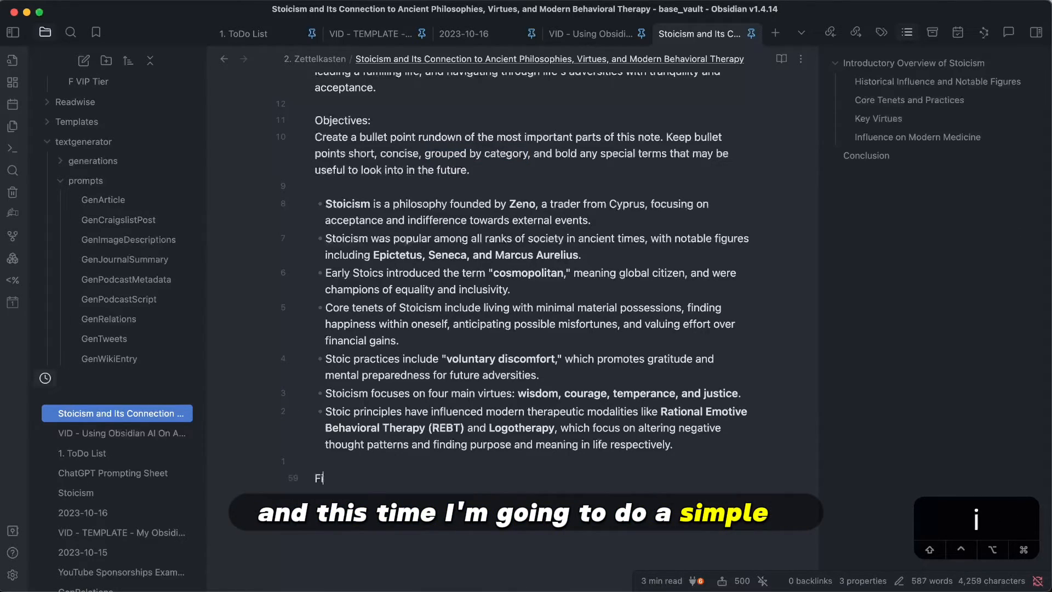
{"action": "type", "text": "x:"}
{"action": "key", "text": "Return"}
{"action": "type", "text": "You didn't sort them "}
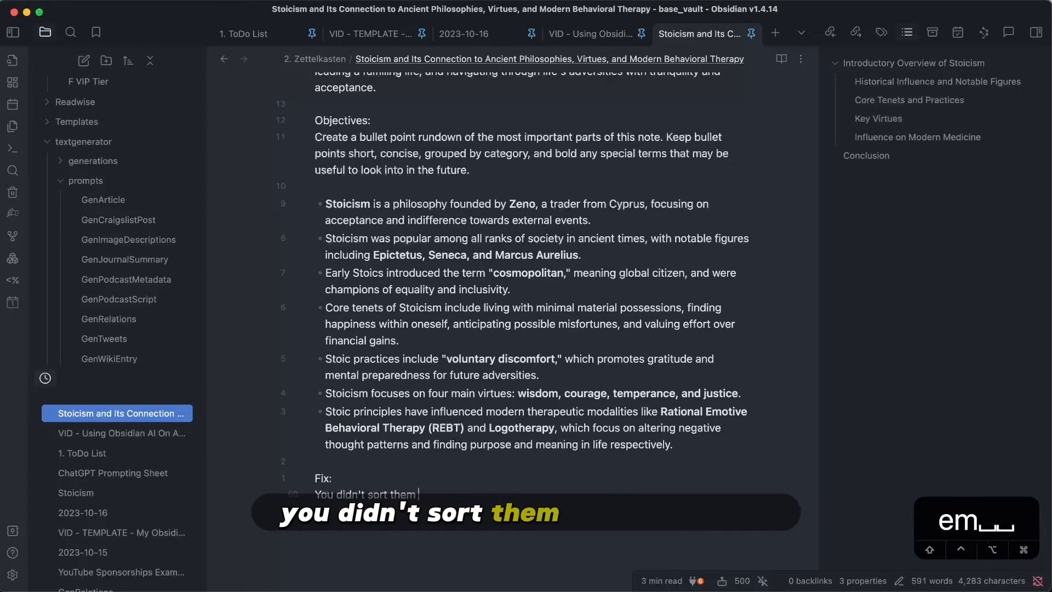
{"action": "type", "text": "into categories. Please "}
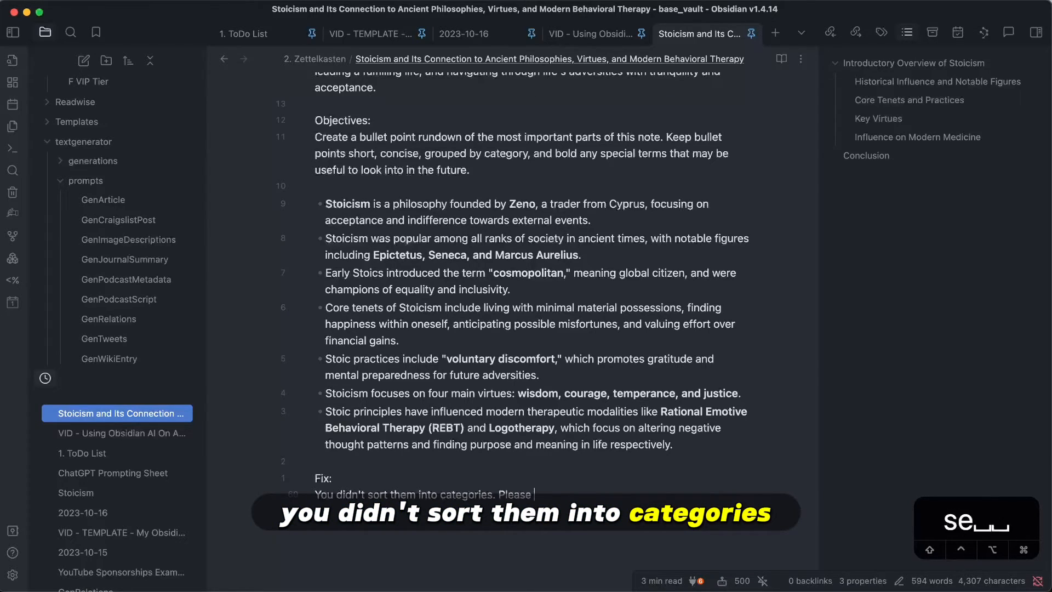
{"action": "type", "text": "rewrite them and "}
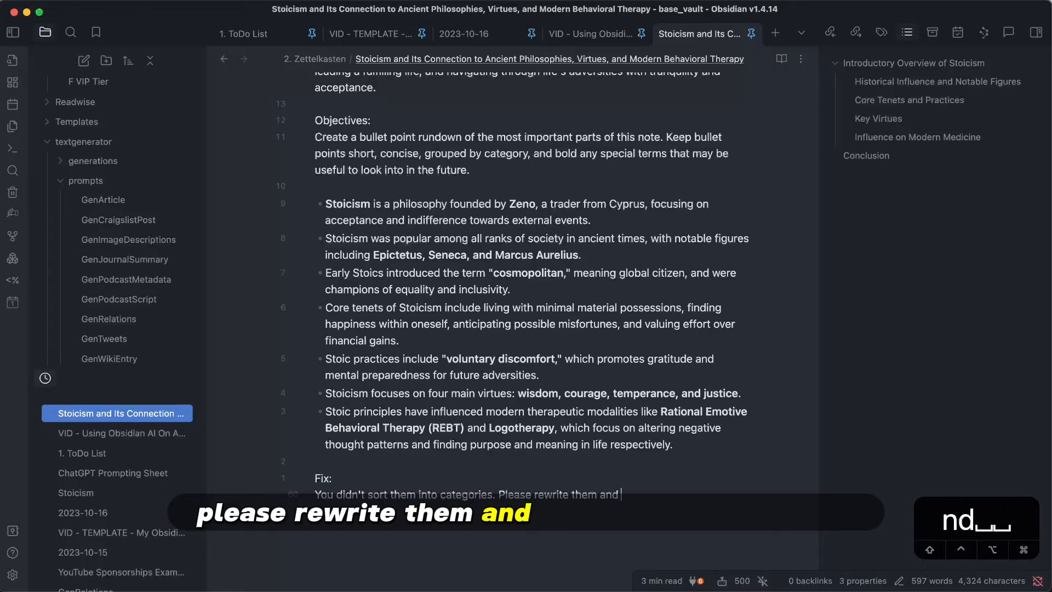
{"action": "type", "text": "sort them in categories."}
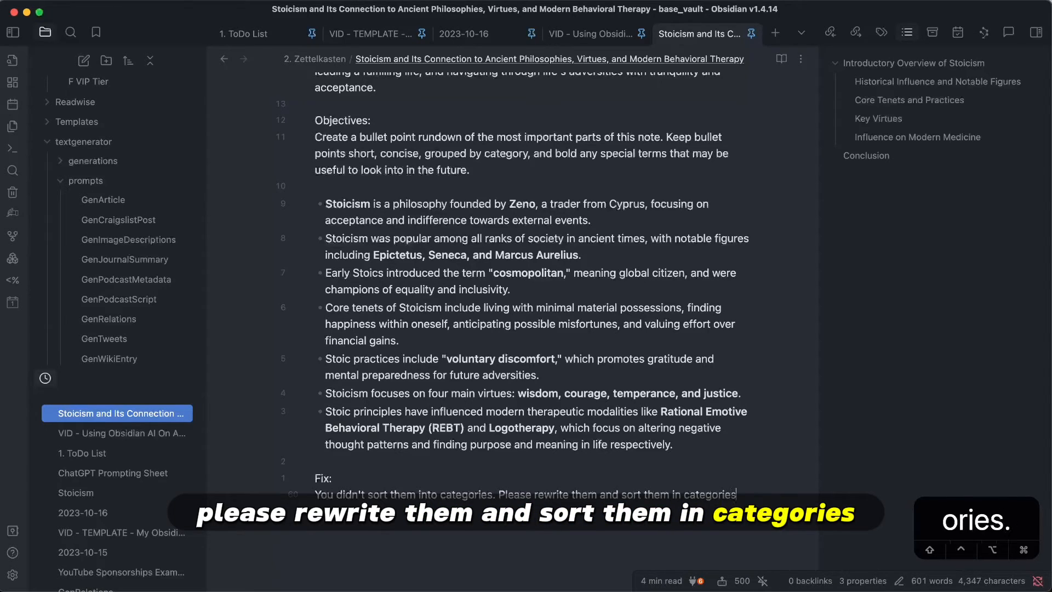
Step: Generate the rewritten list below the Fix prompt and look over its categories
{"action": "key", "text": "Return"}
{"action": "key", "text": "Return"}
{"action": "key", "text": "super+j"}
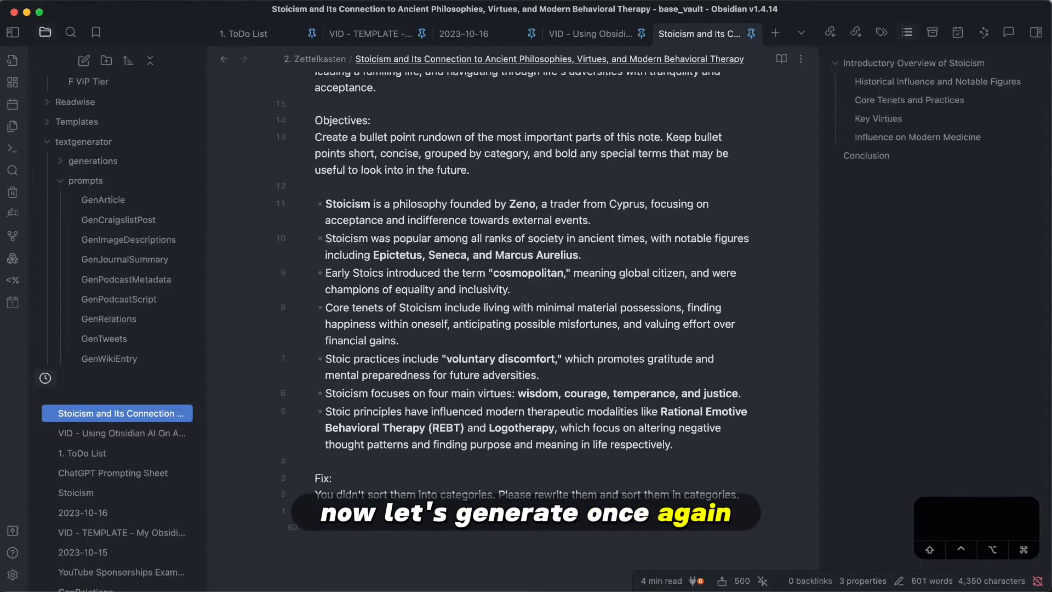
{"action": "scroll", "coordinate": [733, 484], "scroll_direction": "down", "scroll_amount": 3}
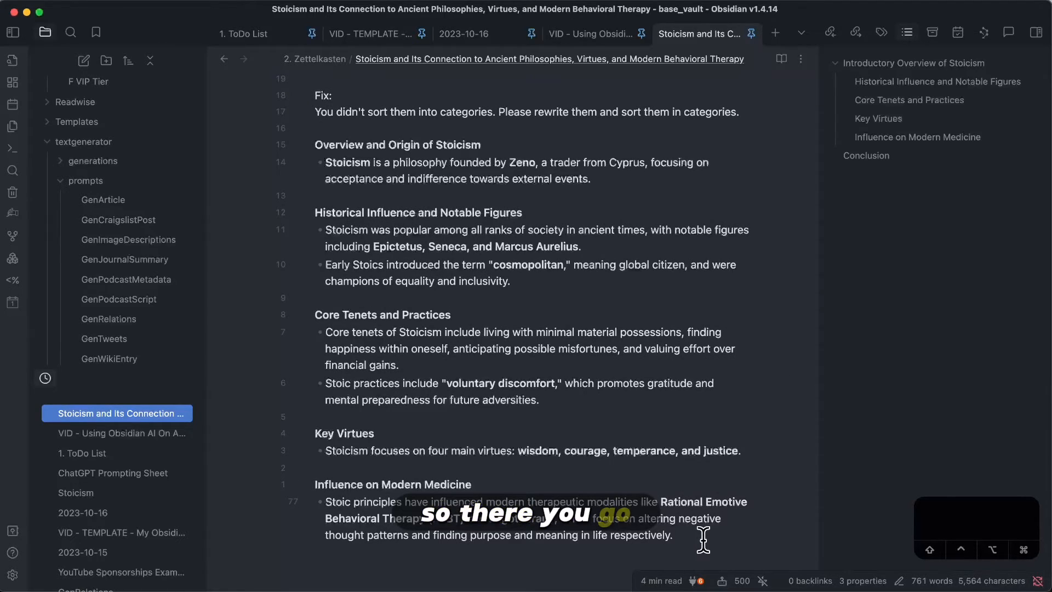
{"action": "left_click_drag", "start_coordinate": [700, 535], "coordinate": [311, 144]}
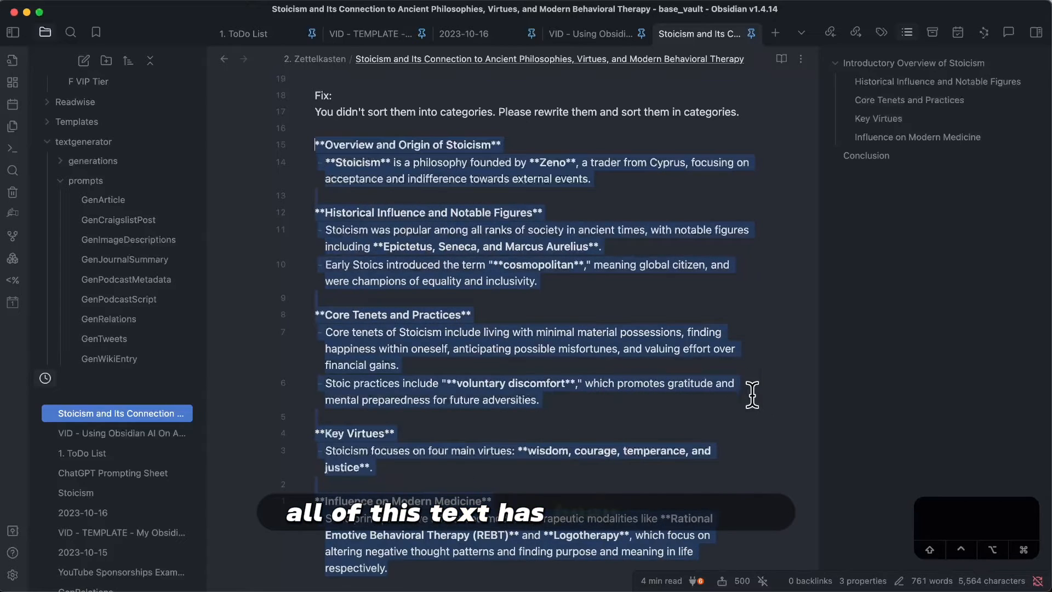
{"action": "left_click", "coordinate": [743, 387]}
Step: Delete everything from the Objectives prompt through the Fix prompt, keeping only the categorized list below the conclusion
{"action": "scroll", "coordinate": [746, 384], "scroll_direction": "up", "scroll_amount": 5}
{"action": "triple_click", "coordinate": [712, 274]}
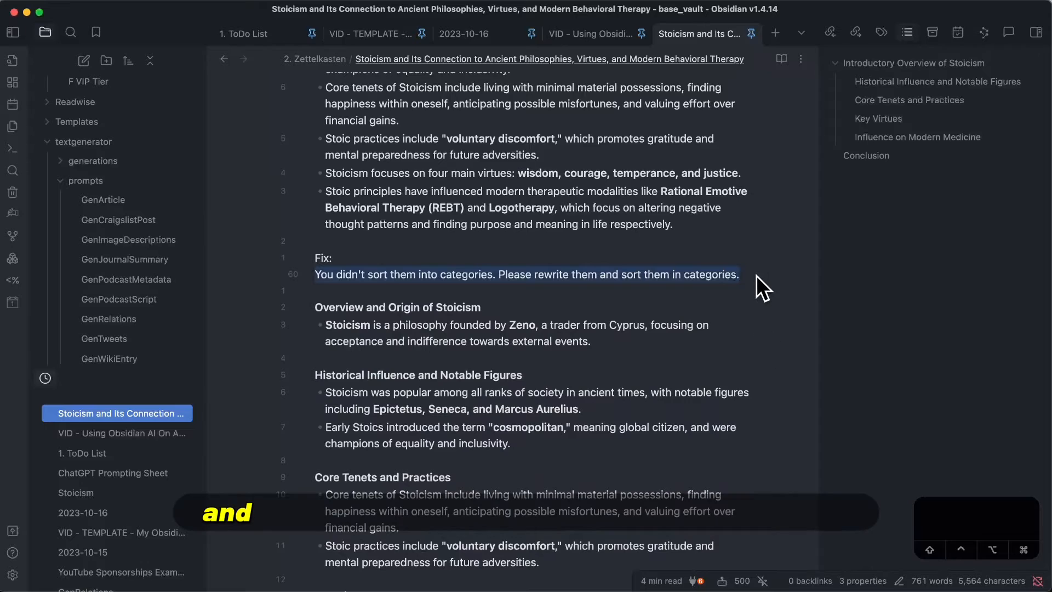
{"action": "left_click", "coordinate": [700, 288]}
{"action": "scroll", "coordinate": [607, 291], "scroll_direction": "up", "scroll_amount": 5}
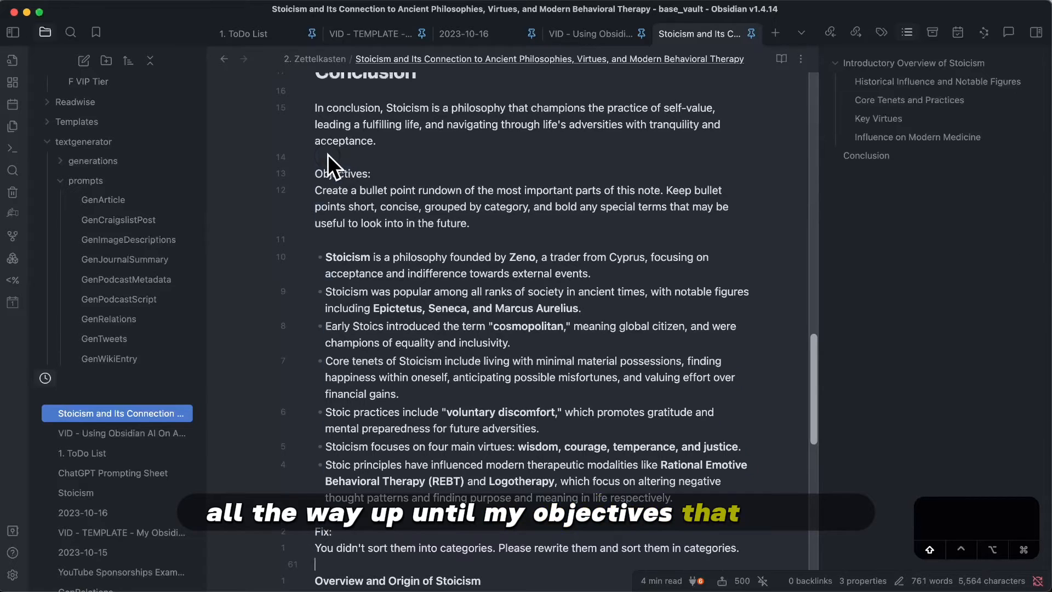
{"action": "left_click", "coordinate": [327, 154], "text": "shift"}
{"action": "key", "text": "BackSpace"}
Step: Add the top-level heading "Bullet Point List" directly above the categorized list and look through the list
{"action": "key", "text": "j"}
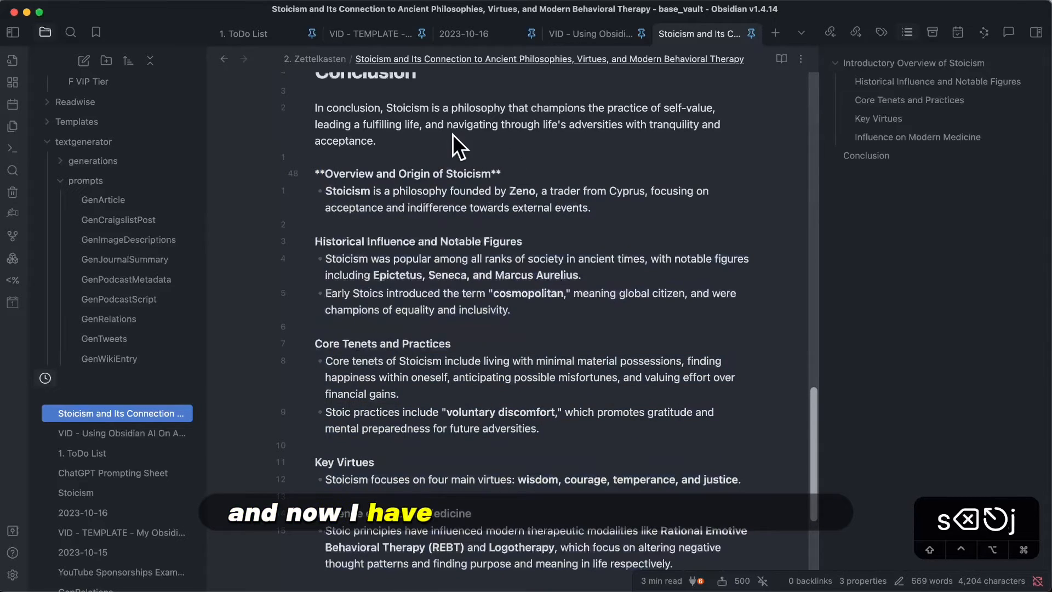
{"action": "key", "text": "shift+o"}
{"action": "type", "text": "# Bul"}
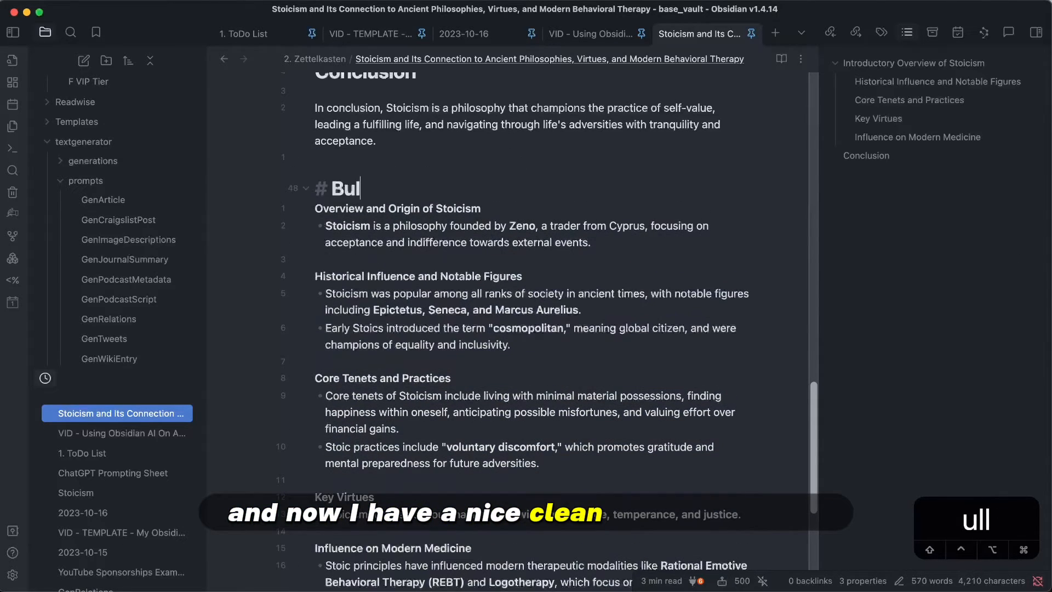
{"action": "type", "text": "let Point List"}
{"action": "key", "text": "Escape"}
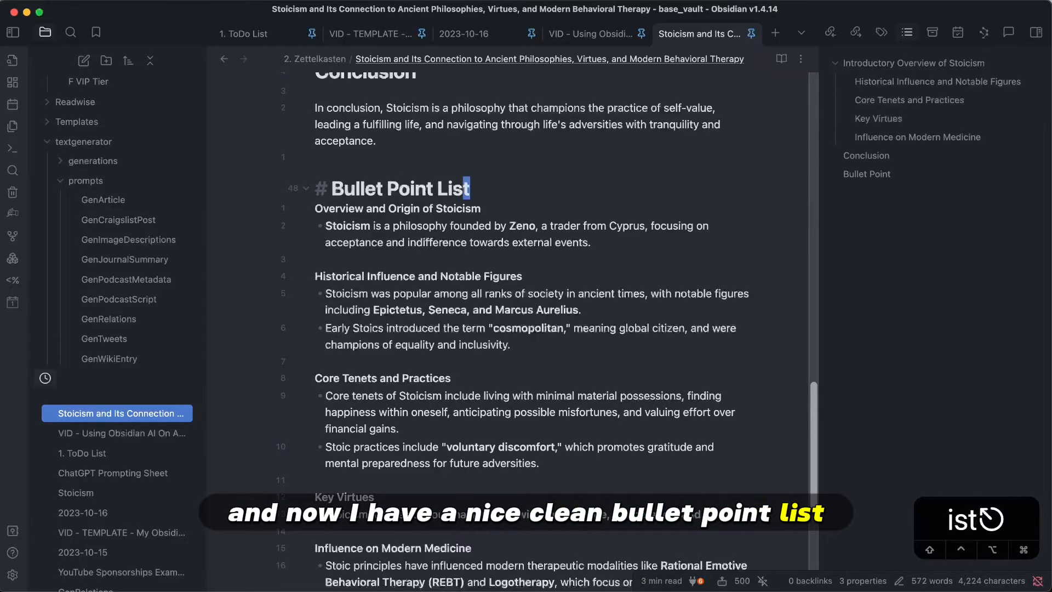
{"action": "scroll", "coordinate": [602, 215], "scroll_direction": "down", "scroll_amount": 1}
{"action": "left_click", "coordinate": [685, 312]}
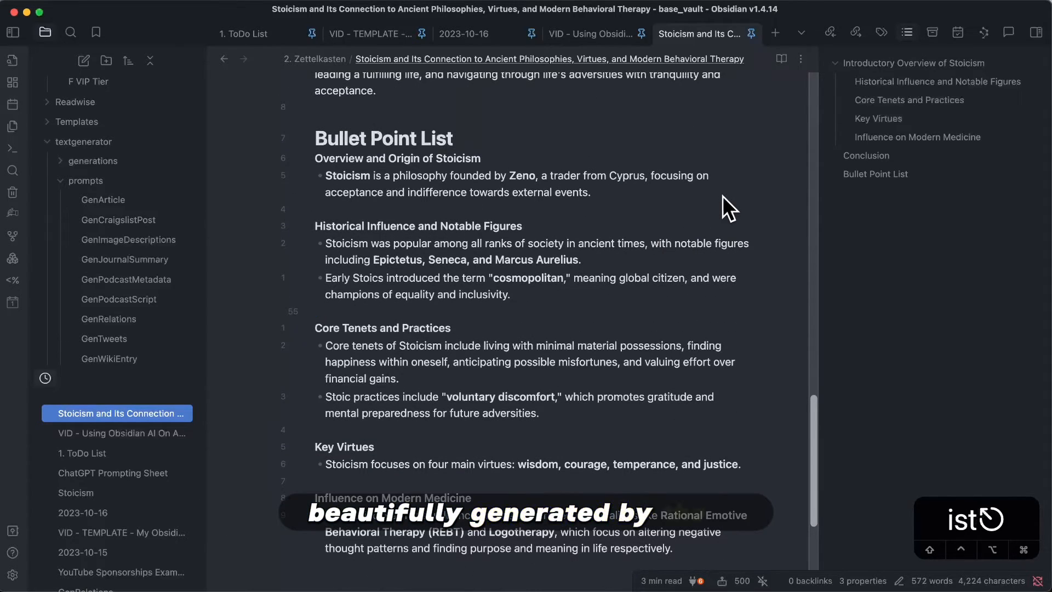
{"action": "left_click", "coordinate": [734, 524]}
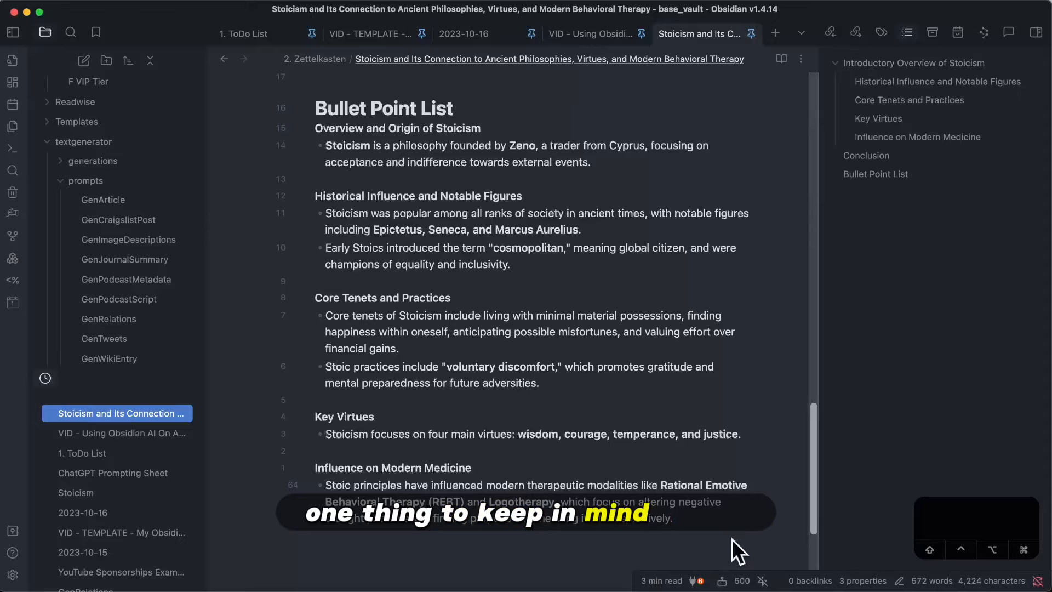
Step: Try a maximum of 5000 tokens for text generation and restore the value to 500
{"action": "left_click", "coordinate": [743, 581]}
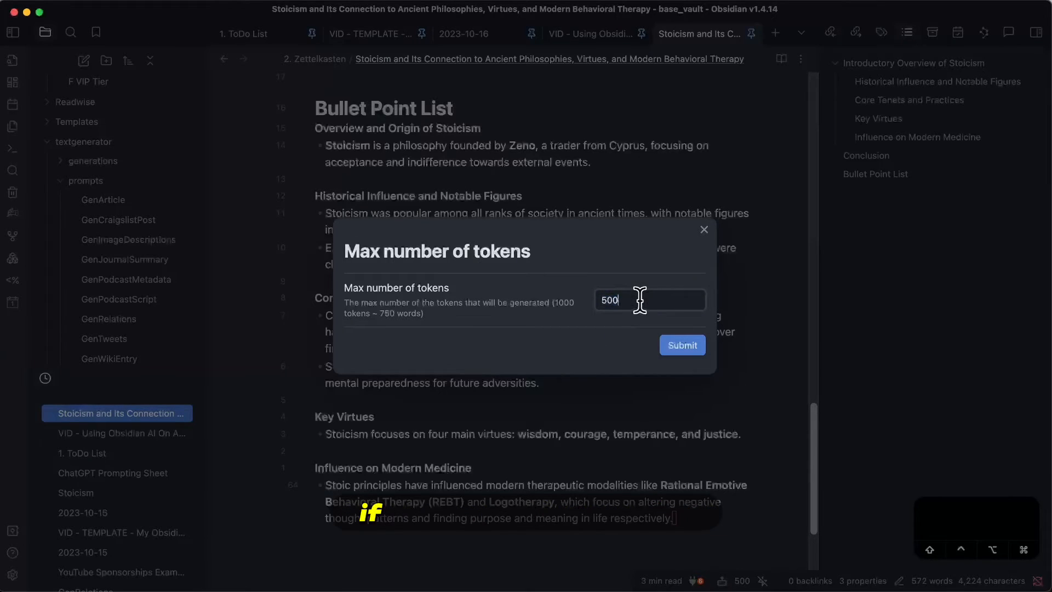
{"action": "type", "text": "0"}
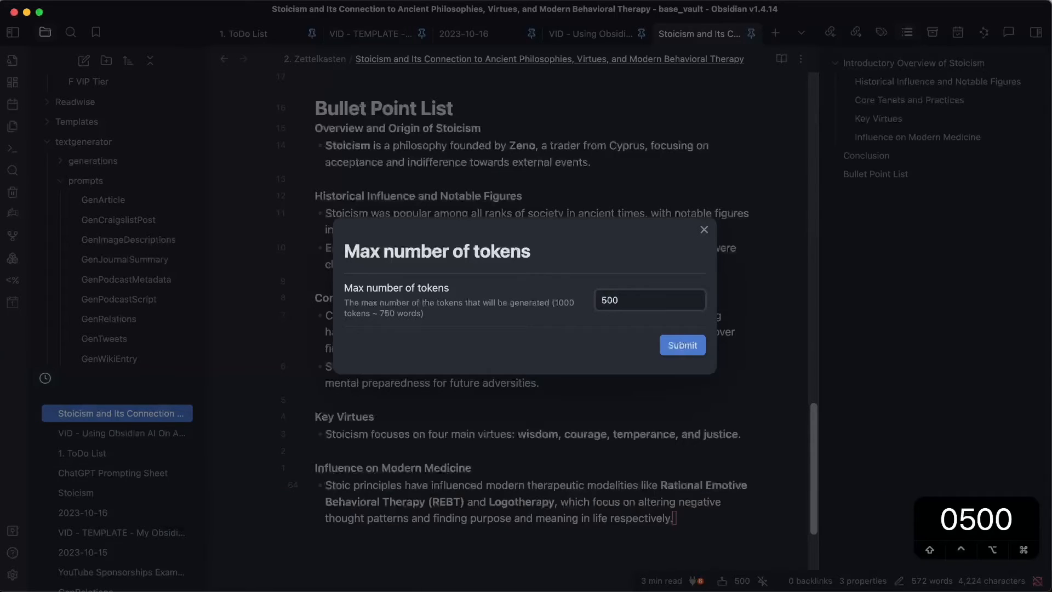
{"action": "type", "text": "0"}
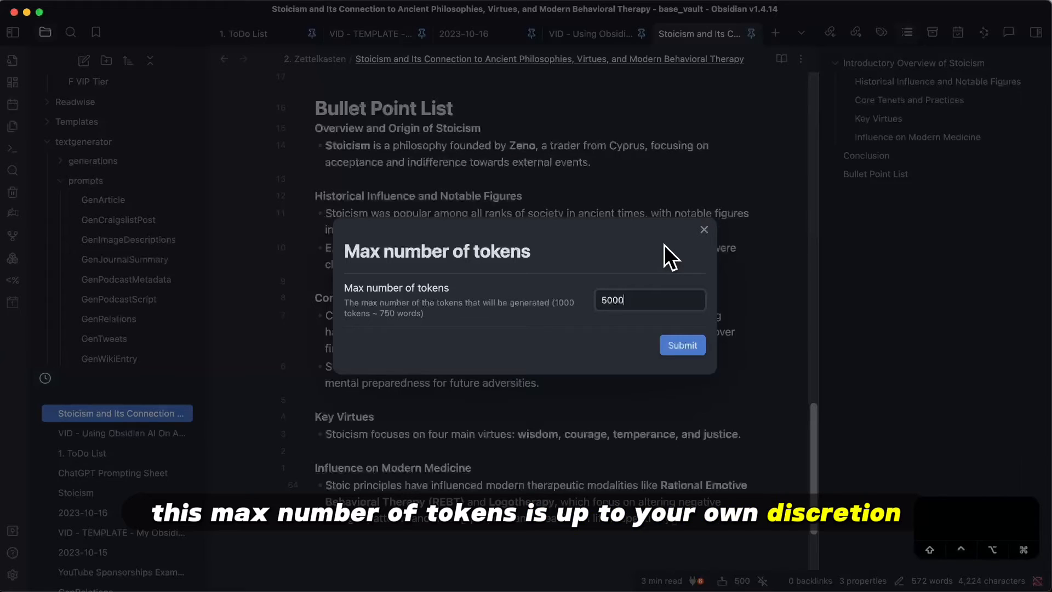
{"action": "key", "text": "BackSpace"}
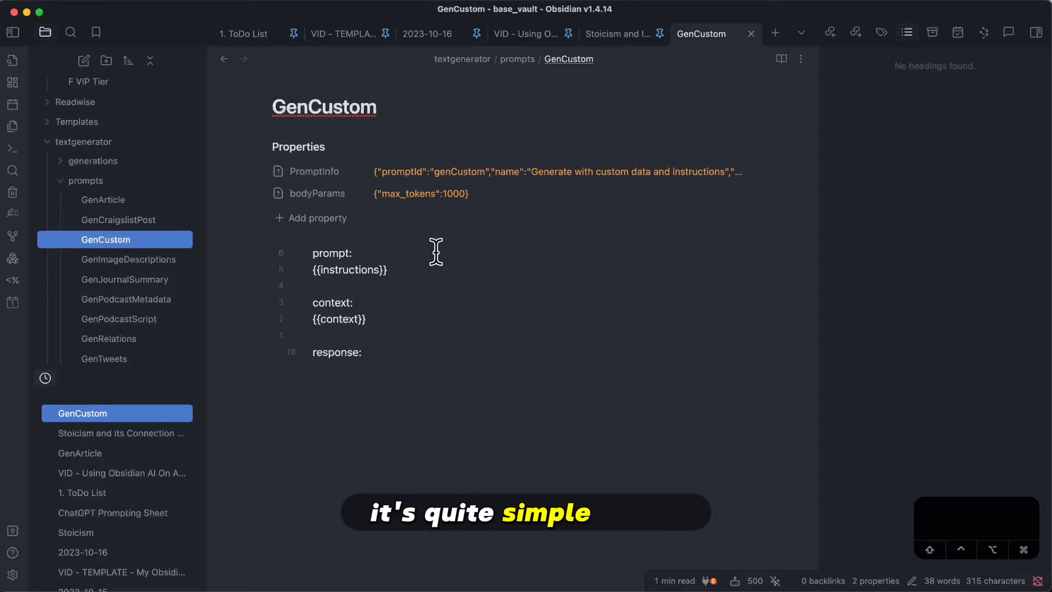
Step: Examine the prompt, instructions and context placeholders in the GenCustom template, and return to the Stoicism note
{"action": "left_click_drag", "start_coordinate": [415, 254], "coordinate": [301, 255]}
{"action": "left_click", "coordinate": [423, 269]}
{"action": "left_click_drag", "start_coordinate": [423, 269], "coordinate": [303, 271]}
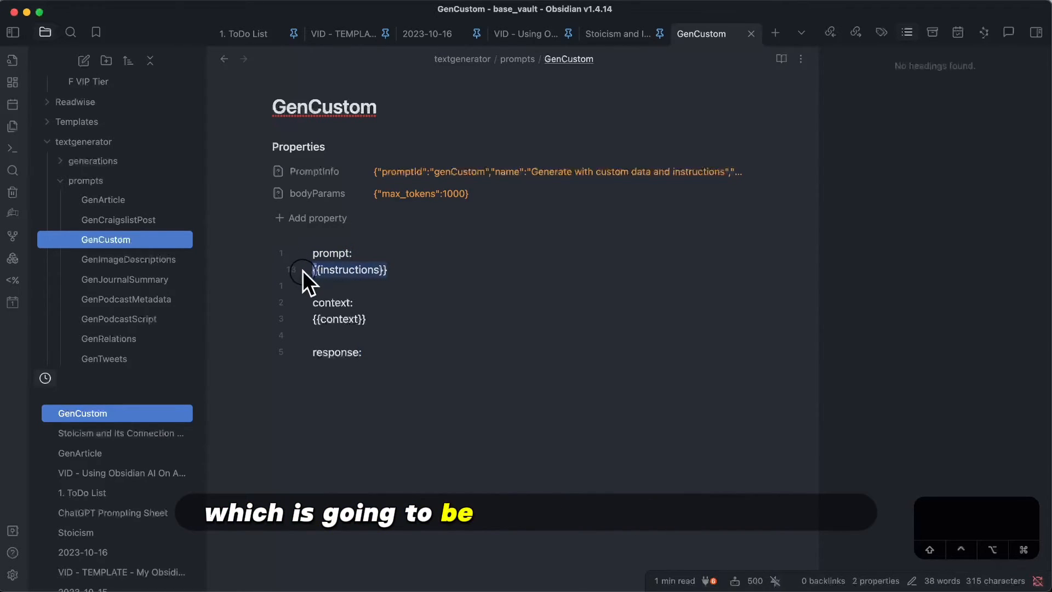
{"action": "left_click", "coordinate": [430, 269]}
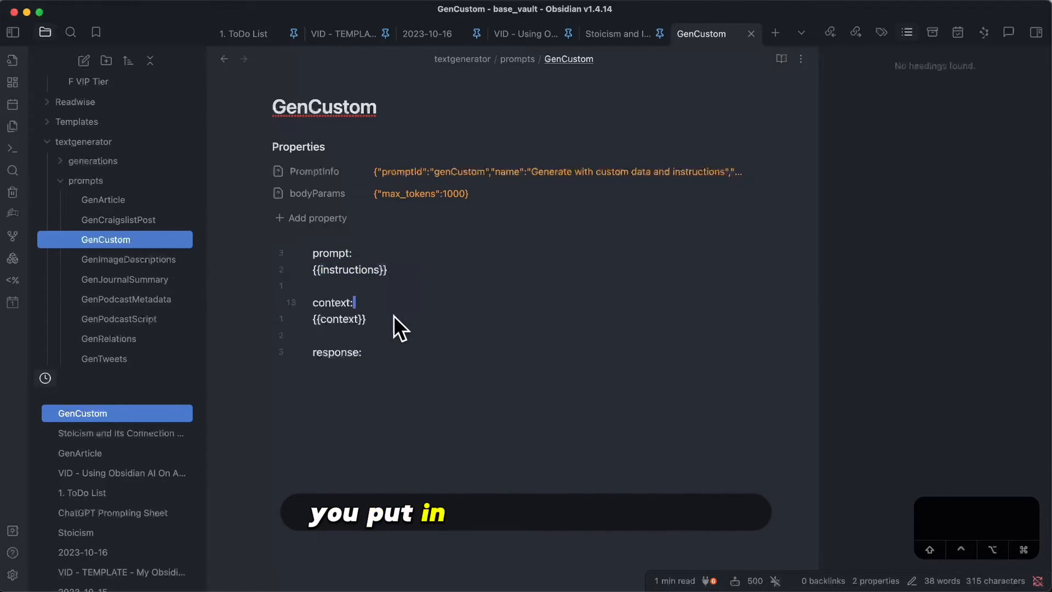
{"action": "left_click_drag", "start_coordinate": [410, 318], "coordinate": [303, 318]}
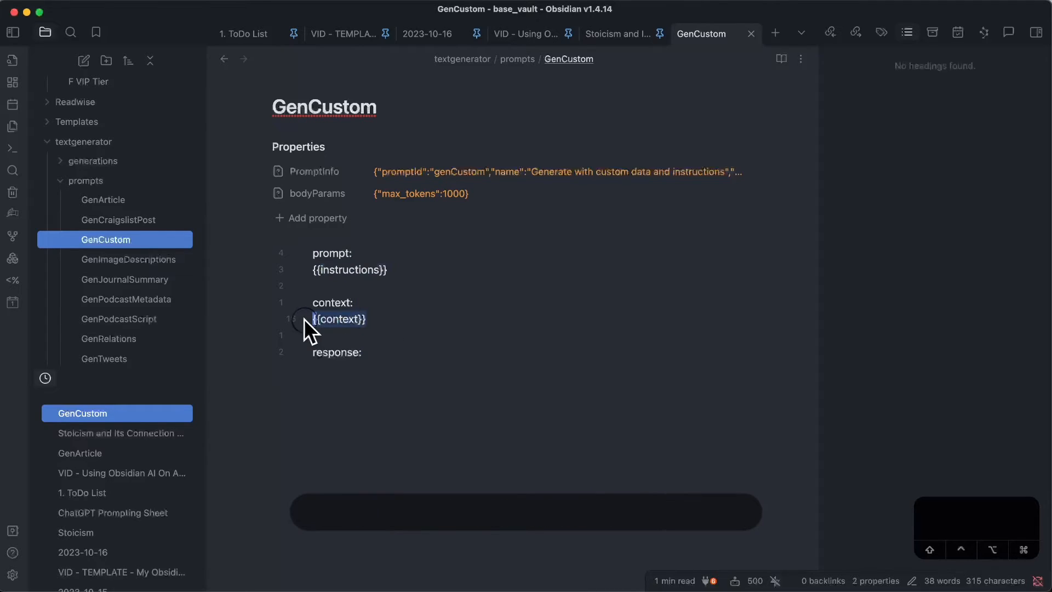
{"action": "left_click", "coordinate": [397, 322]}
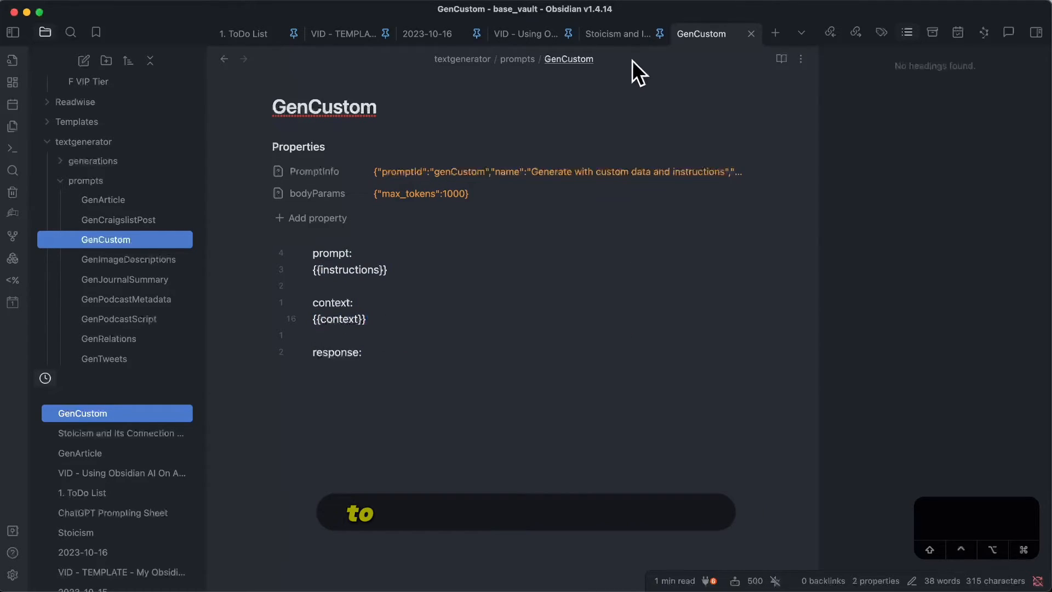
{"action": "left_click", "coordinate": [621, 35]}
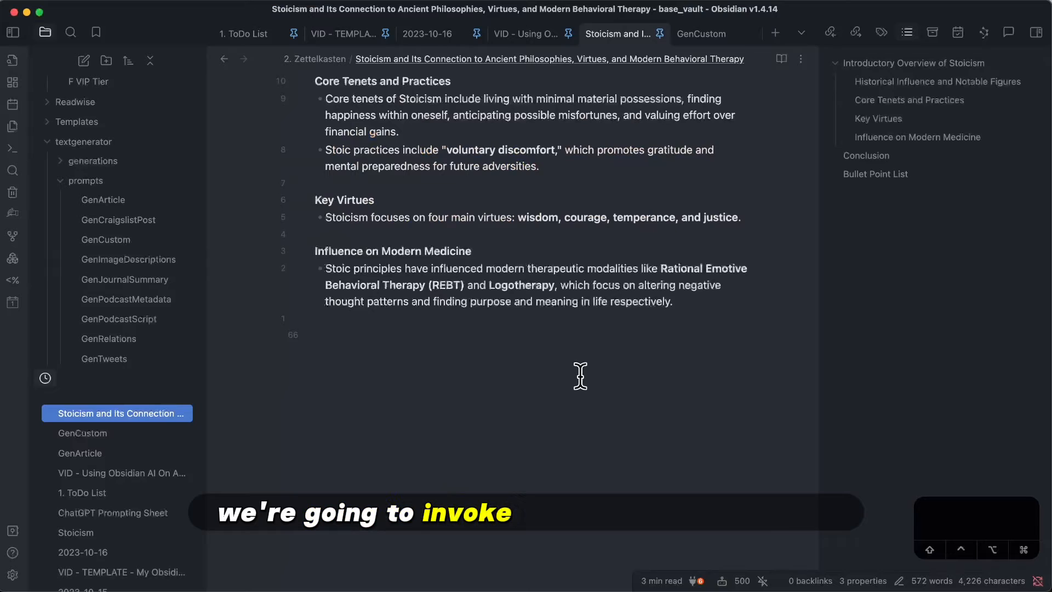
{"action": "type", "text": "/"}
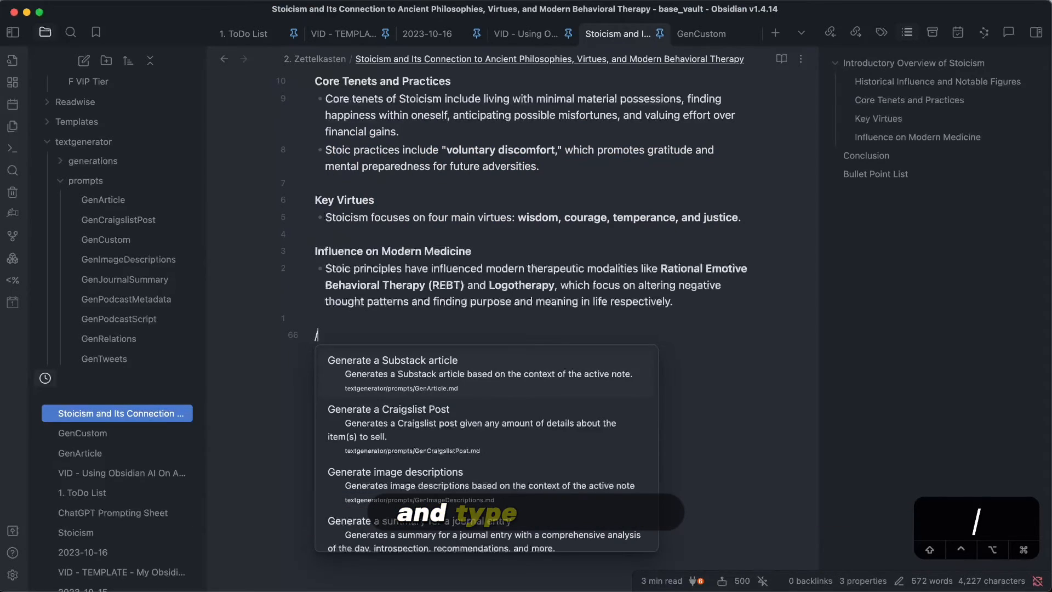
{"action": "type", "text": "custom"}
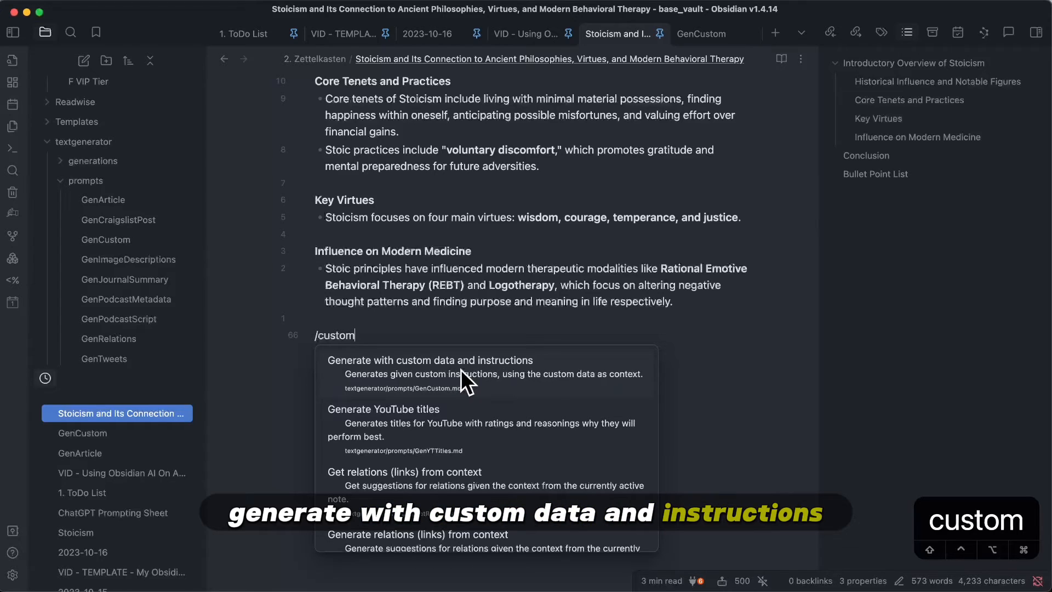
{"action": "left_click", "coordinate": [511, 373]}
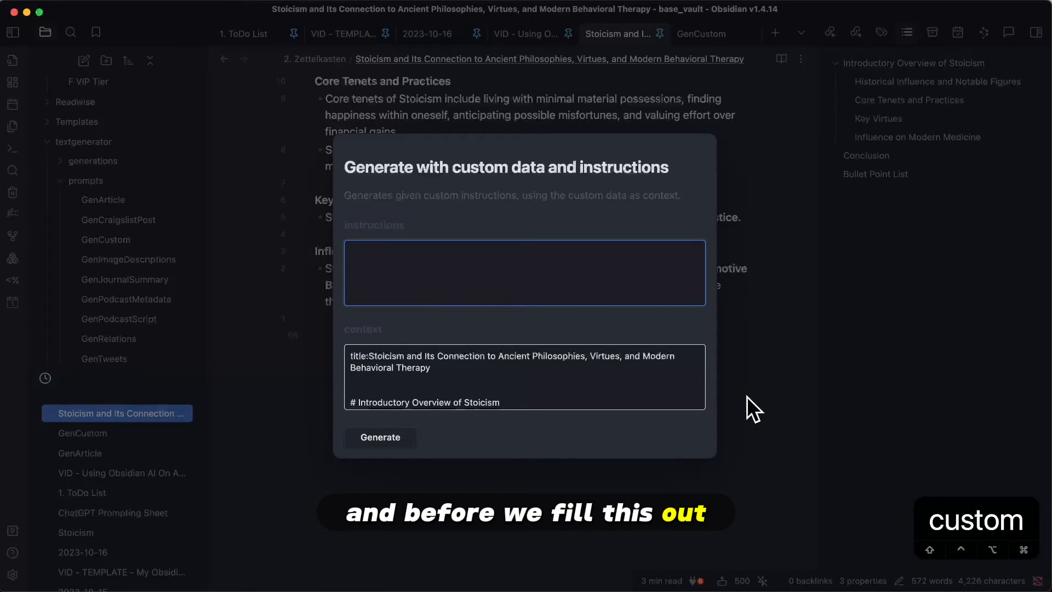
{"action": "left_click", "coordinate": [748, 397]}
Step: Show the GenCustom template's source with its prompt metadata, and return to the Stoicism note
{"action": "left_click", "coordinate": [729, 36]}
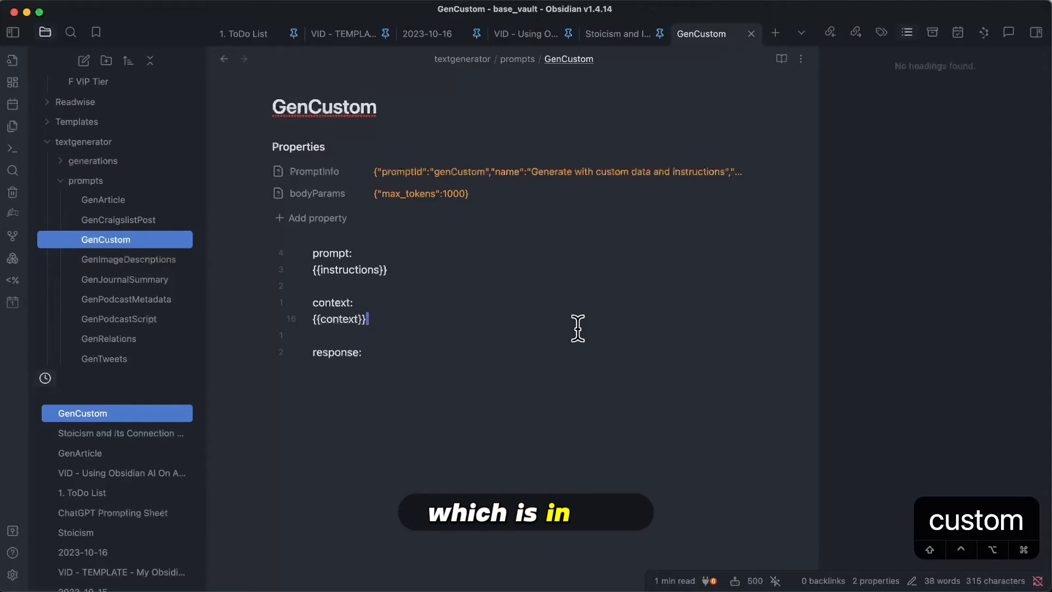
{"action": "key", "text": "super+e"}
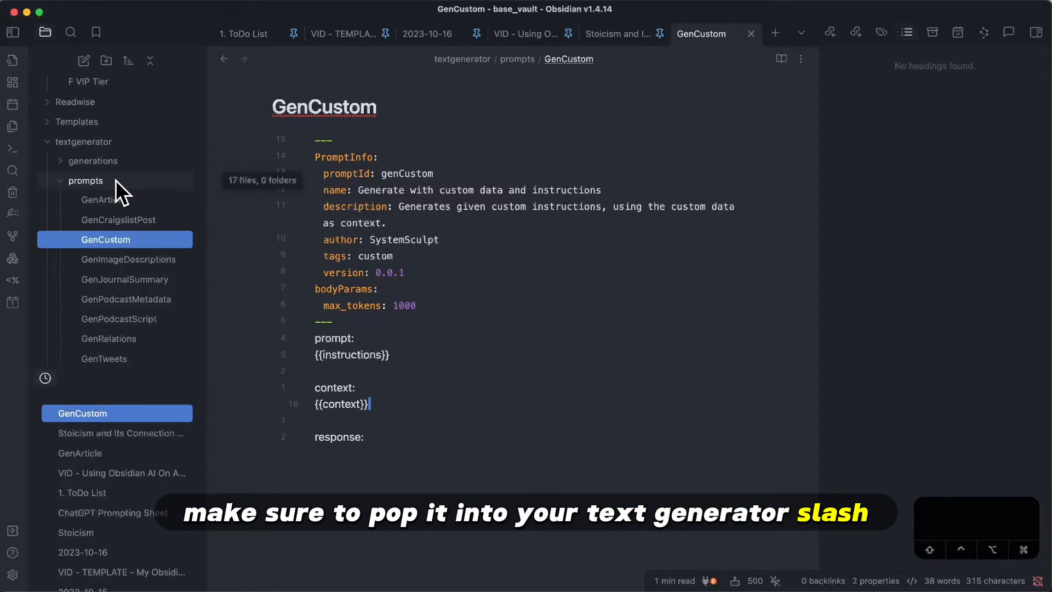
{"action": "left_click", "coordinate": [617, 36]}
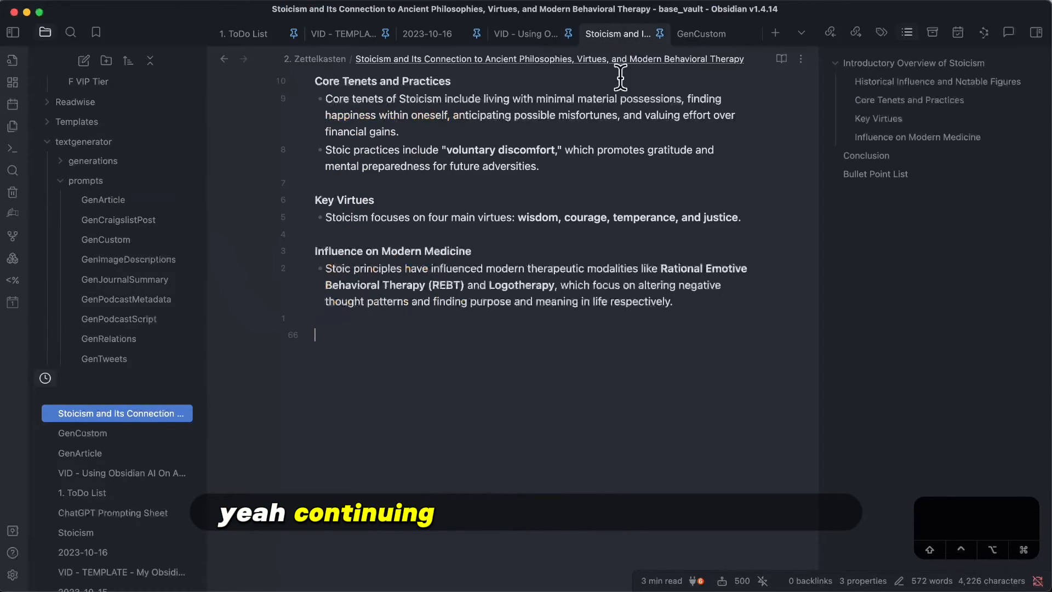
Step: Invoke the "Generate with custom data and instructions" template below the bullet point list and look through its prefilled context
{"action": "type", "text": "/custom"}
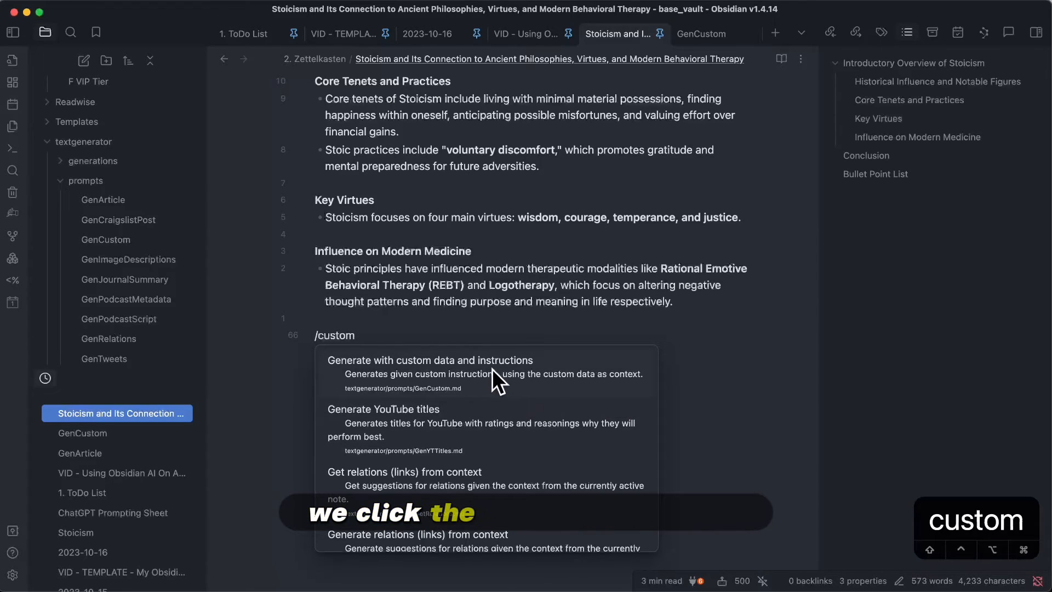
{"action": "left_click", "coordinate": [474, 369]}
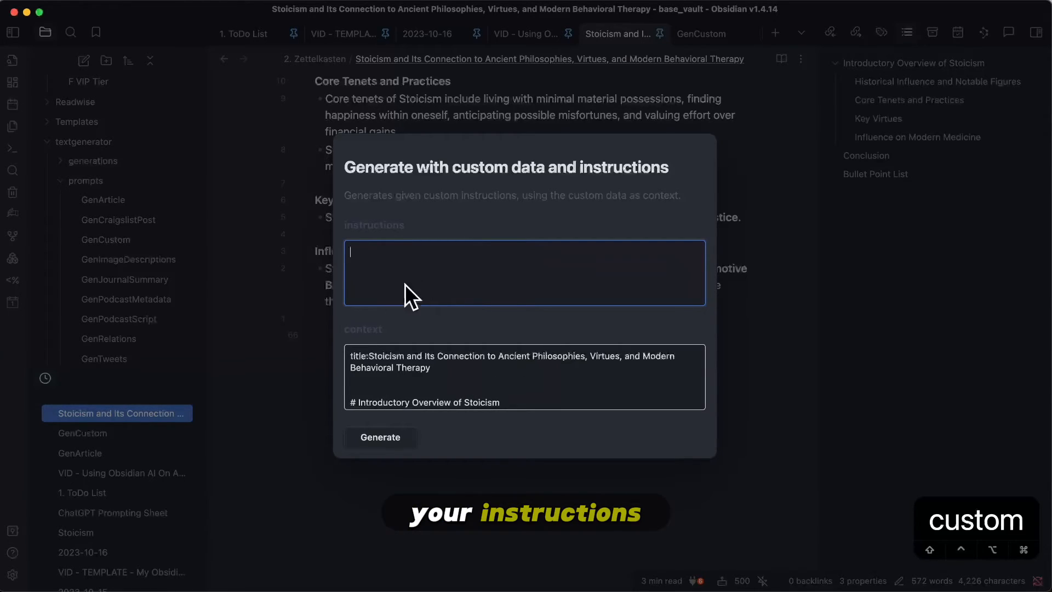
{"action": "left_click", "coordinate": [620, 378]}
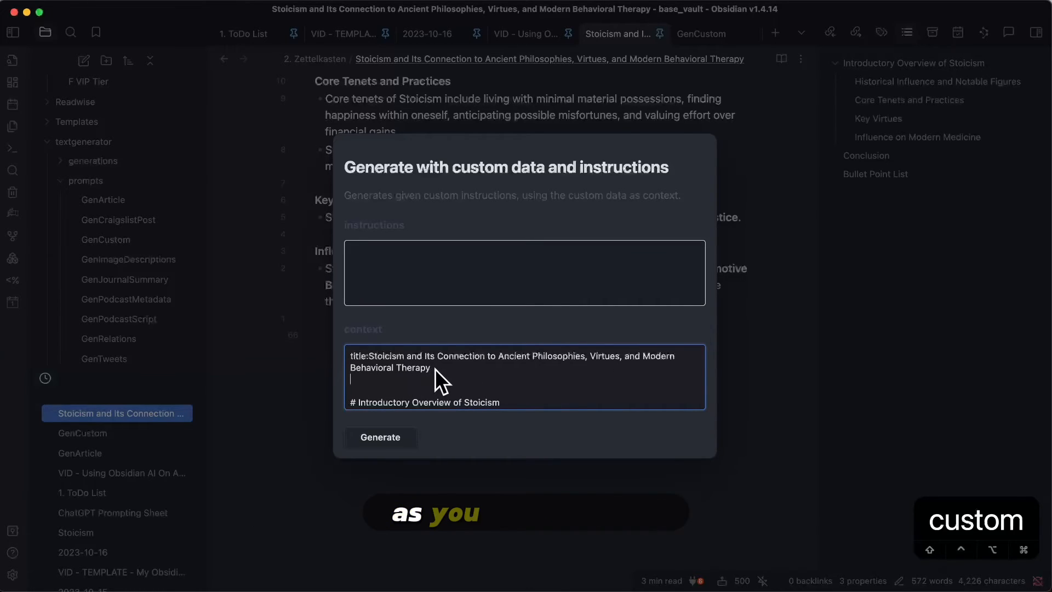
{"action": "triple_click", "coordinate": [365, 362]}
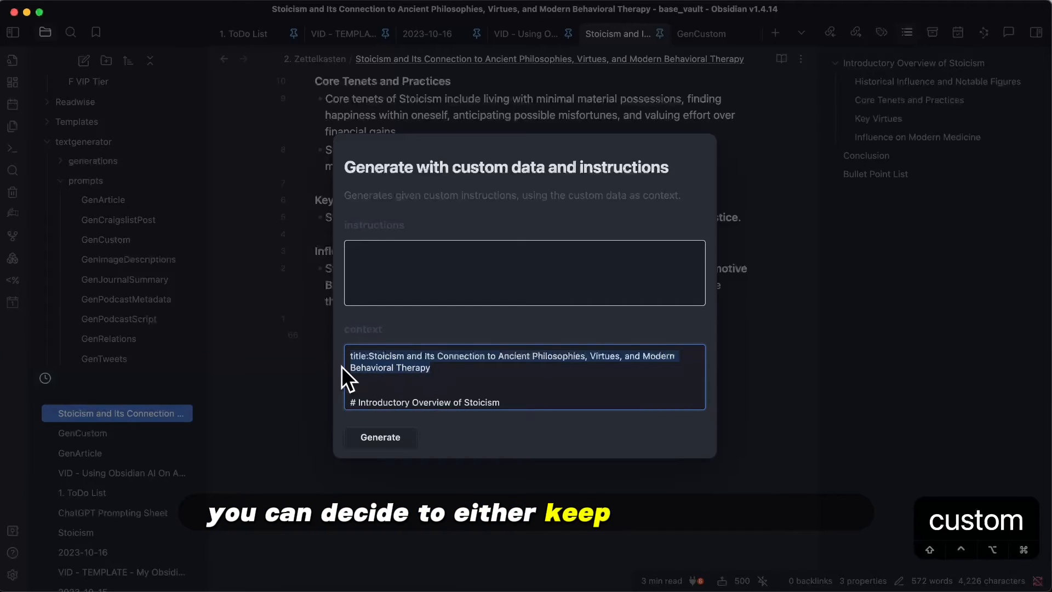
{"action": "left_click", "coordinate": [594, 378]}
{"action": "scroll", "coordinate": [594, 379], "scroll_direction": "down", "scroll_amount": 1}
{"action": "scroll", "coordinate": [595, 377], "scroll_direction": "down", "scroll_amount": 10}
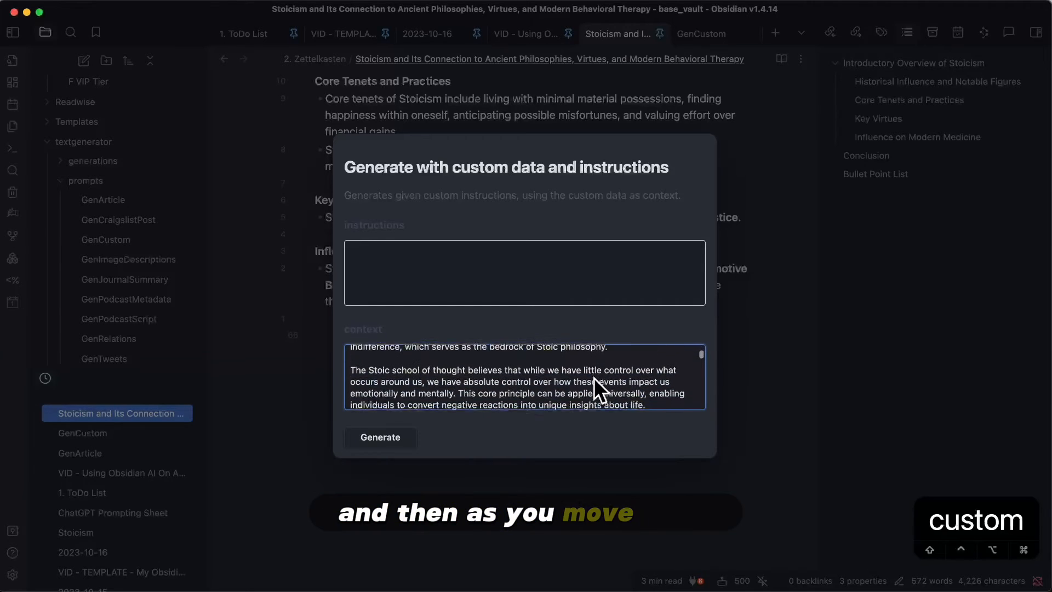
{"action": "scroll", "coordinate": [594, 377], "scroll_direction": "down", "scroll_amount": 15}
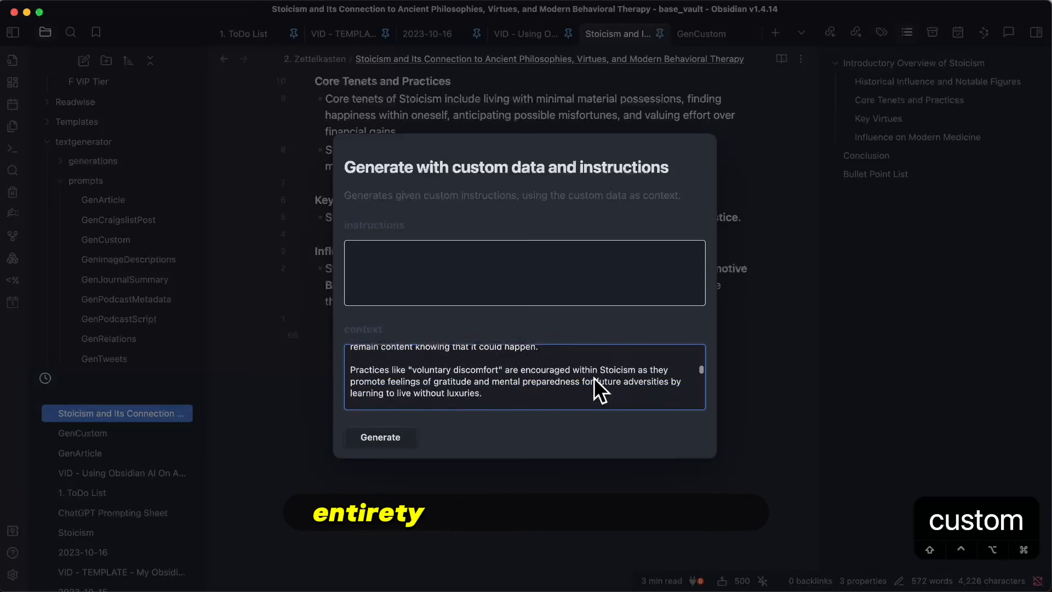
{"action": "scroll", "coordinate": [594, 377], "scroll_direction": "up", "scroll_amount": 20}
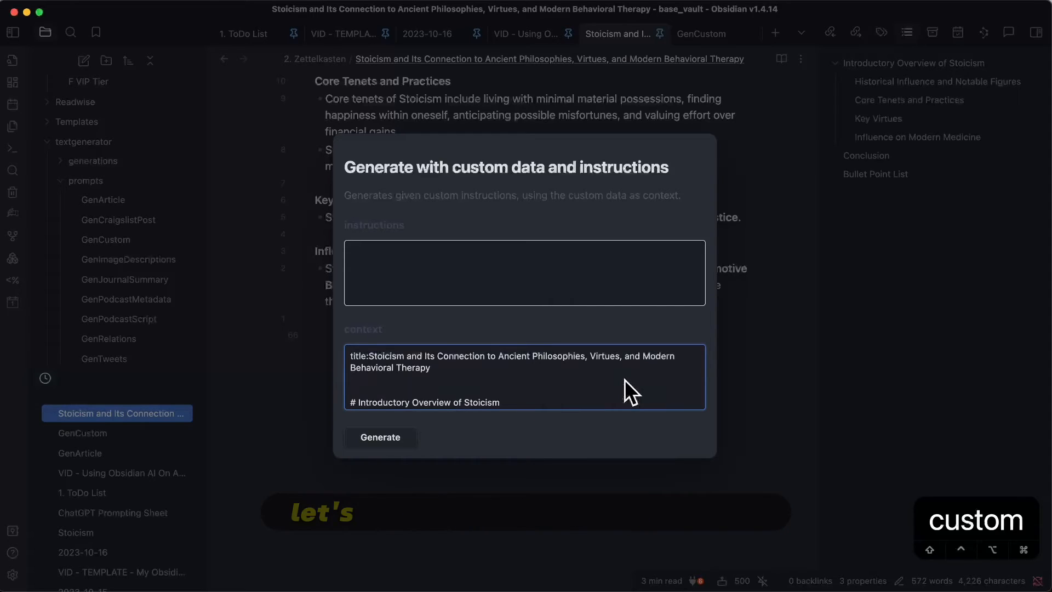
Step: Delete everything above the "Core Tenets and Practices" heading in the template's context
{"action": "scroll", "coordinate": [625, 380], "scroll_direction": "down", "scroll_amount": 2}
{"action": "scroll", "coordinate": [624, 380], "scroll_direction": "down", "scroll_amount": 15}
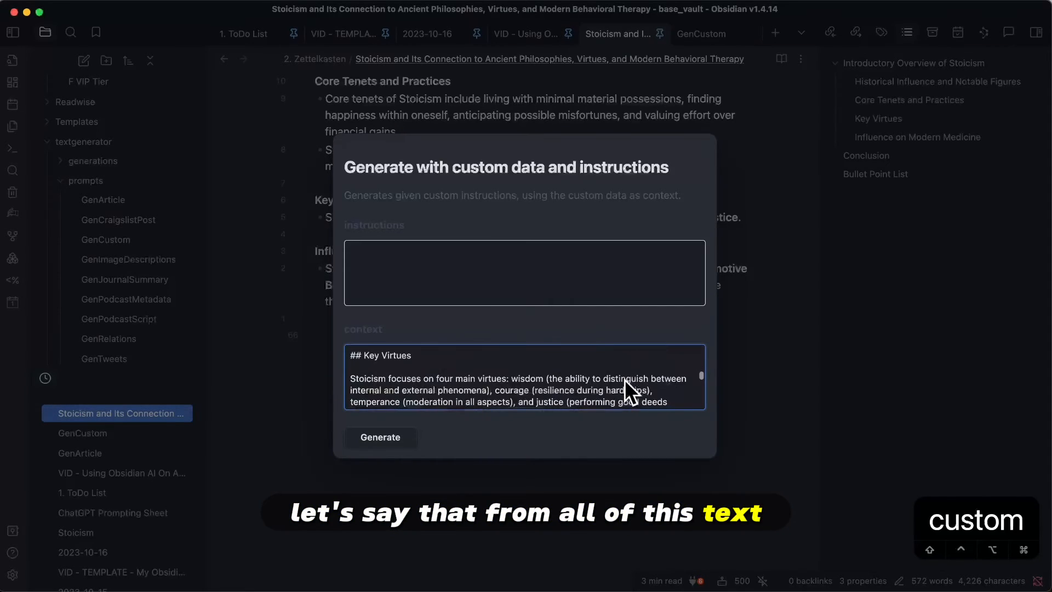
{"action": "scroll", "coordinate": [625, 379], "scroll_direction": "up", "scroll_amount": 8}
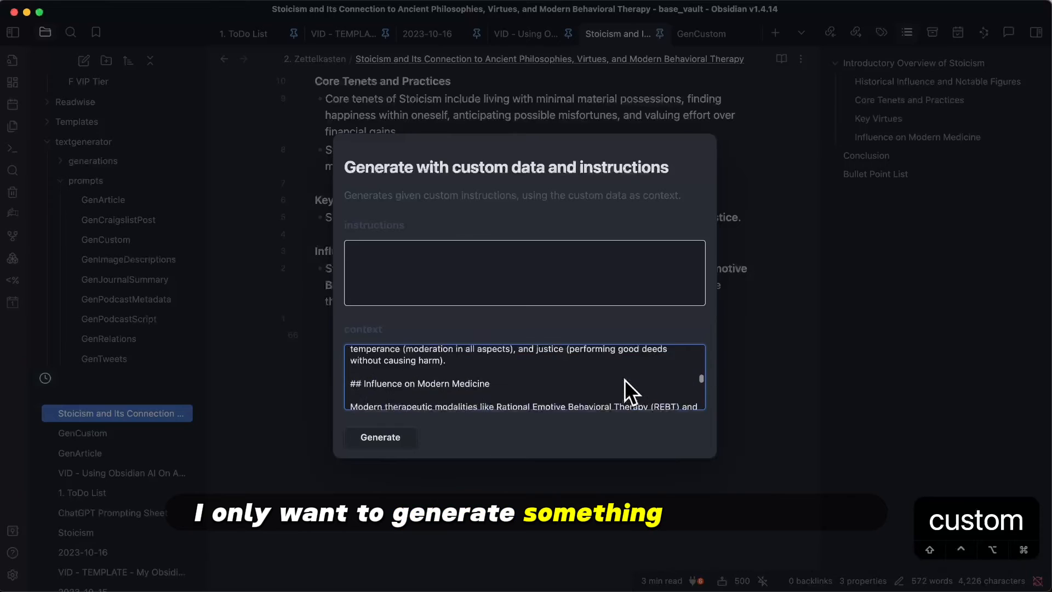
{"action": "scroll", "coordinate": [625, 380], "scroll_direction": "up", "scroll_amount": 3}
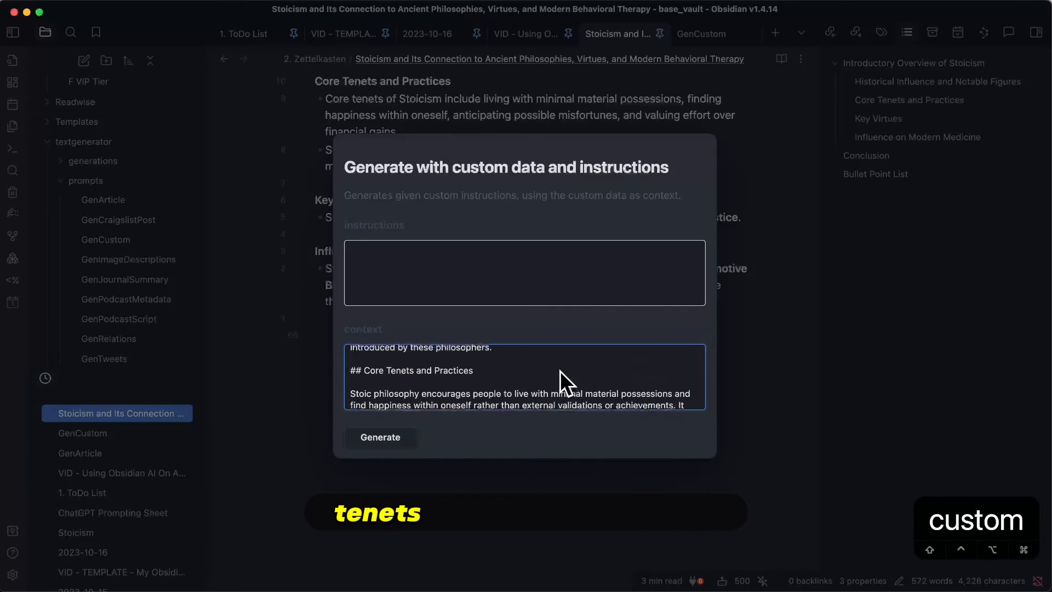
{"action": "scroll", "coordinate": [560, 371], "scroll_direction": "down", "scroll_amount": 1}
{"action": "scroll", "coordinate": [525, 376], "scroll_direction": "up", "scroll_amount": 2}
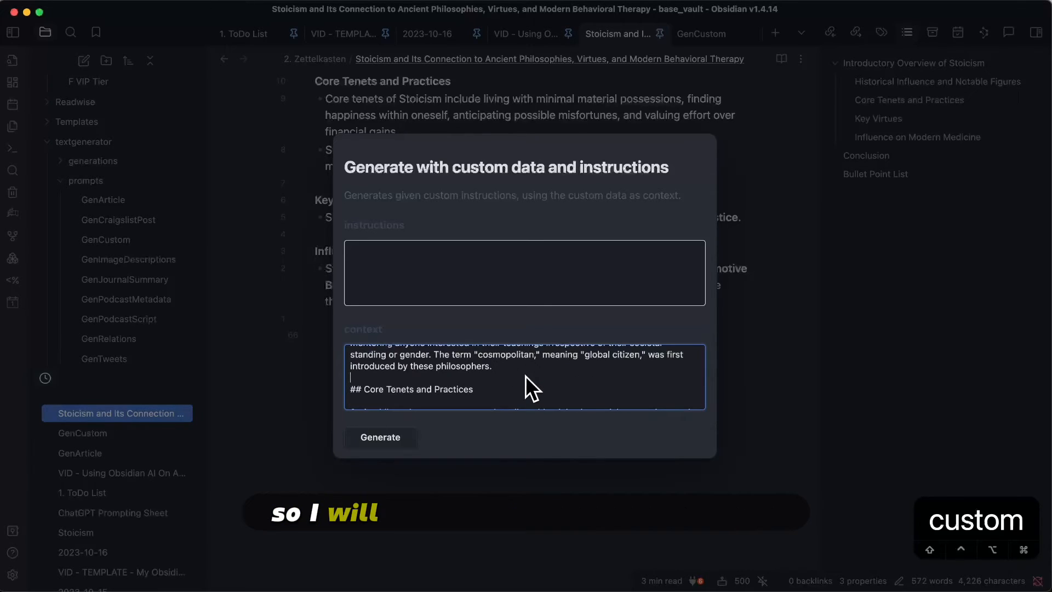
{"action": "left_click", "coordinate": [350, 389]}
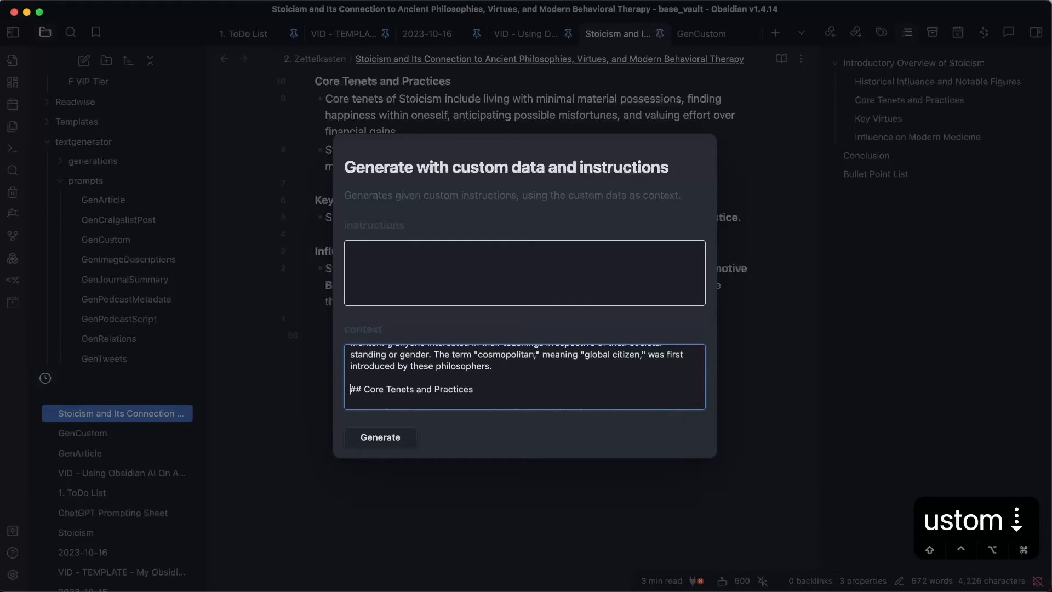
{"action": "key", "text": "super+BackSpace"}
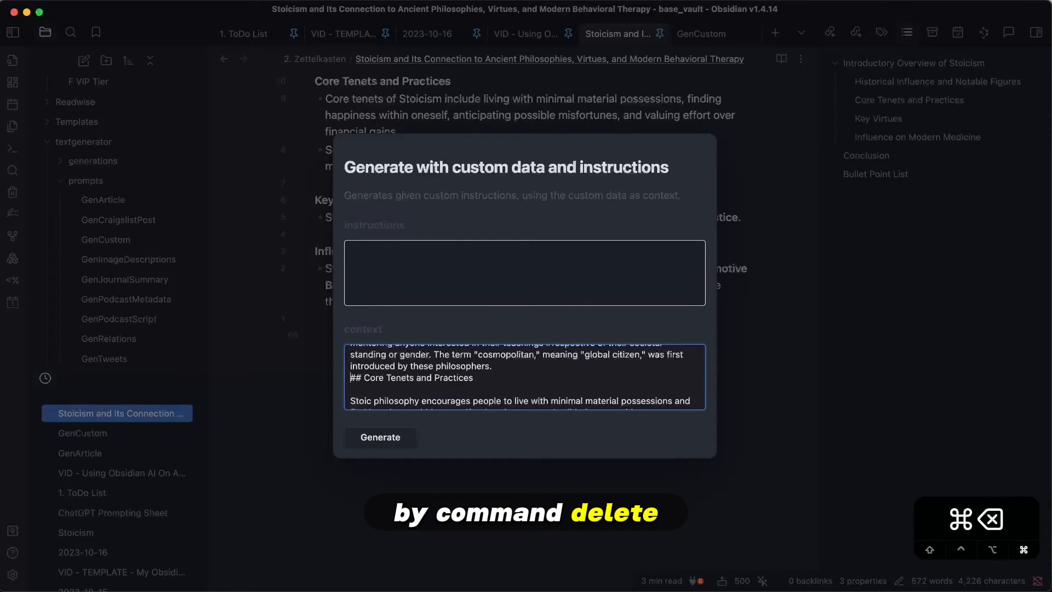
{"action": "key", "text": "super+BackSpace"}
{"action": "key", "text": "super+BackSpace"}
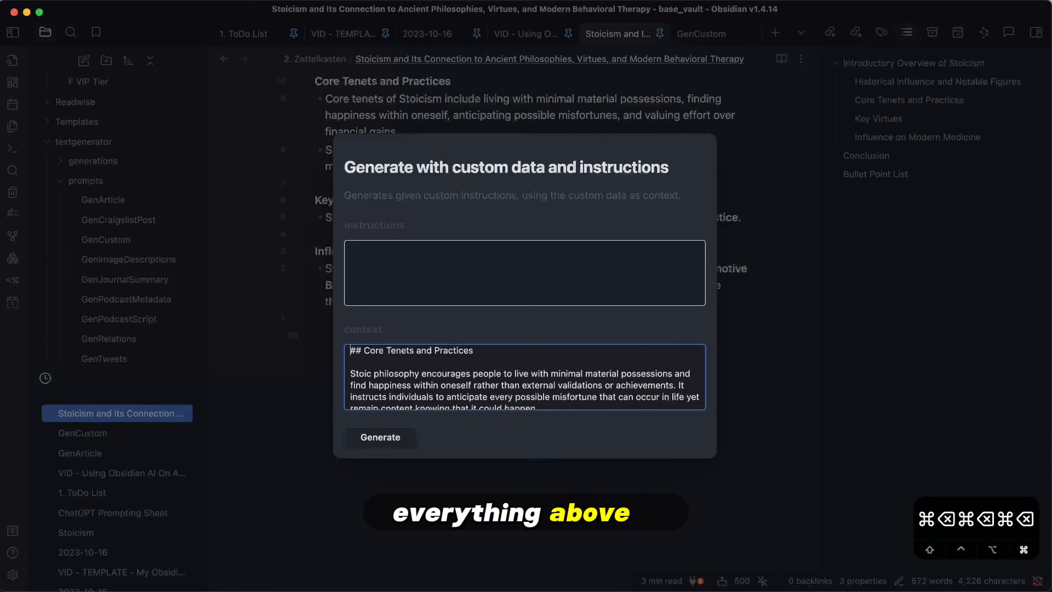
Step: Delete everything from the "Key Virtues" heading to the end of the context, and review the remaining section
{"action": "scroll", "coordinate": [540, 367], "scroll_direction": "down", "scroll_amount": 5}
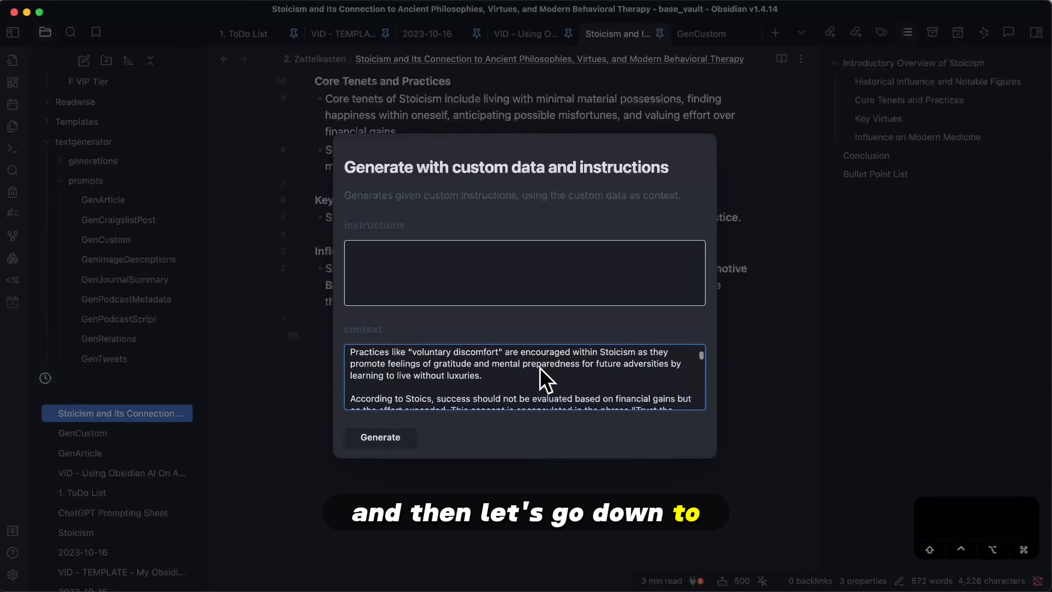
{"action": "scroll", "coordinate": [541, 367], "scroll_direction": "down", "scroll_amount": 2}
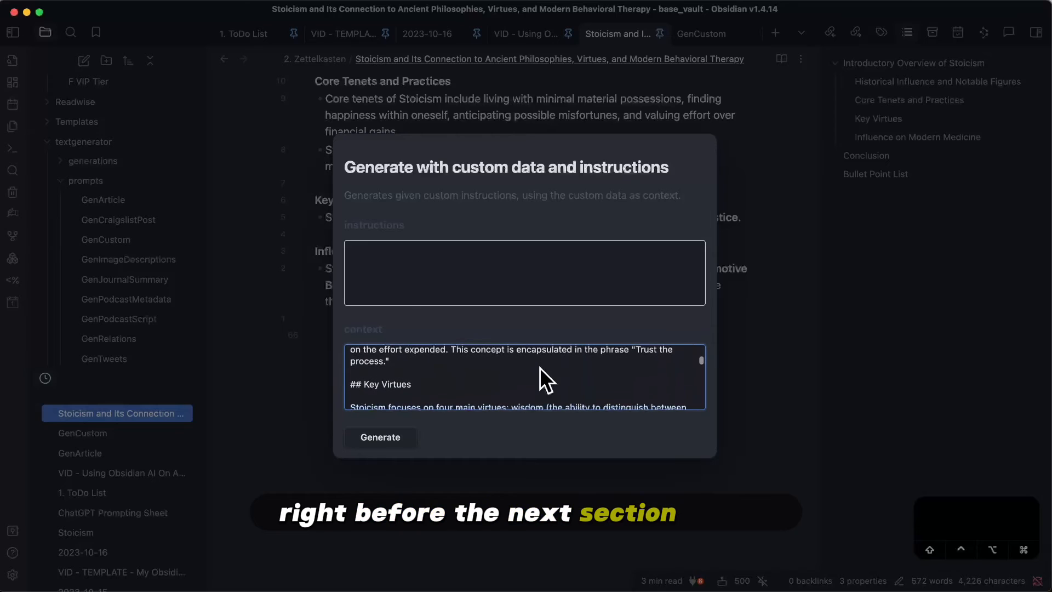
{"action": "left_click", "coordinate": [513, 368]}
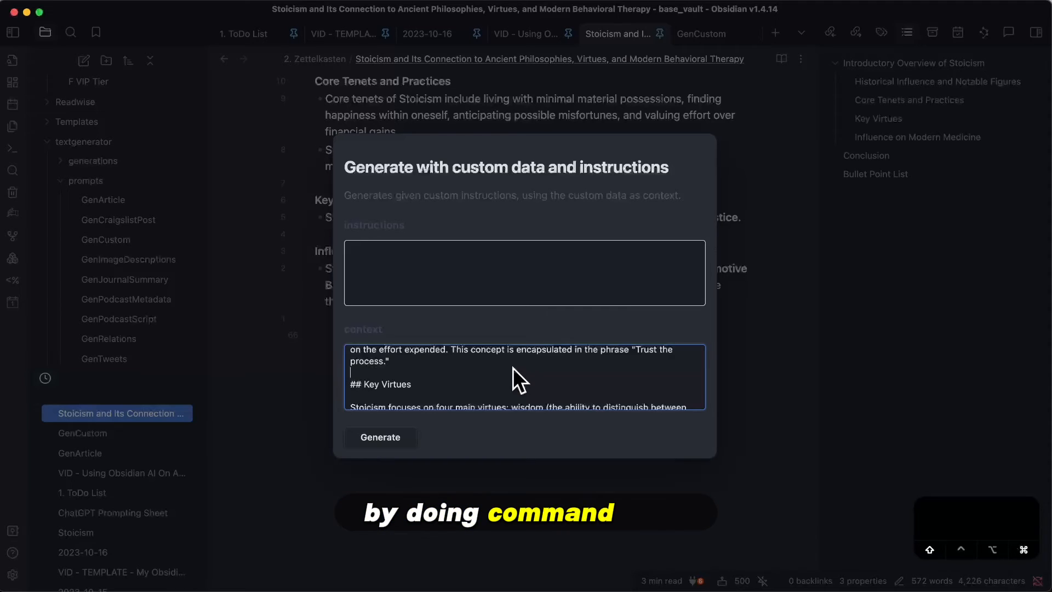
{"action": "key", "text": "shift+super+Down"}
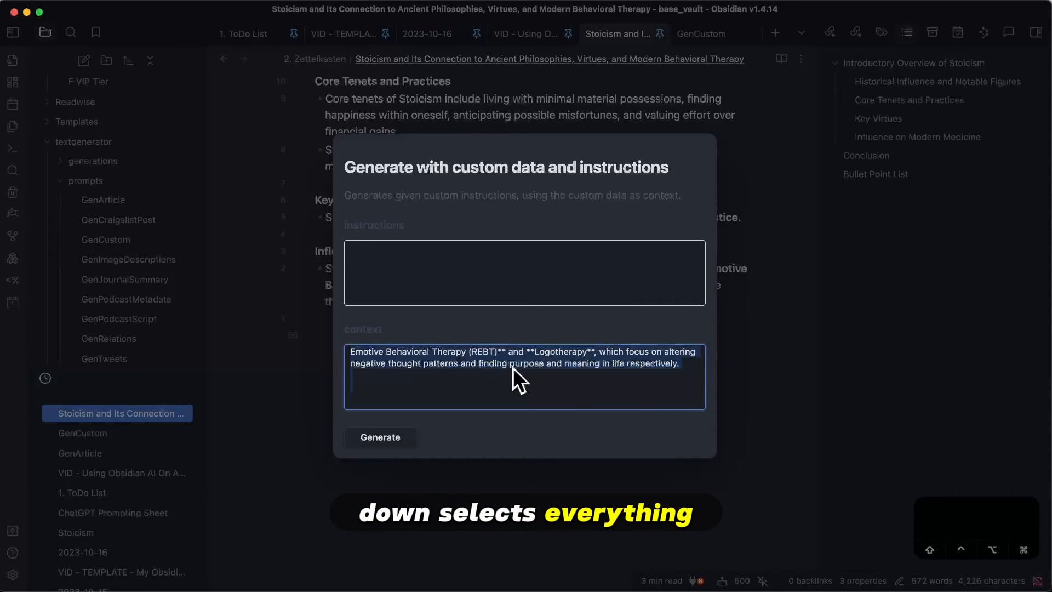
{"action": "key", "text": "BackSpace"}
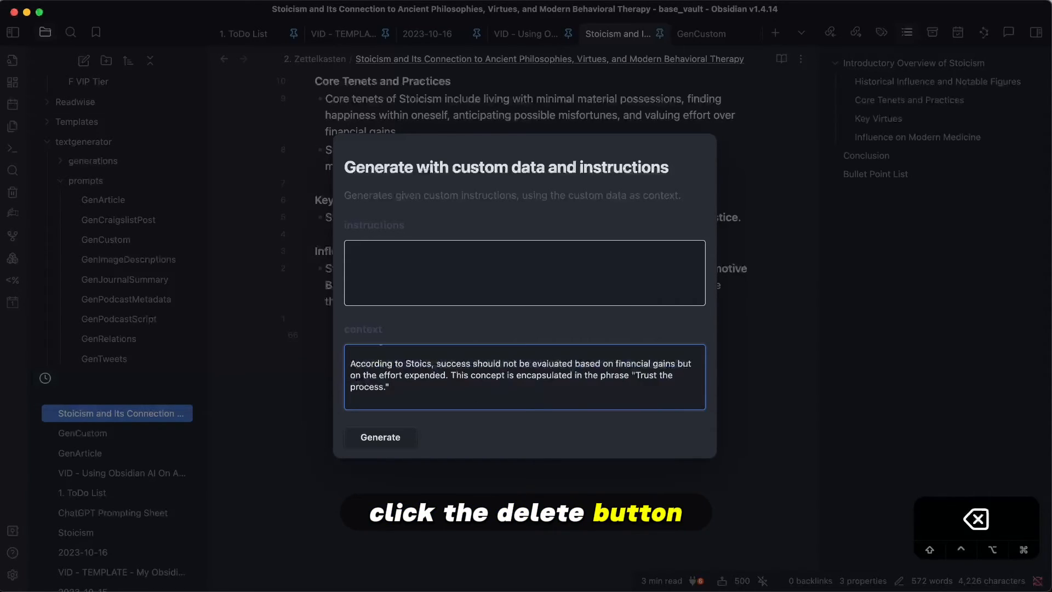
{"action": "key", "text": "BackSpace"}
{"action": "scroll", "coordinate": [532, 365], "scroll_direction": "up", "scroll_amount": 5}
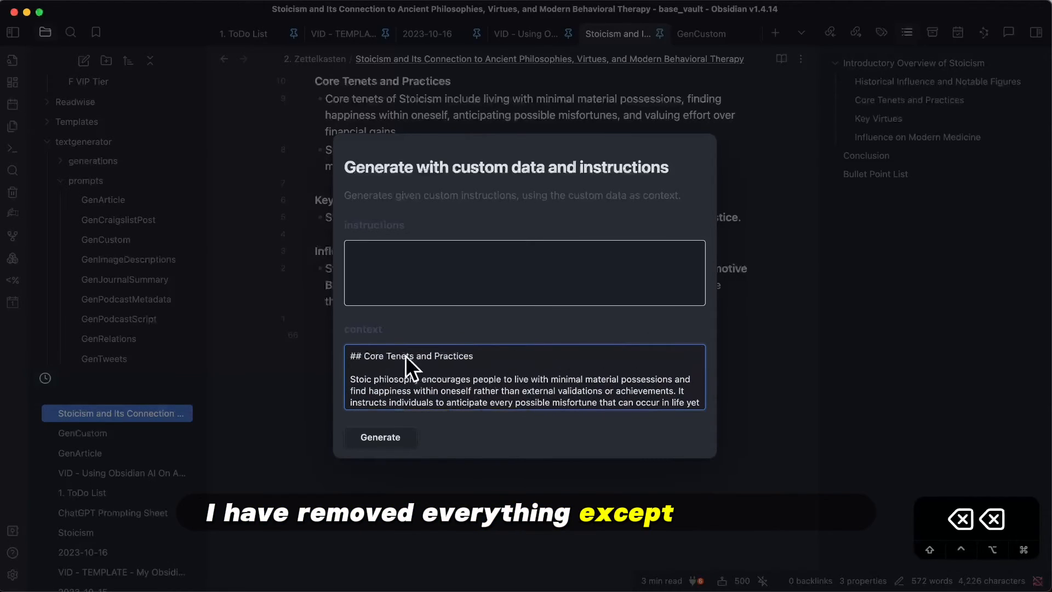
{"action": "scroll", "coordinate": [547, 348], "scroll_direction": "down", "scroll_amount": 5}
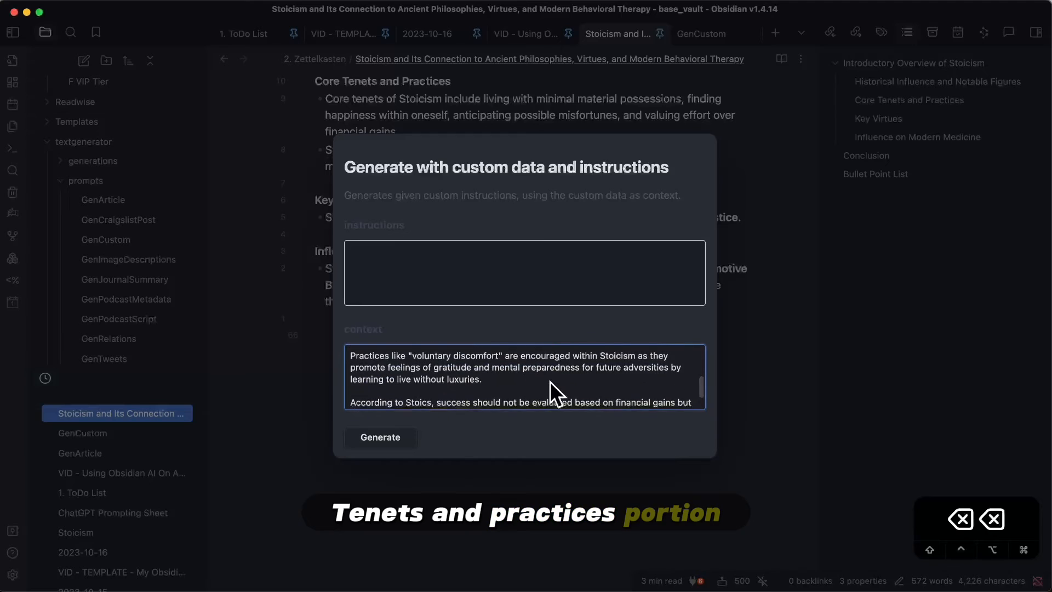
{"action": "scroll", "coordinate": [550, 382], "scroll_direction": "up", "scroll_amount": 5}
Step: Enter the instructions "Create two haikus from the context" and generate the text into the note
{"action": "left_click", "coordinate": [585, 272]}
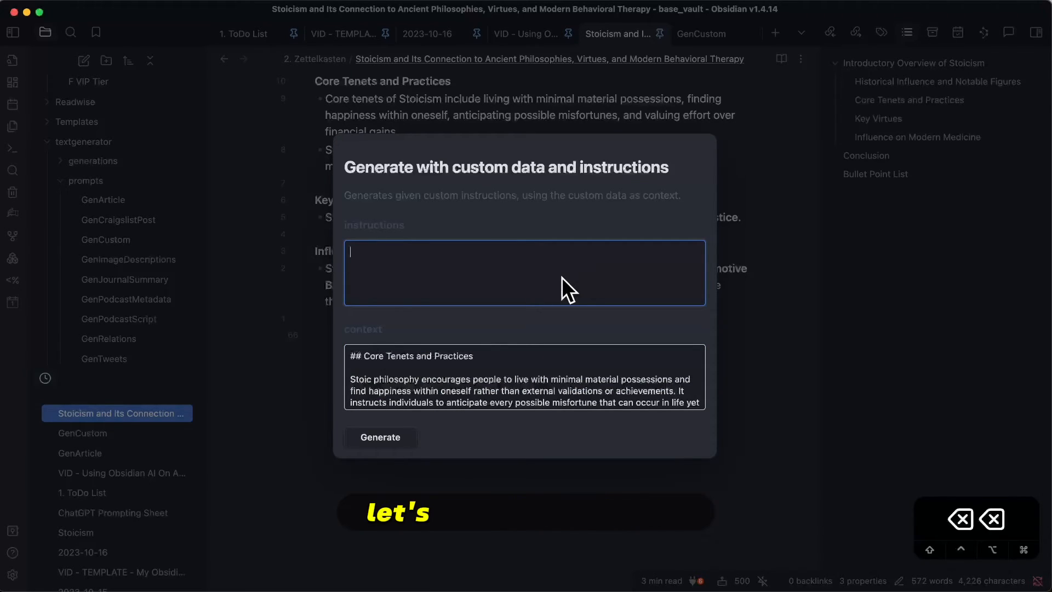
{"action": "type", "text": "Create"}
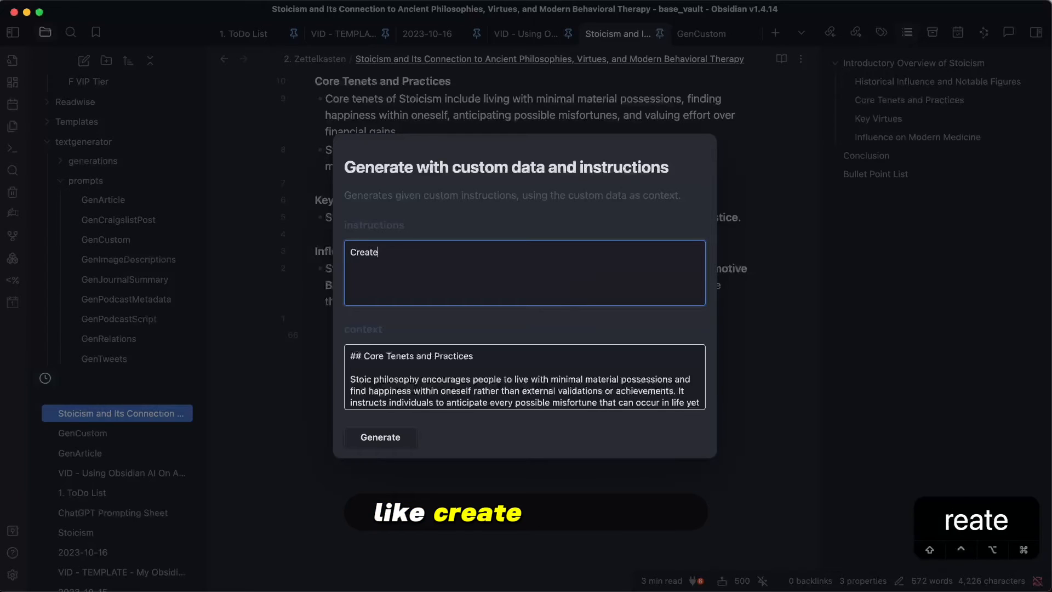
{"action": "type", "text": " two haukus from the context"}
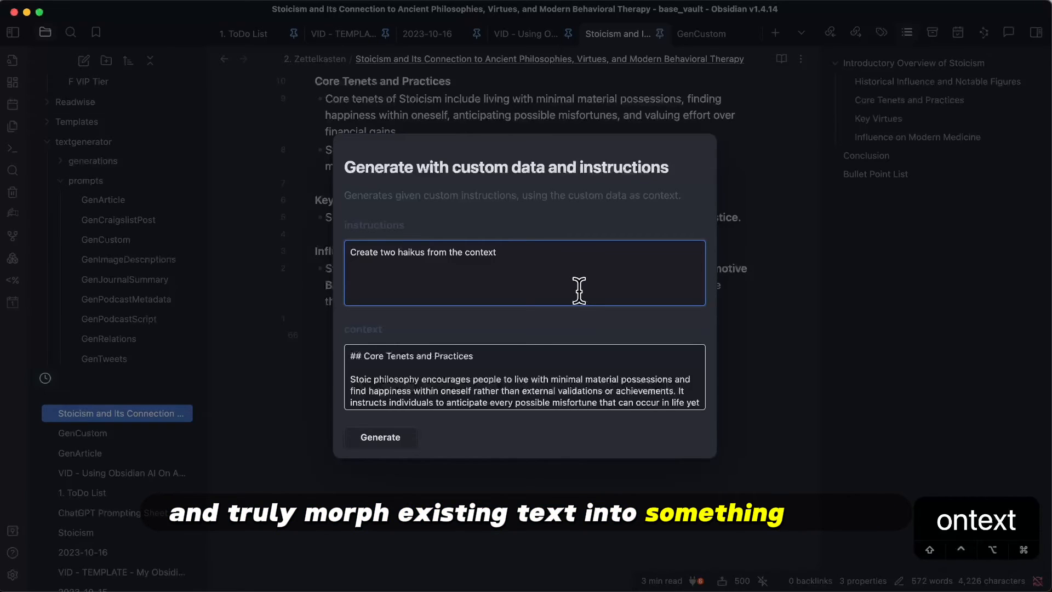
{"action": "left_click", "coordinate": [403, 438]}
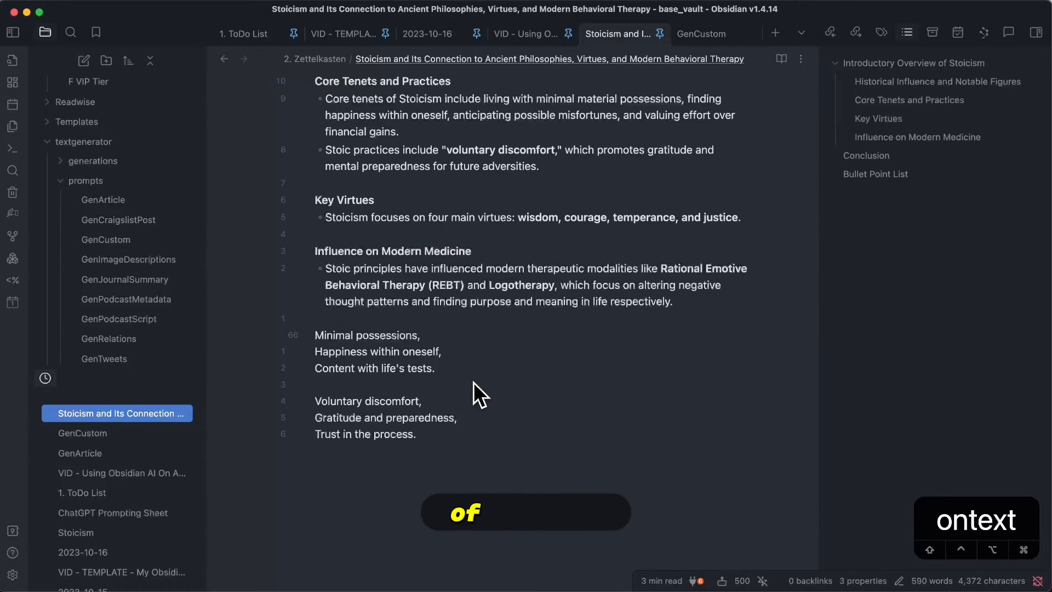
Step: Delete the two generated haikus below the "Influence on Modern Medicine" bullet
{"action": "left_click_drag", "start_coordinate": [470, 450], "coordinate": [307, 334]}
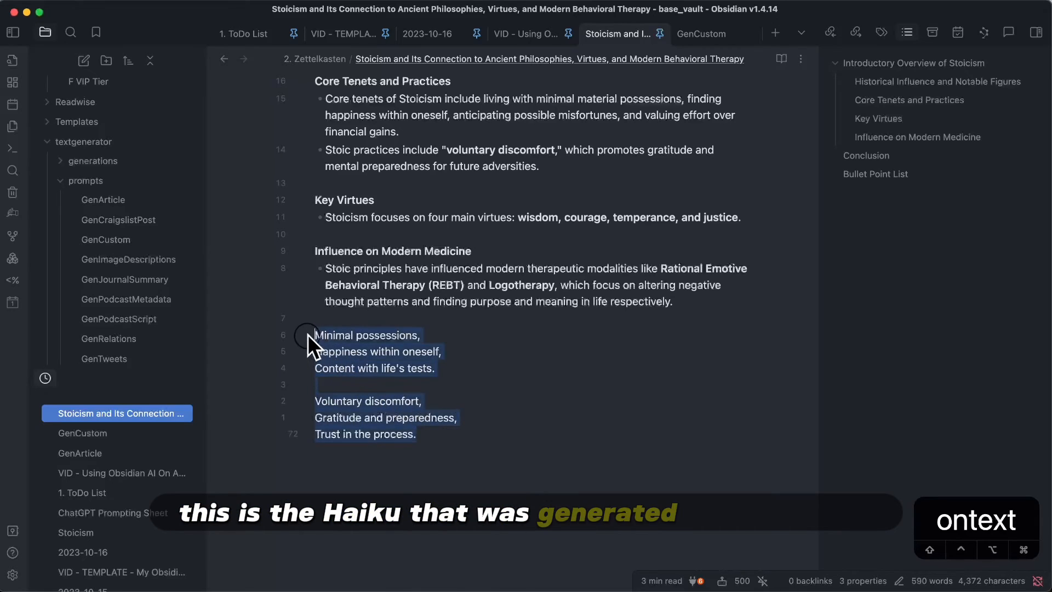
{"action": "scroll", "coordinate": [417, 351], "scroll_direction": "down", "scroll_amount": 1}
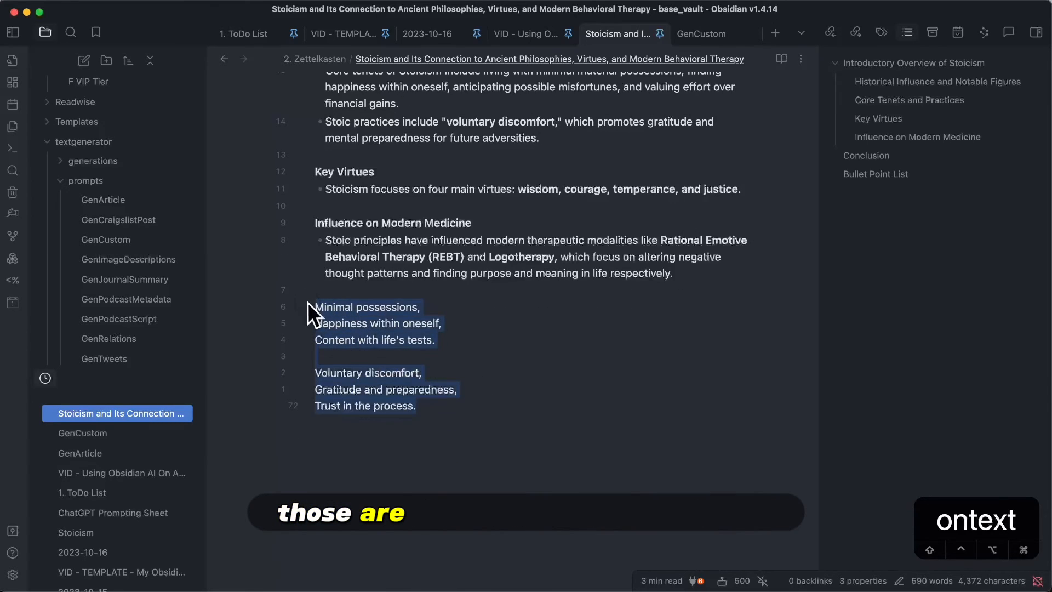
{"action": "left_click_drag", "start_coordinate": [441, 409], "coordinate": [309, 306]}
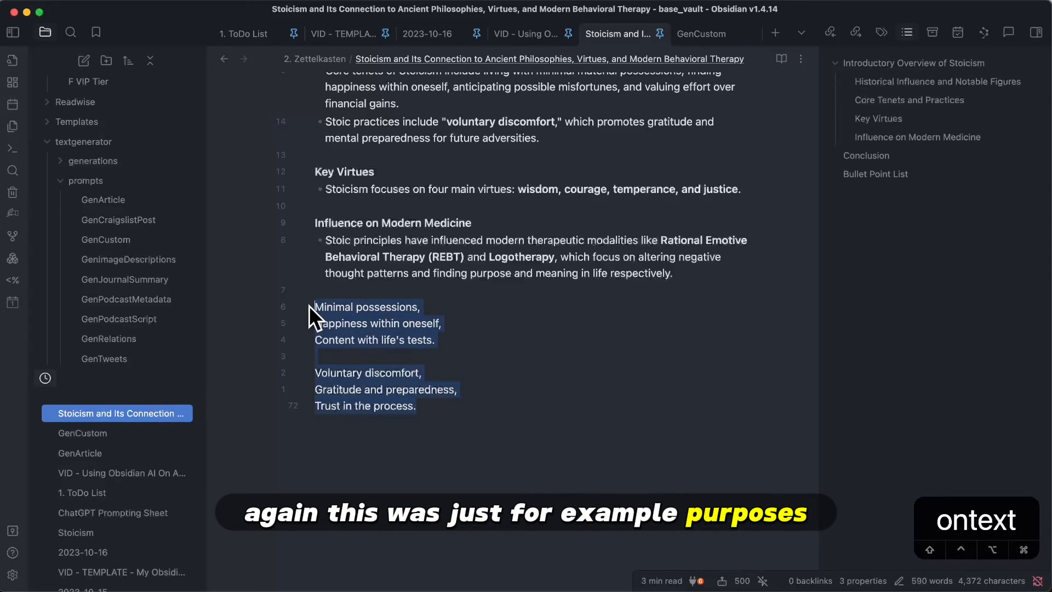
{"action": "key", "text": "BackSpace"}
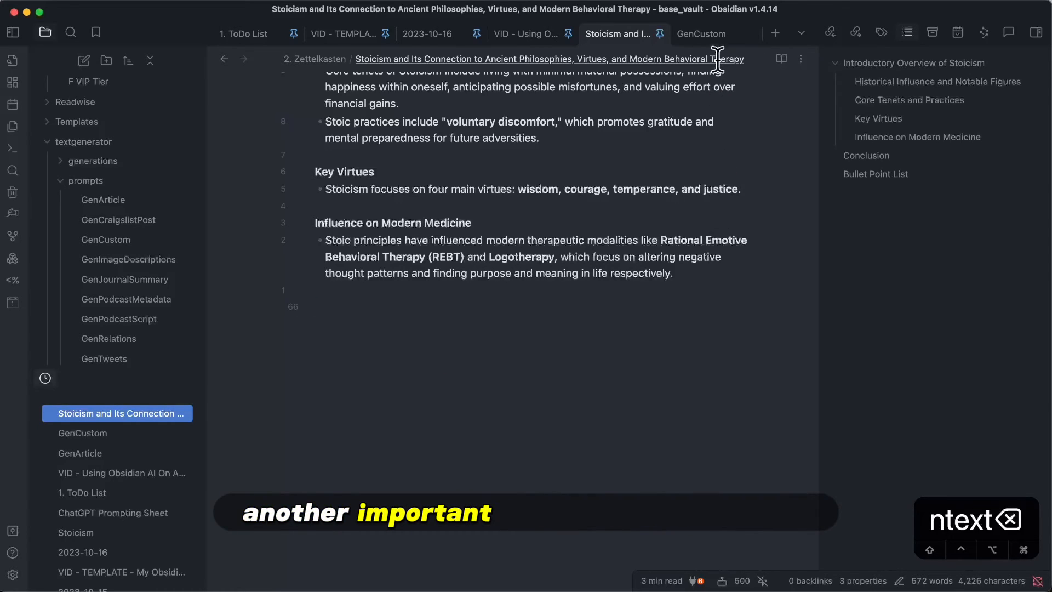
Step: Compare the max_tokens entry in the GenCustom template with the plugin's global maximum number of tokens setting
{"action": "left_click", "coordinate": [712, 34]}
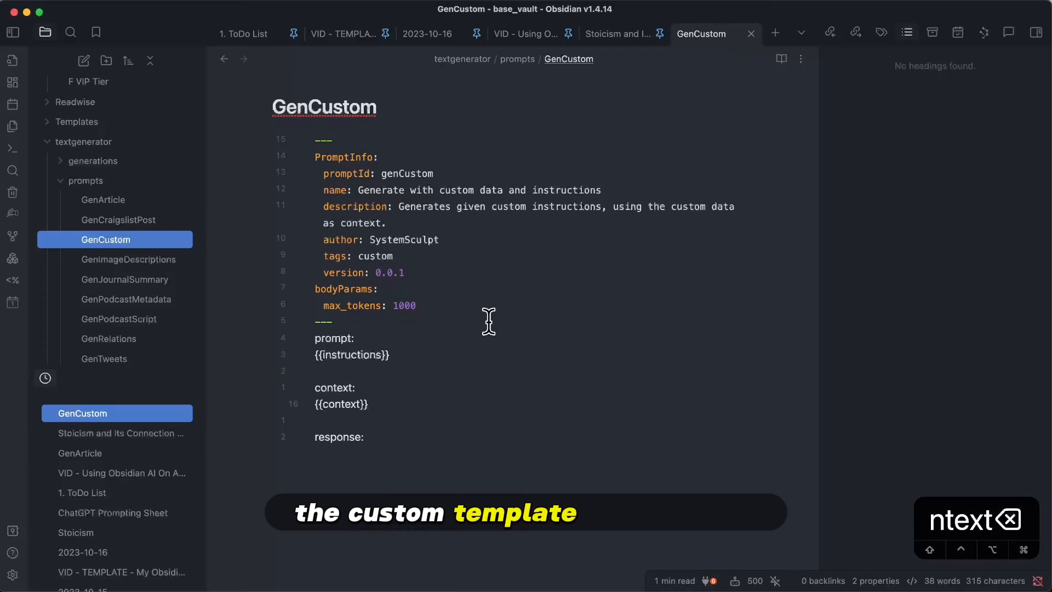
{"action": "left_click_drag", "start_coordinate": [321, 305], "coordinate": [380, 308]}
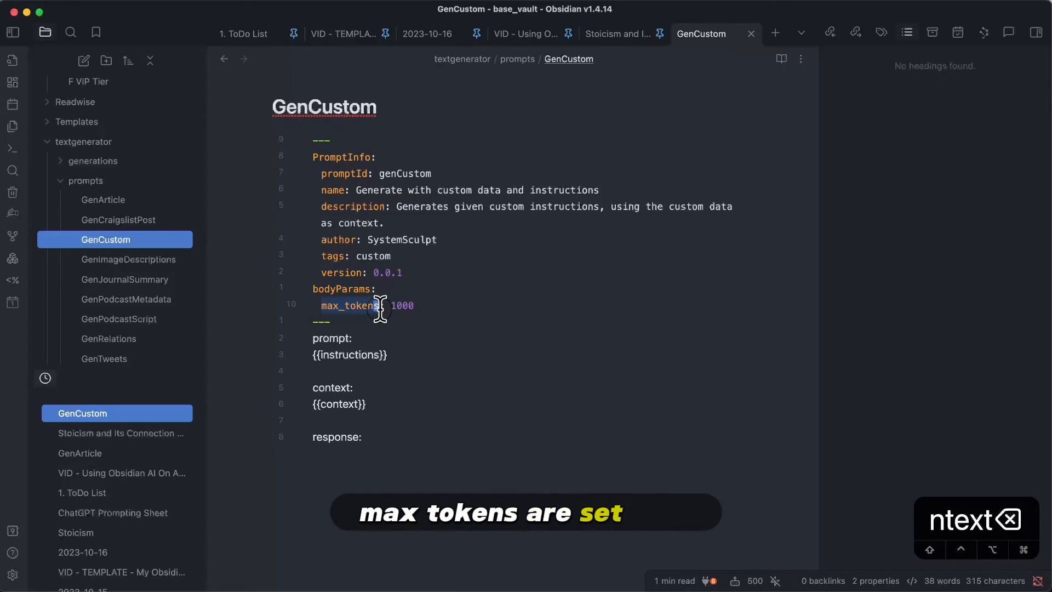
{"action": "left_click", "coordinate": [752, 580]}
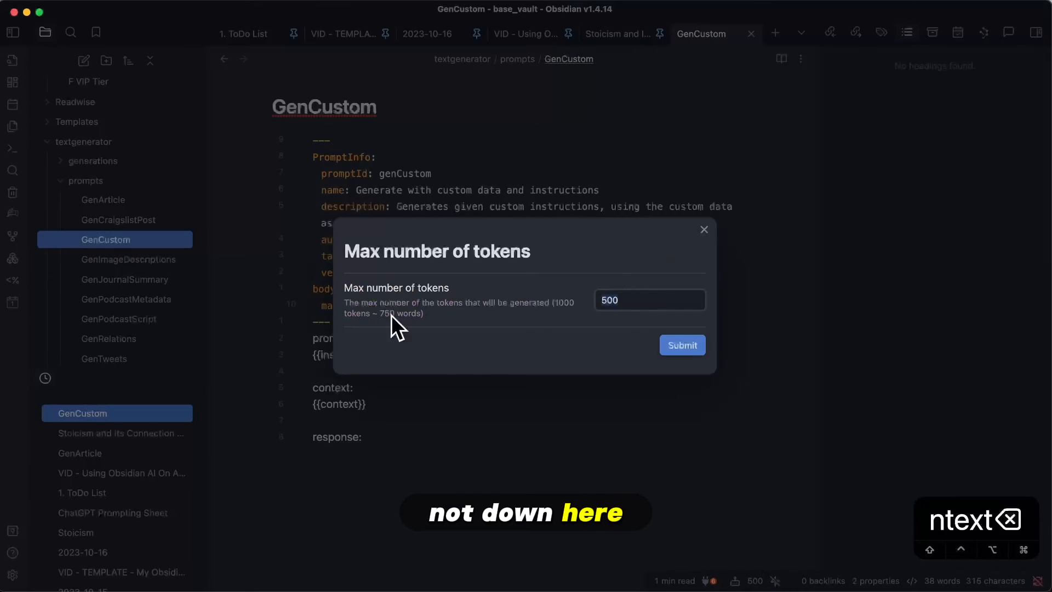
{"action": "left_click", "coordinate": [704, 229]}
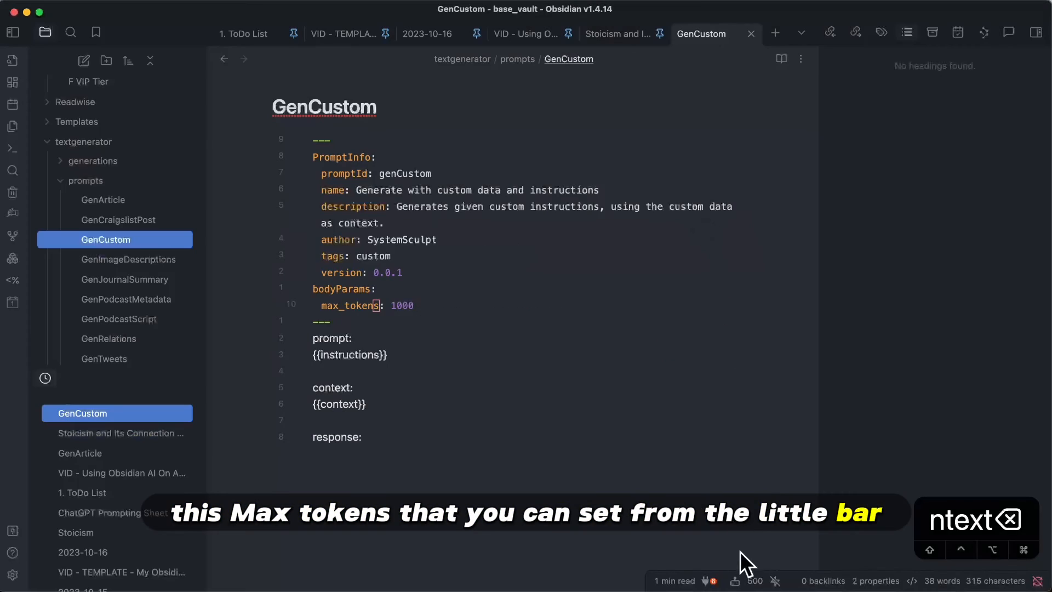
{"action": "left_click", "coordinate": [757, 583]}
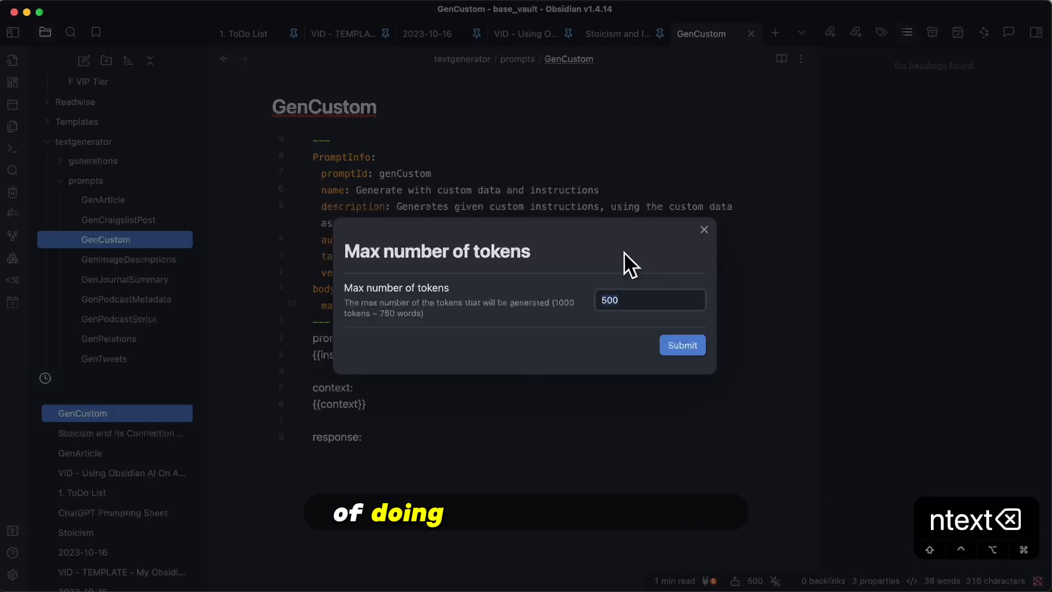
{"action": "left_click", "coordinate": [704, 230]}
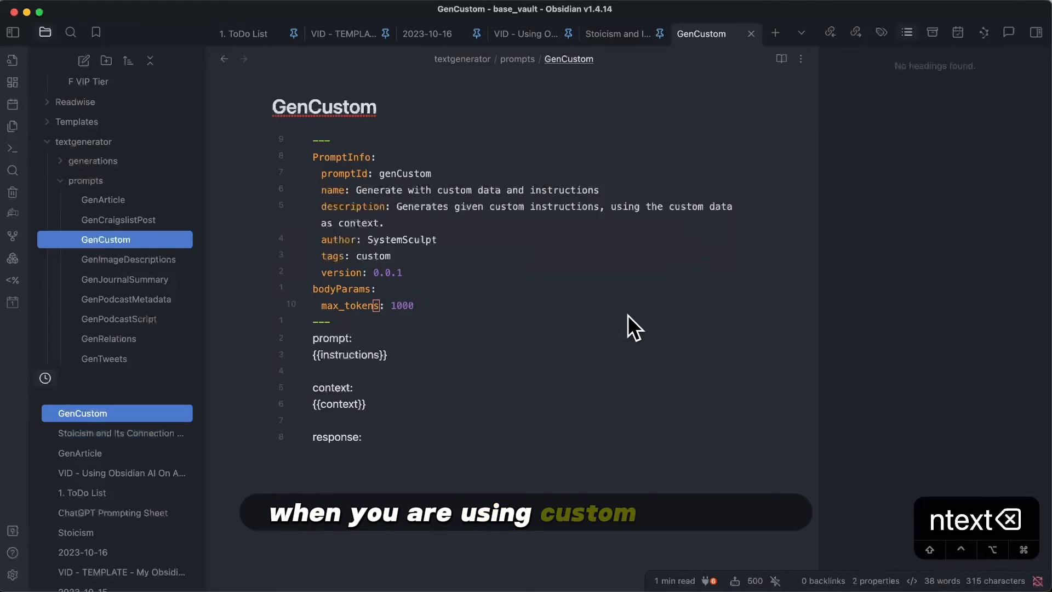
Step: Set max_tokens to 5000 in the GenCustom template's bodyParams
{"action": "left_click", "coordinate": [342, 307]}
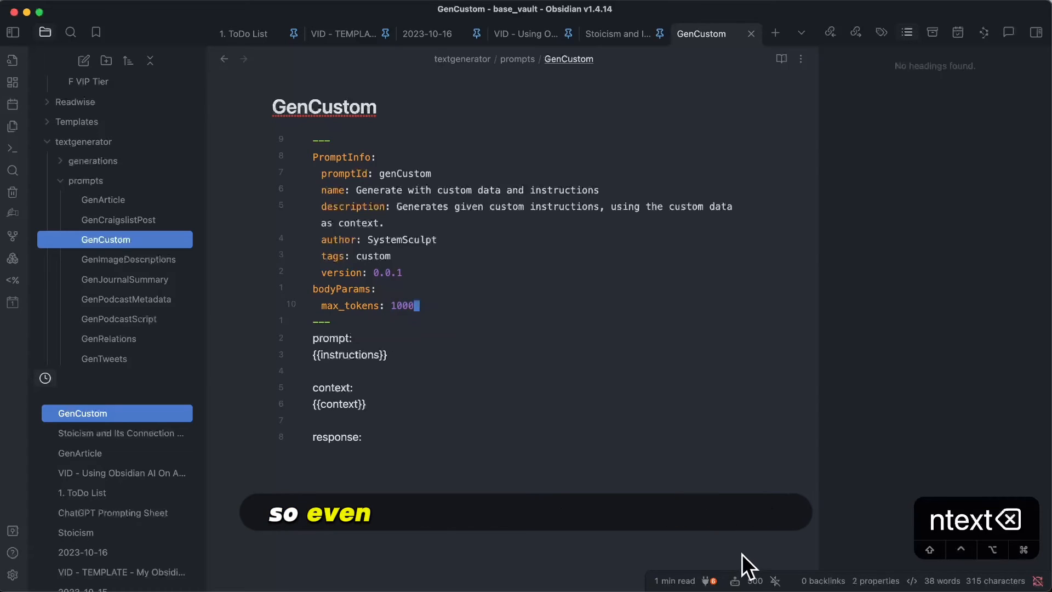
{"action": "left_click", "coordinate": [393, 305]}
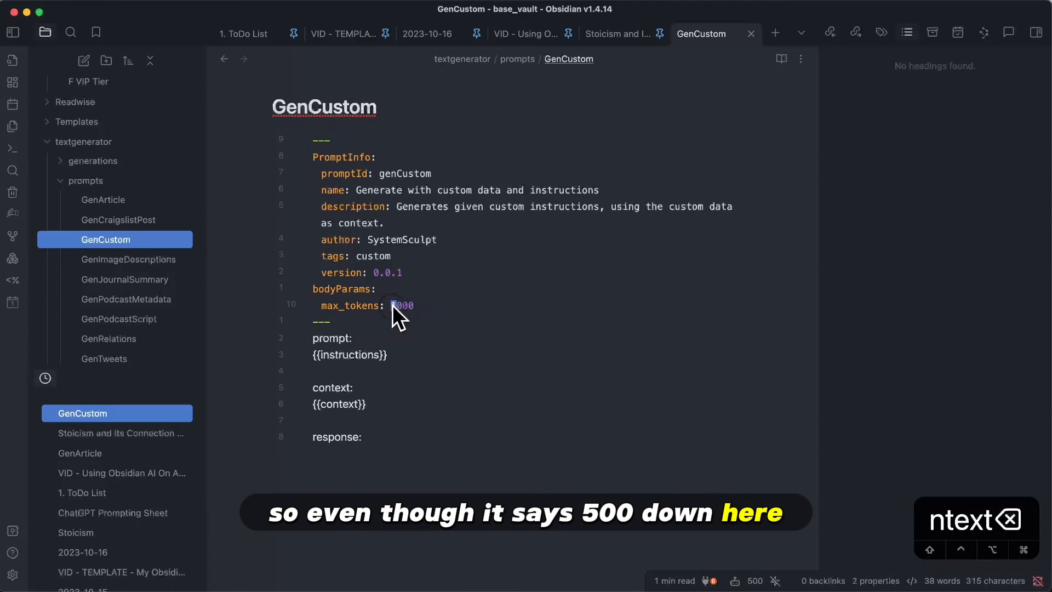
{"action": "type", "text": "cw5000"}
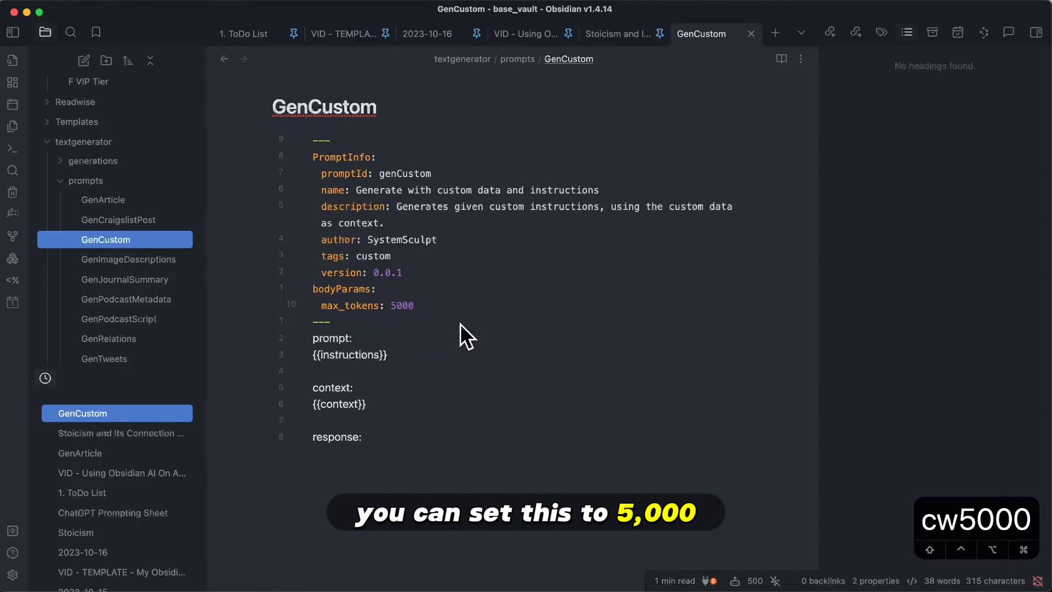
Step: Restore max_tokens to 1000 in the GenCustom template and check the entry again after viewing the Stoicism note
{"action": "key", "text": "BackSpace"}
{"action": "key", "text": "BackSpace"}
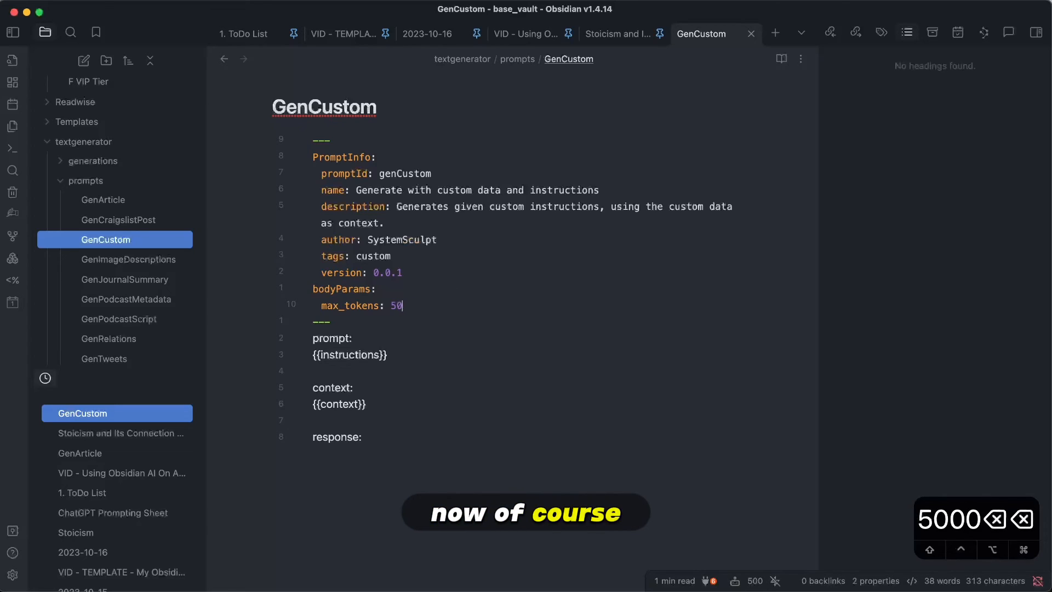
{"action": "key", "text": "BackSpace"}
{"action": "key", "text": "BackSpace"}
{"action": "type", "text": "1000"}
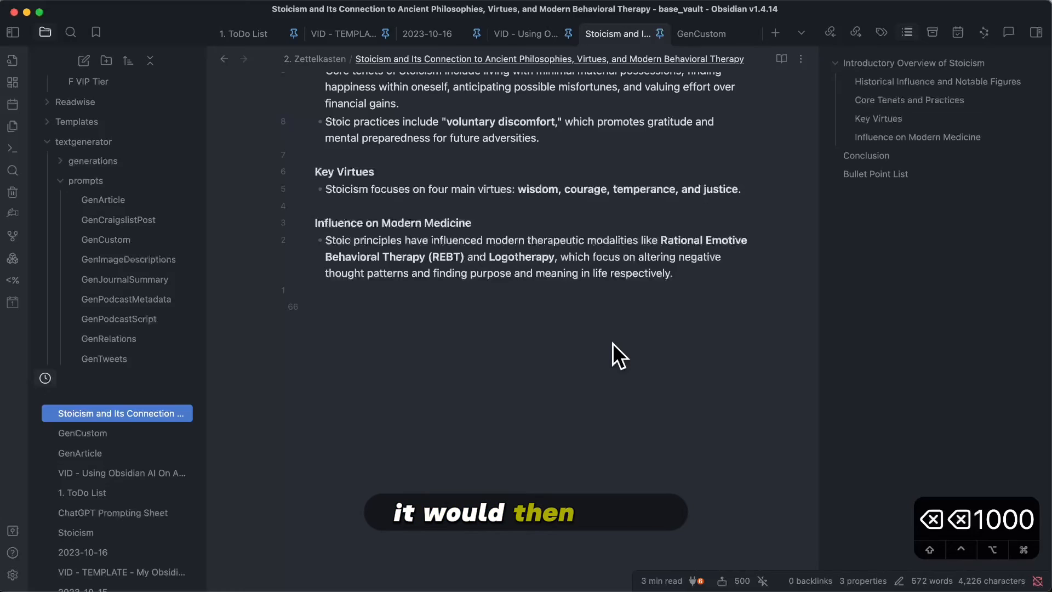
{"action": "left_click", "coordinate": [710, 36]}
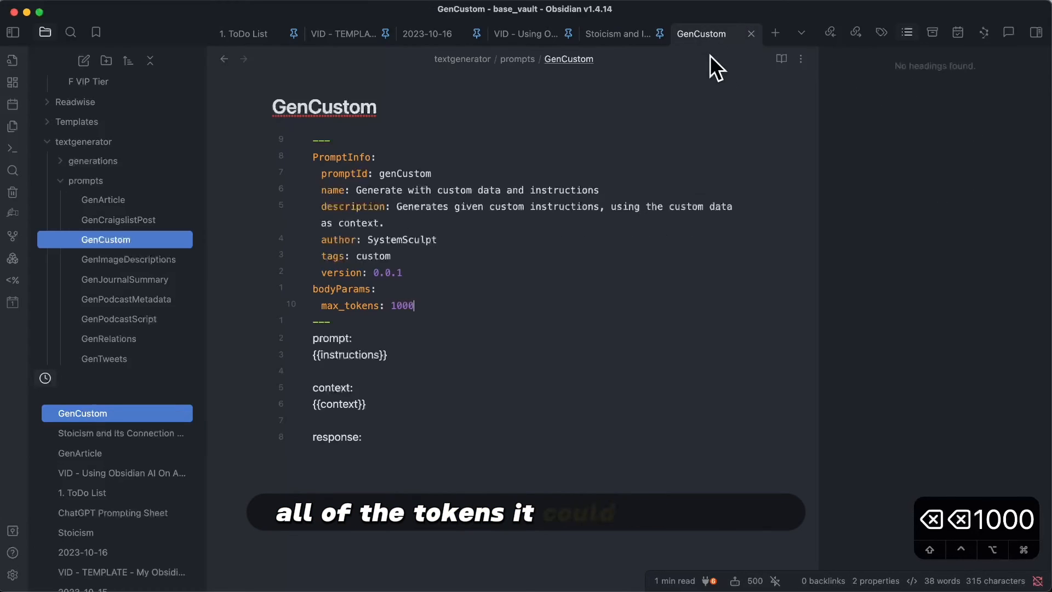
{"action": "left_click", "coordinate": [435, 305]}
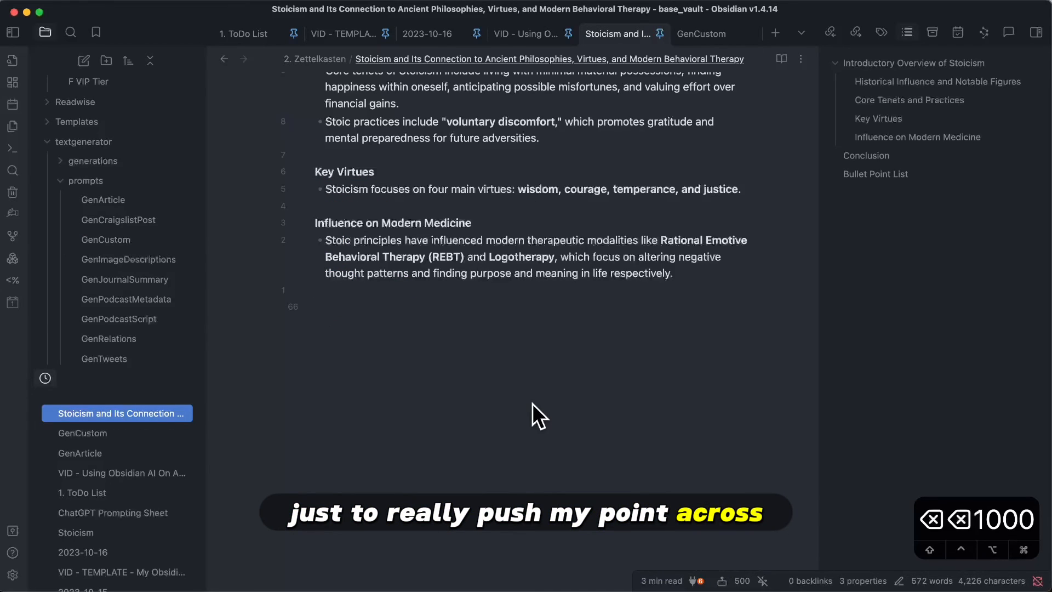
Step: Start the "Generate with custom data and instructions" template at the end of the Stoicism note and review its full context
{"action": "type", "text": "/"}
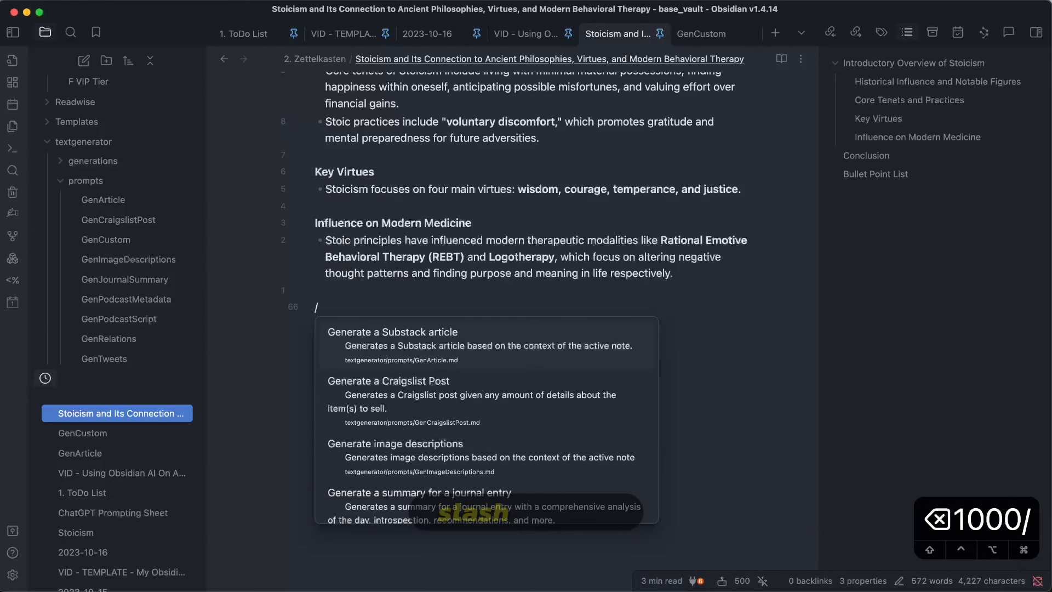
{"action": "type", "text": "custom"}
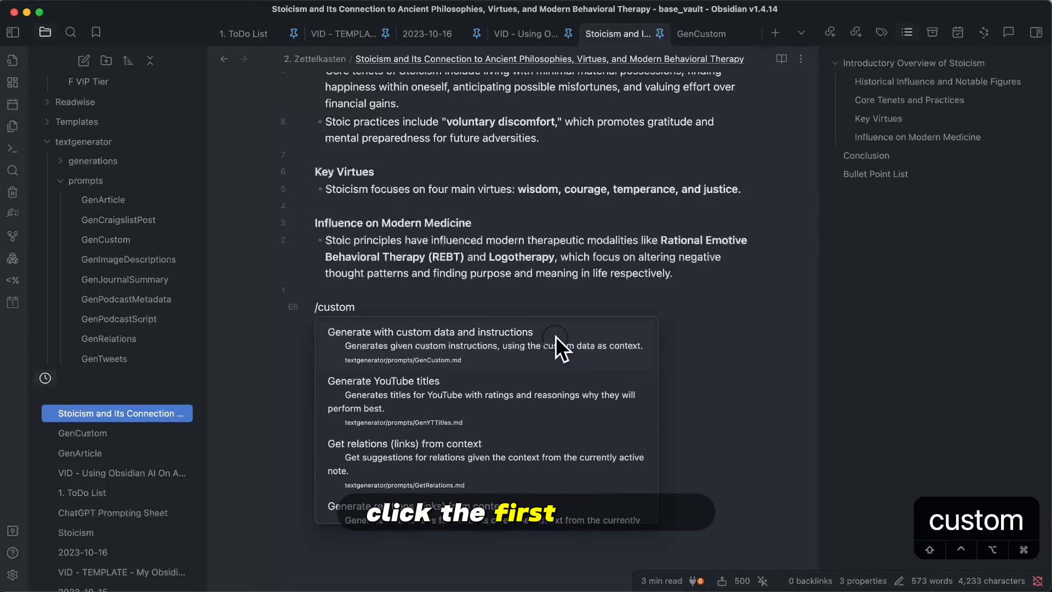
{"action": "left_click", "coordinate": [556, 336]}
{"action": "scroll", "coordinate": [641, 379], "scroll_direction": "down", "scroll_amount": 5}
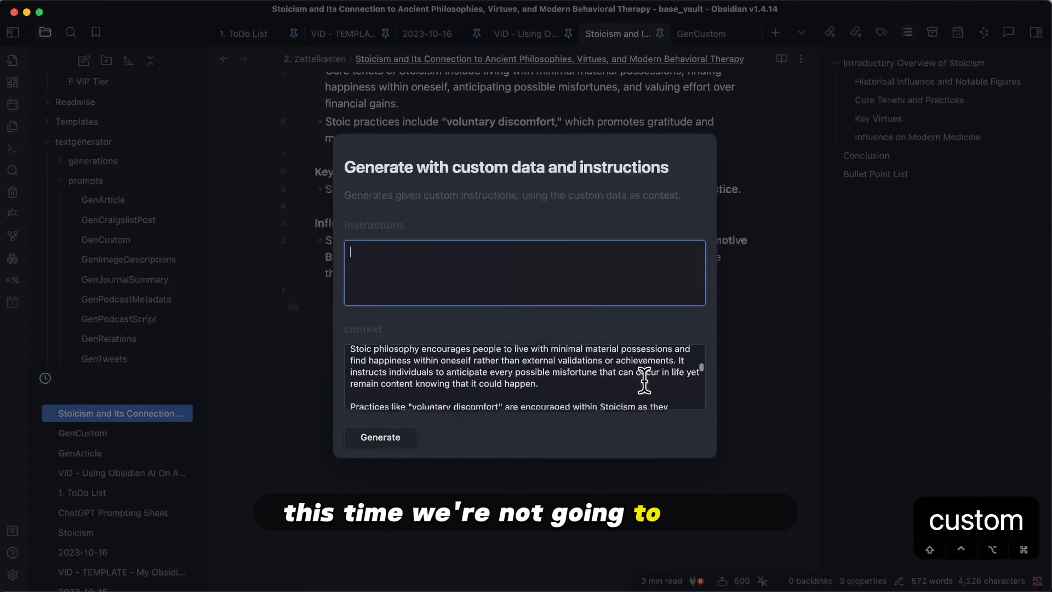
{"action": "scroll", "coordinate": [644, 380], "scroll_direction": "down", "scroll_amount": 10}
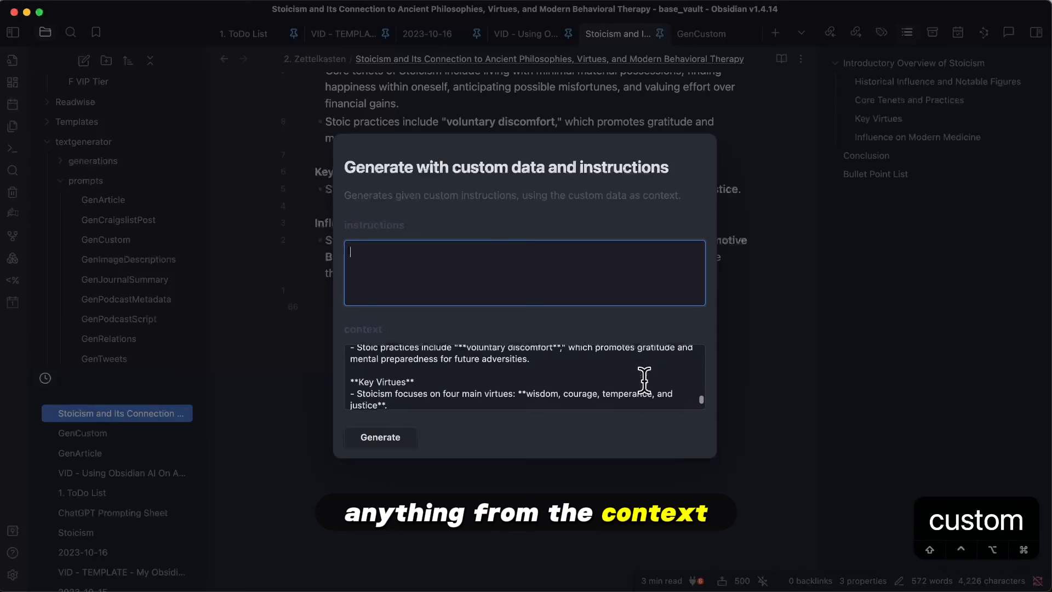
{"action": "scroll", "coordinate": [644, 380], "scroll_direction": "up", "scroll_amount": 3}
{"action": "scroll", "coordinate": [645, 380], "scroll_direction": "down", "scroll_amount": 8}
{"action": "scroll", "coordinate": [645, 380], "scroll_direction": "up", "scroll_amount": 15}
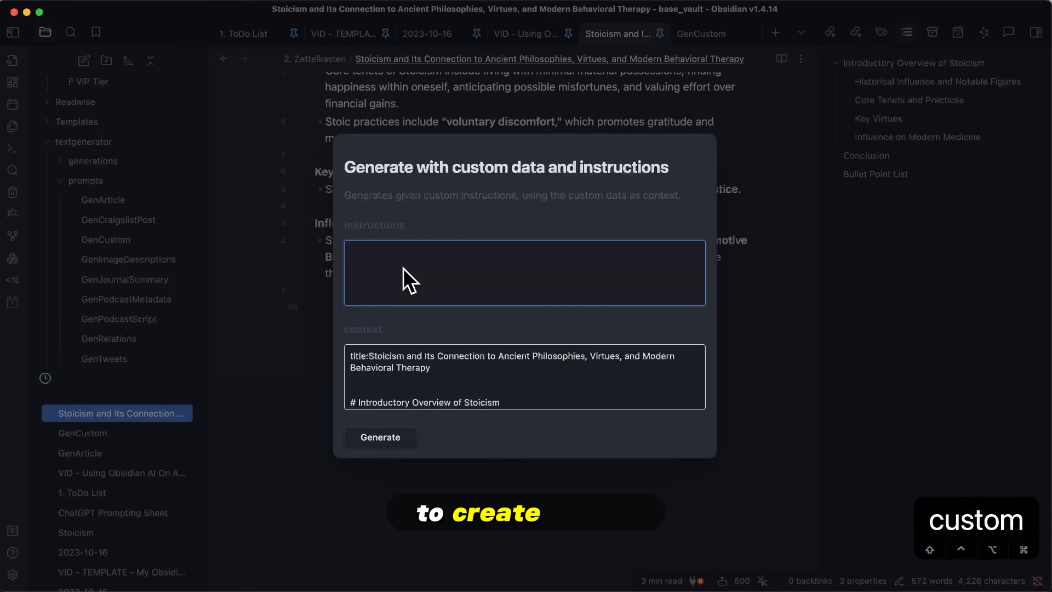
Step: Enter the instructions "Create a song that rhymes and make it sound like a Bon Jovi creation." and generate the text into the note
{"action": "type", "text": "Create a song that "}
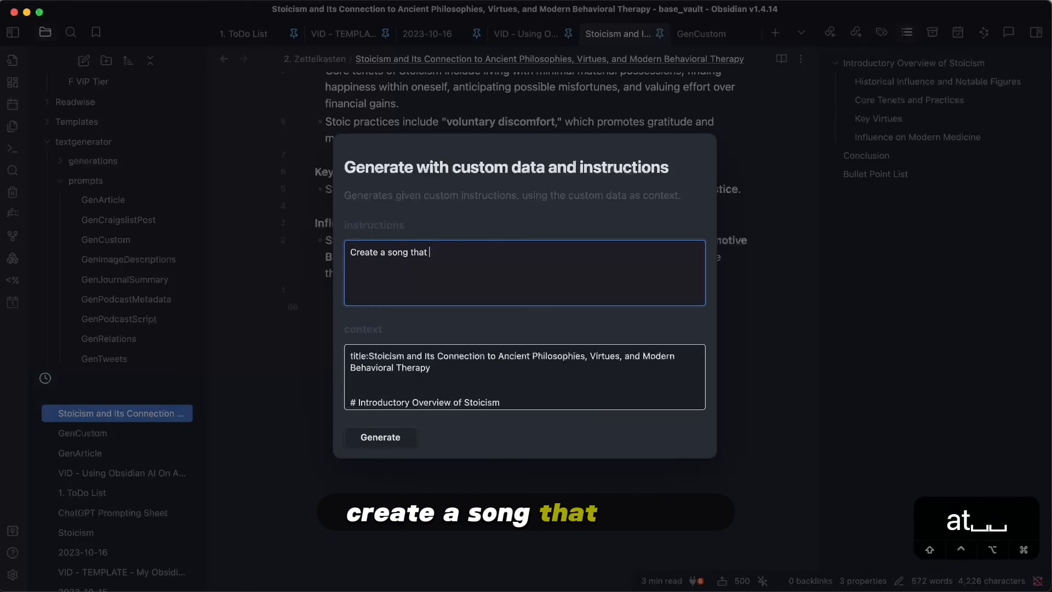
{"action": "type", "text": "rhymes and make it soun"}
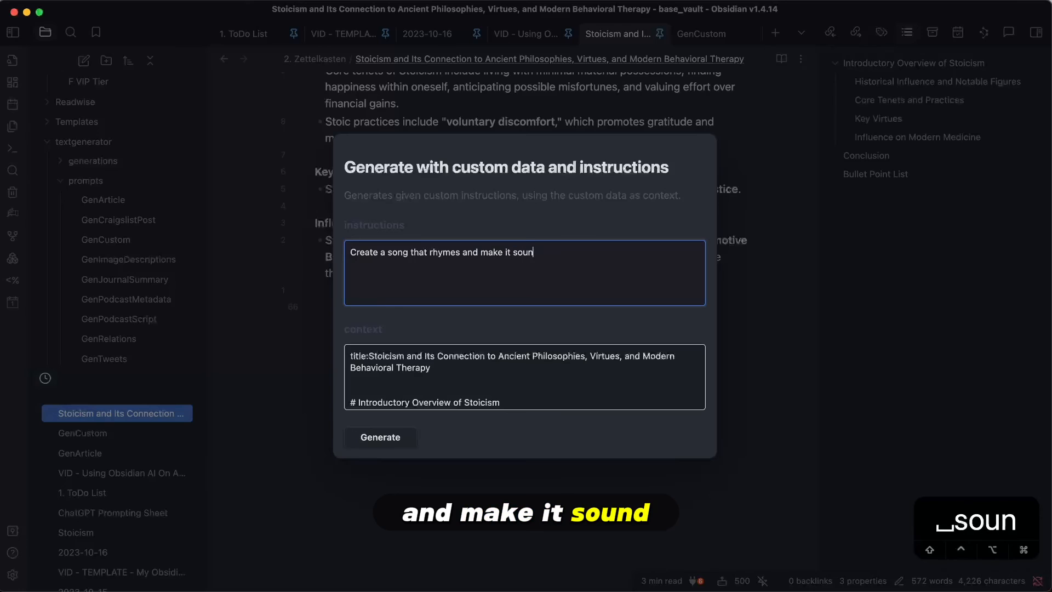
{"action": "type", "text": "d like a Bon Jovi"}
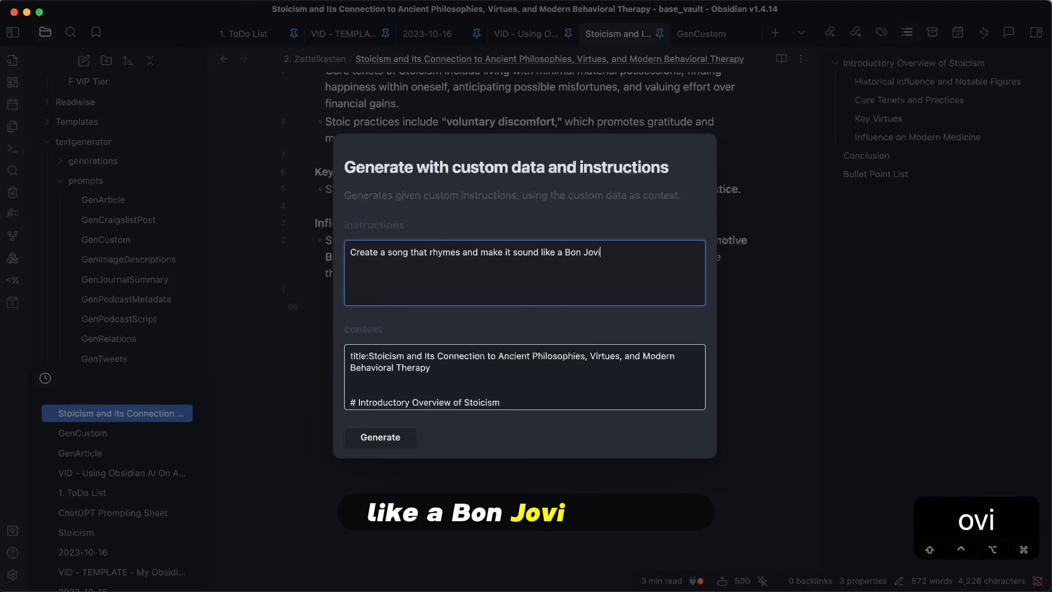
{"action": "type", "text": " creation."}
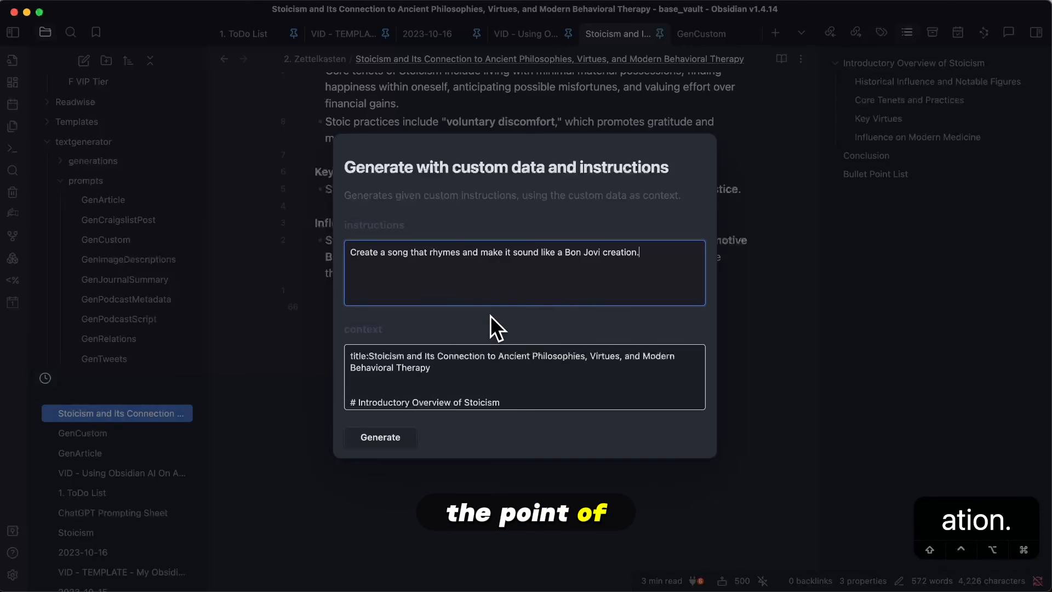
{"action": "left_click", "coordinate": [404, 437]}
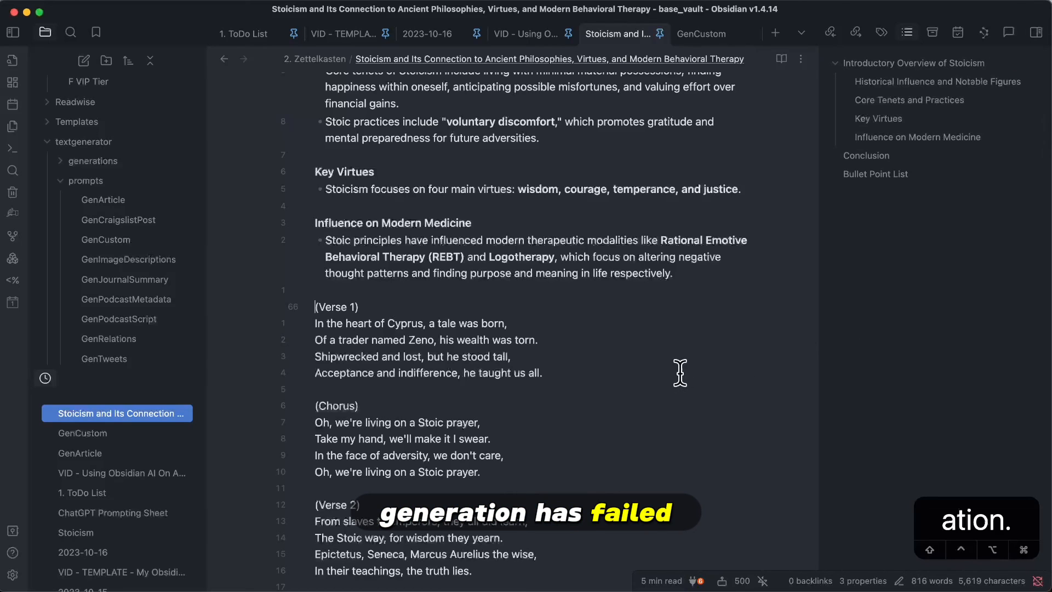
Step: Read through the lyrics of the generated song below the "Influence on Modern Medicine" section
{"action": "scroll", "coordinate": [579, 359], "scroll_direction": "down", "scroll_amount": 3}
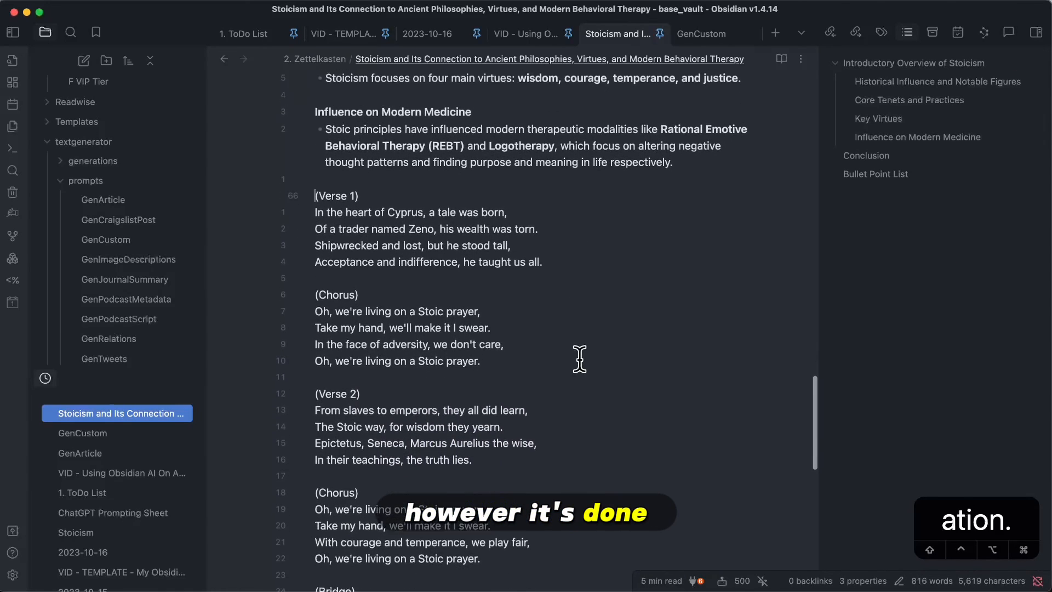
{"action": "scroll", "coordinate": [579, 359], "scroll_direction": "down", "scroll_amount": 3}
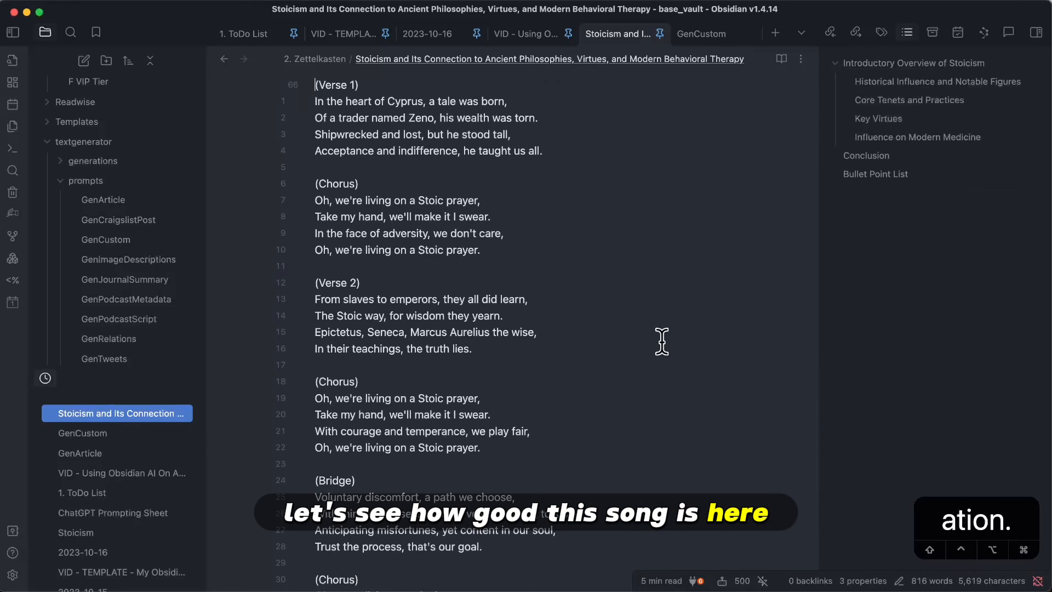
{"action": "scroll", "coordinate": [662, 340], "scroll_direction": "up", "scroll_amount": 1}
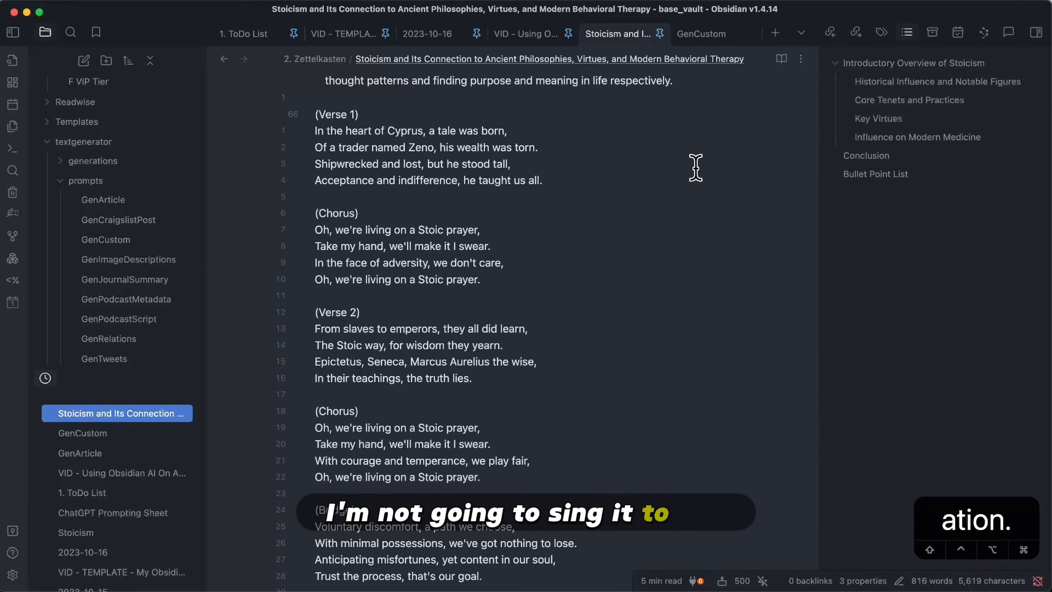
{"action": "scroll", "coordinate": [697, 168], "scroll_direction": "down", "scroll_amount": 4}
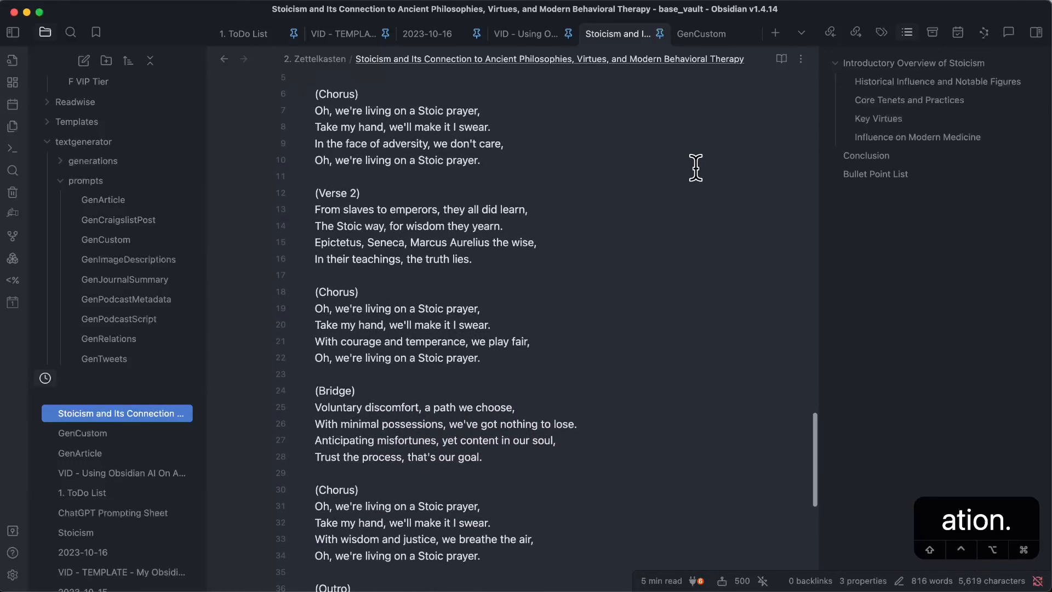
{"action": "scroll", "coordinate": [696, 167], "scroll_direction": "down", "scroll_amount": 5}
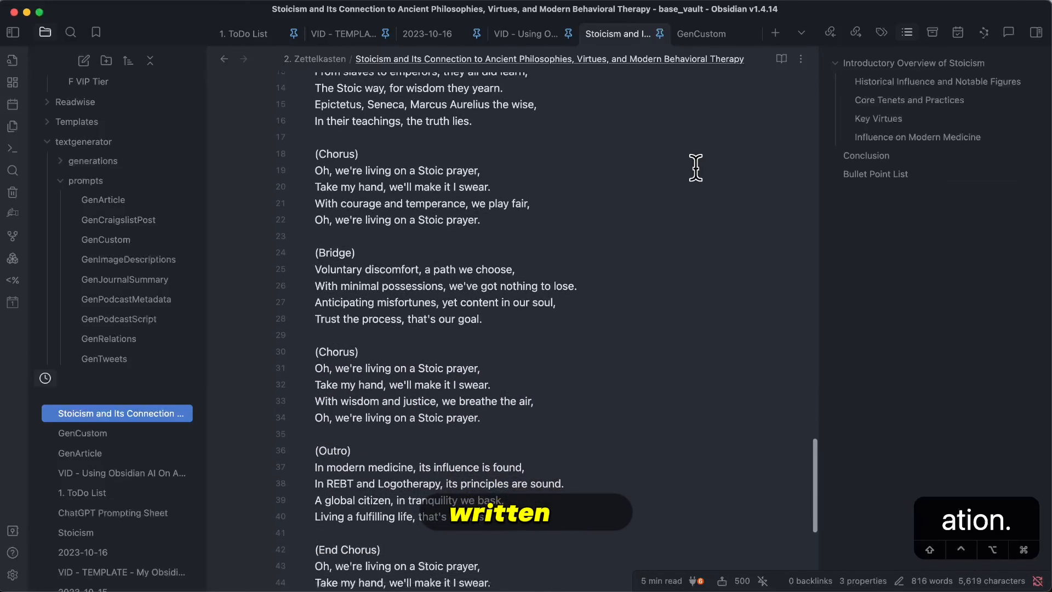
{"action": "scroll", "coordinate": [696, 168], "scroll_direction": "down", "scroll_amount": 4}
{"action": "scroll", "coordinate": [696, 167], "scroll_direction": "up", "scroll_amount": 10}
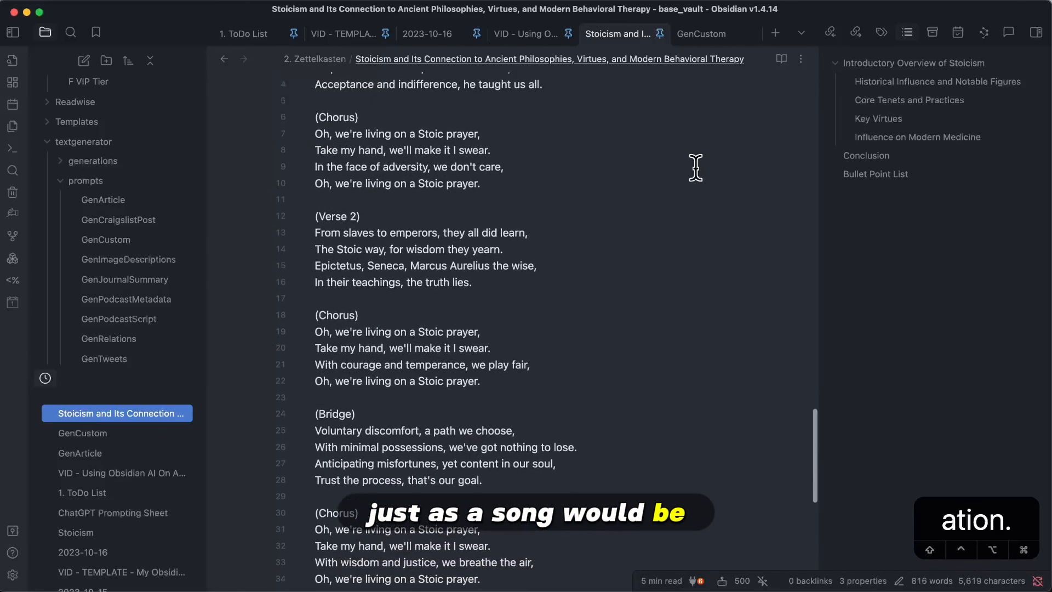
{"action": "scroll", "coordinate": [696, 167], "scroll_direction": "up", "scroll_amount": 3}
Step: Examine the song's structure, including its verses, repeated chorus, bridge, outro and end chorus
{"action": "left_click_drag", "start_coordinate": [508, 474], "coordinate": [341, 432]}
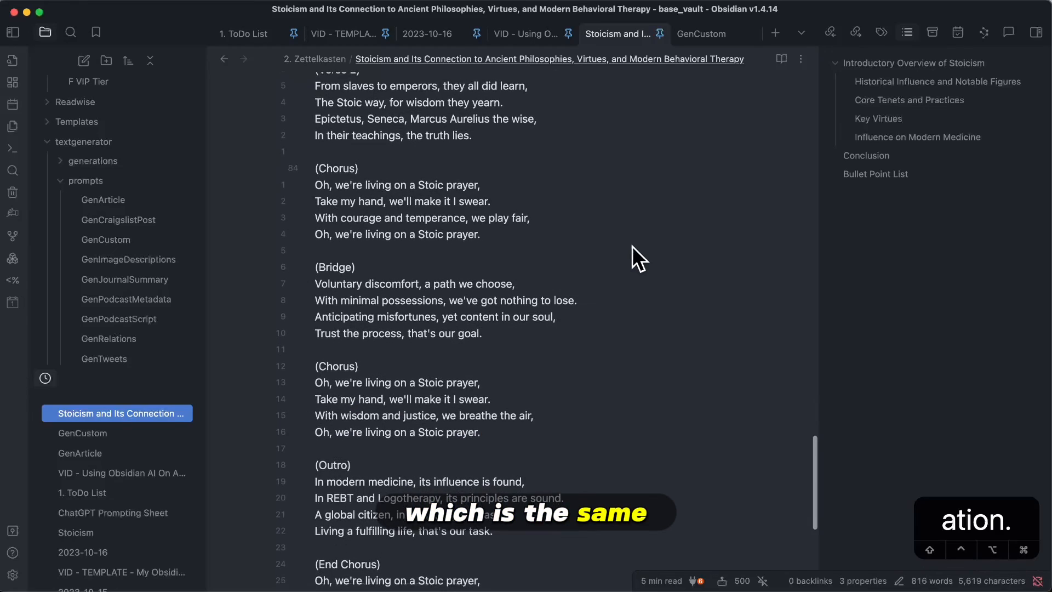
{"action": "scroll", "coordinate": [633, 246], "scroll_direction": "down", "scroll_amount": 4}
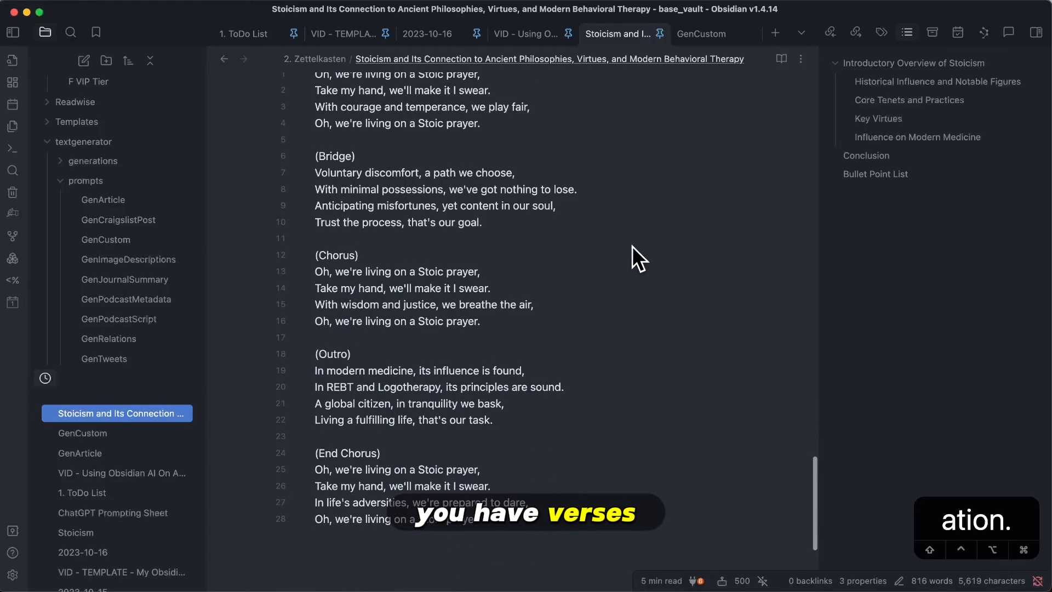
{"action": "left_click_drag", "start_coordinate": [366, 155], "coordinate": [308, 150]}
{"action": "left_click", "coordinate": [364, 157]}
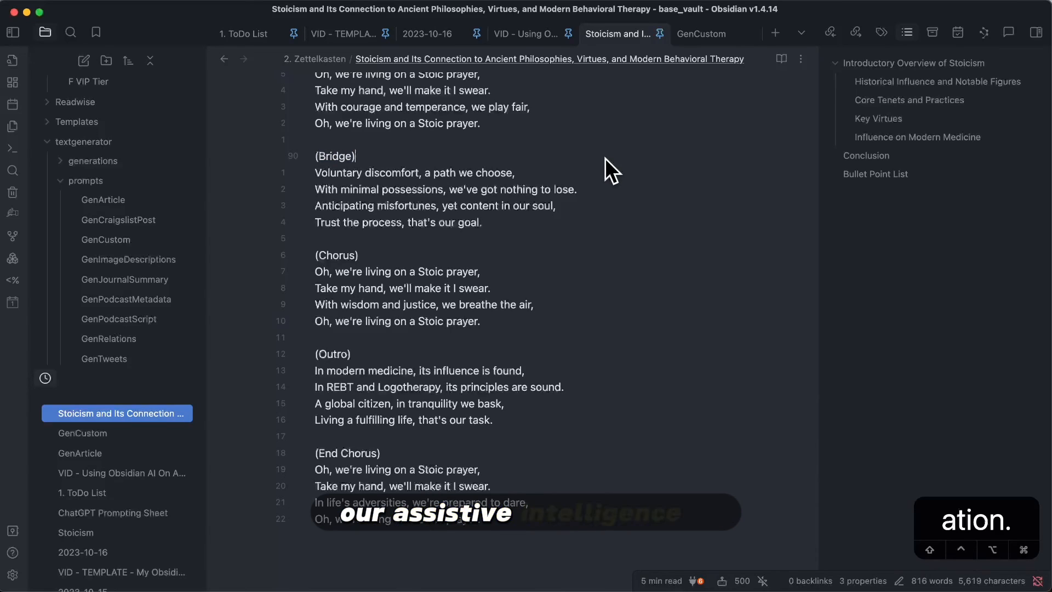
{"action": "left_click_drag", "start_coordinate": [390, 354], "coordinate": [327, 353]}
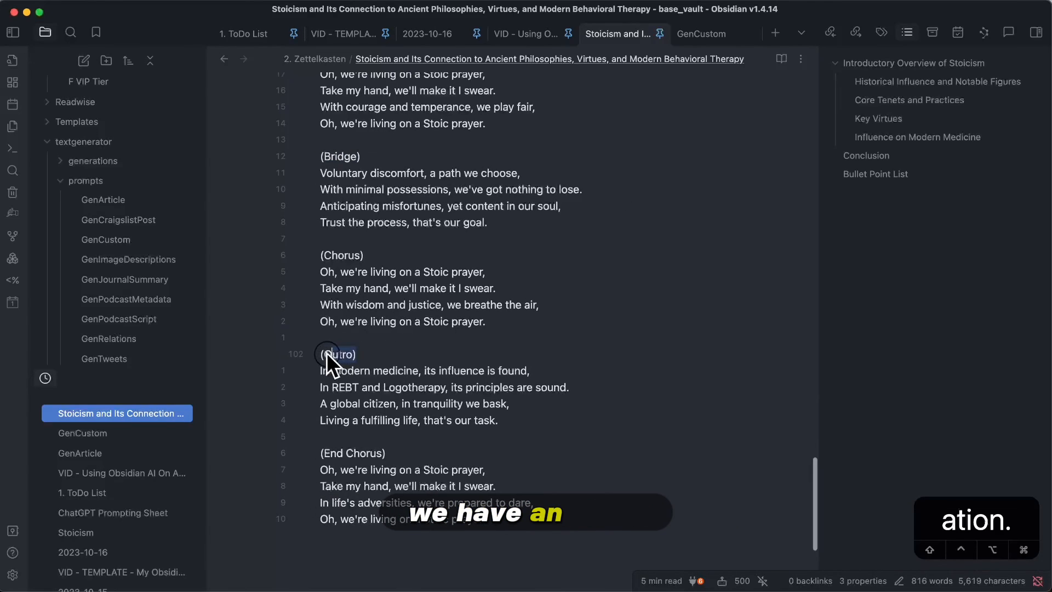
{"action": "scroll", "coordinate": [532, 327], "scroll_direction": "down", "scroll_amount": 3}
{"action": "triple_click", "coordinate": [534, 324]}
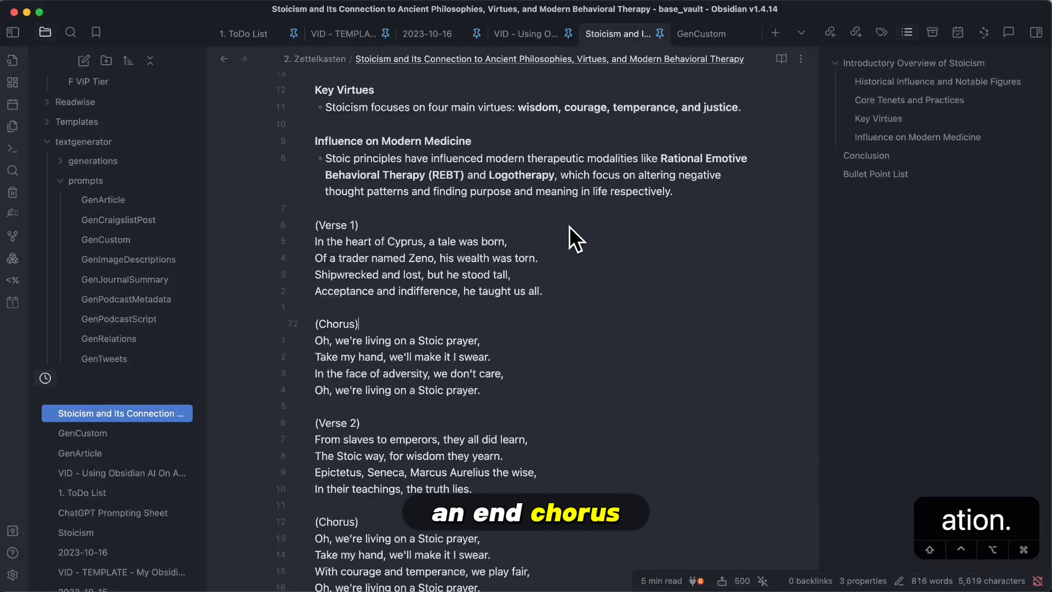
{"action": "scroll", "coordinate": [709, 420], "scroll_direction": "down", "scroll_amount": 10}
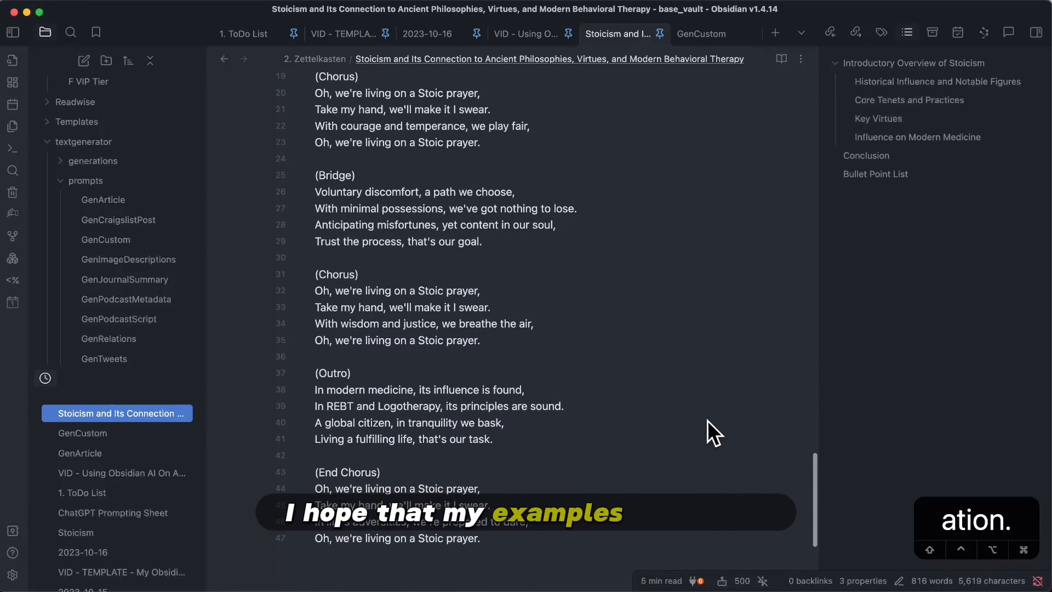
Step: Delete the generated song from the end of the Stoicism note and add an empty line below the bullet point list
{"action": "scroll", "coordinate": [708, 420], "scroll_direction": "down", "scroll_amount": 2}
{"action": "key", "text": "super+a"}
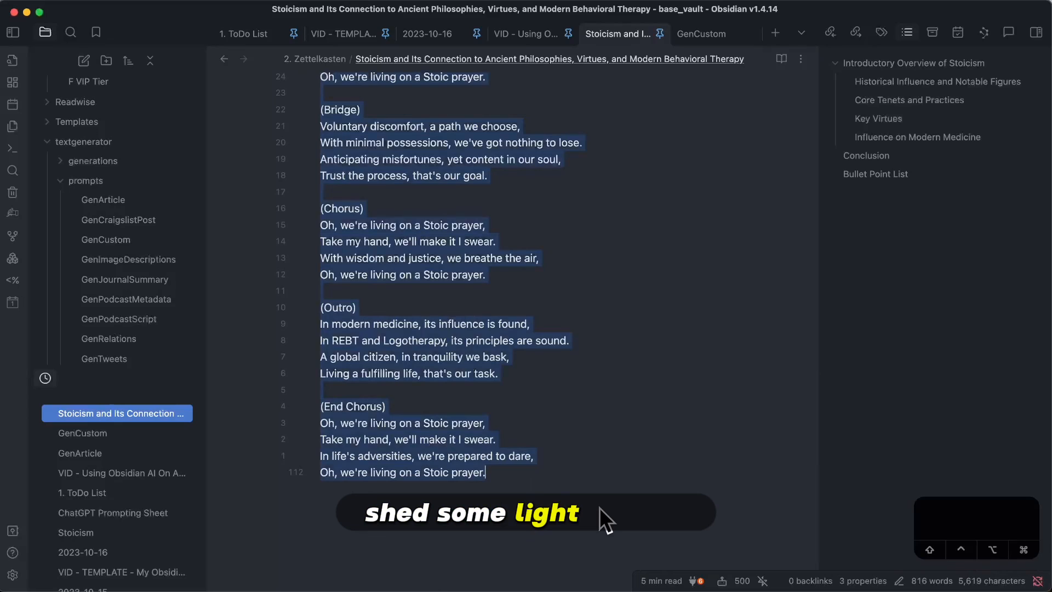
{"action": "key", "text": "BackSpace"}
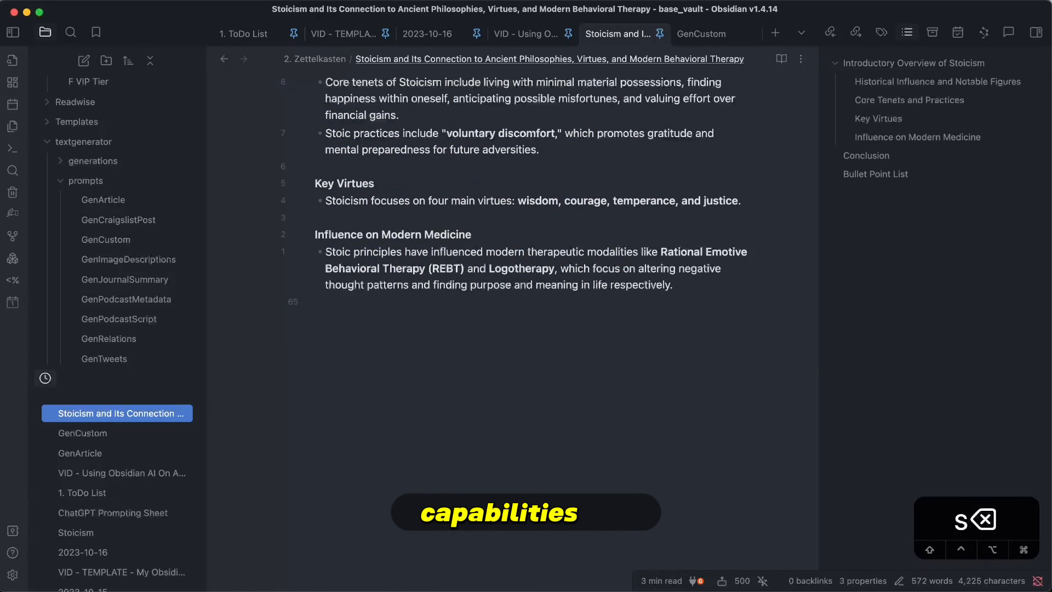
{"action": "key", "text": "Return"}
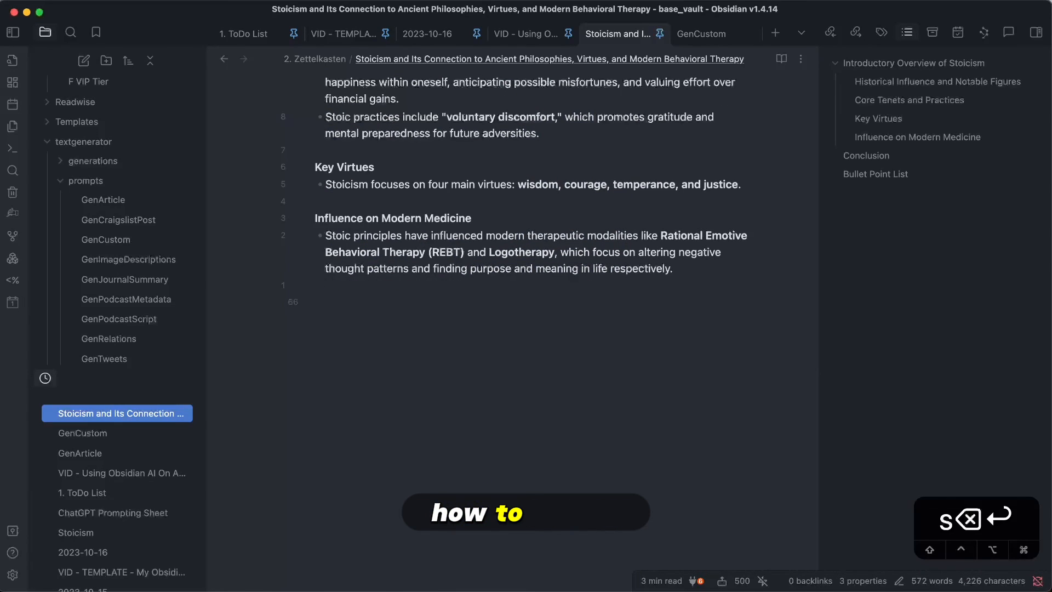
{"action": "left_click", "coordinate": [708, 32]}
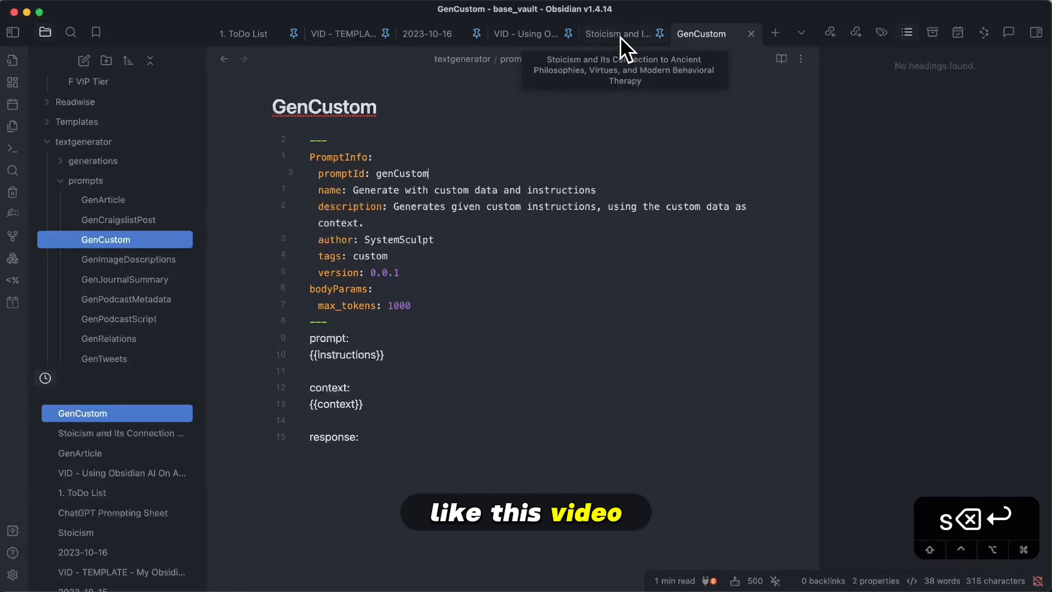
{"action": "left_click", "coordinate": [620, 35]}
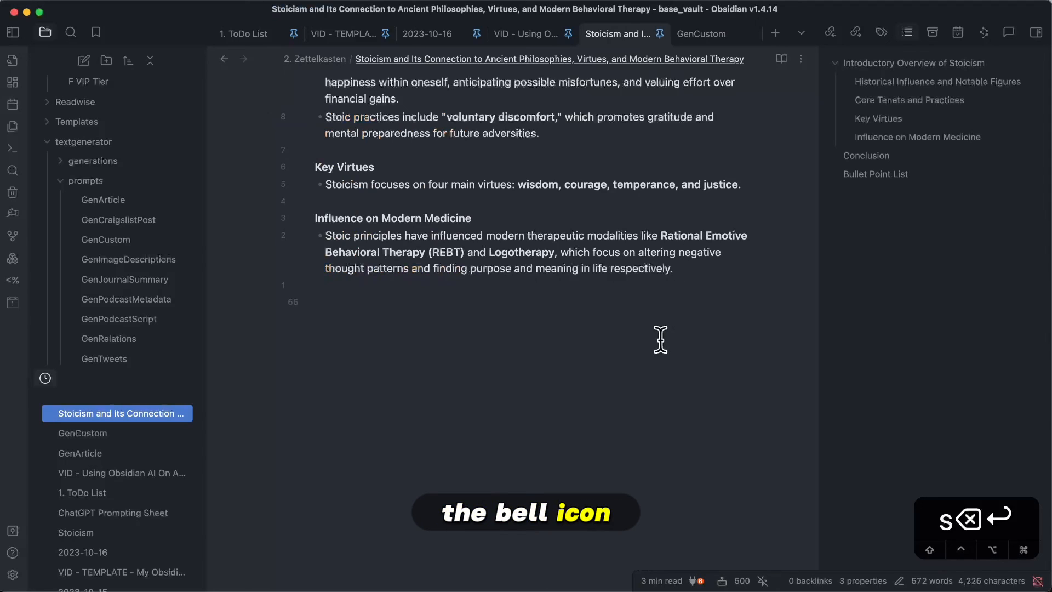
{"action": "scroll", "coordinate": [661, 340], "scroll_direction": "up", "scroll_amount": 5}
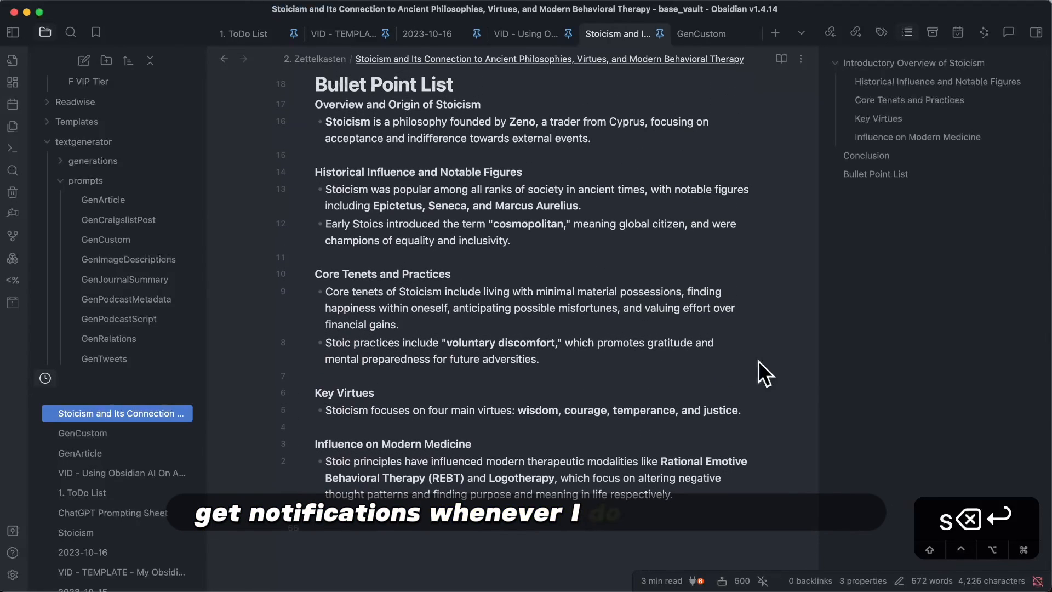
{"action": "scroll", "coordinate": [759, 360], "scroll_direction": "up", "scroll_amount": 7}
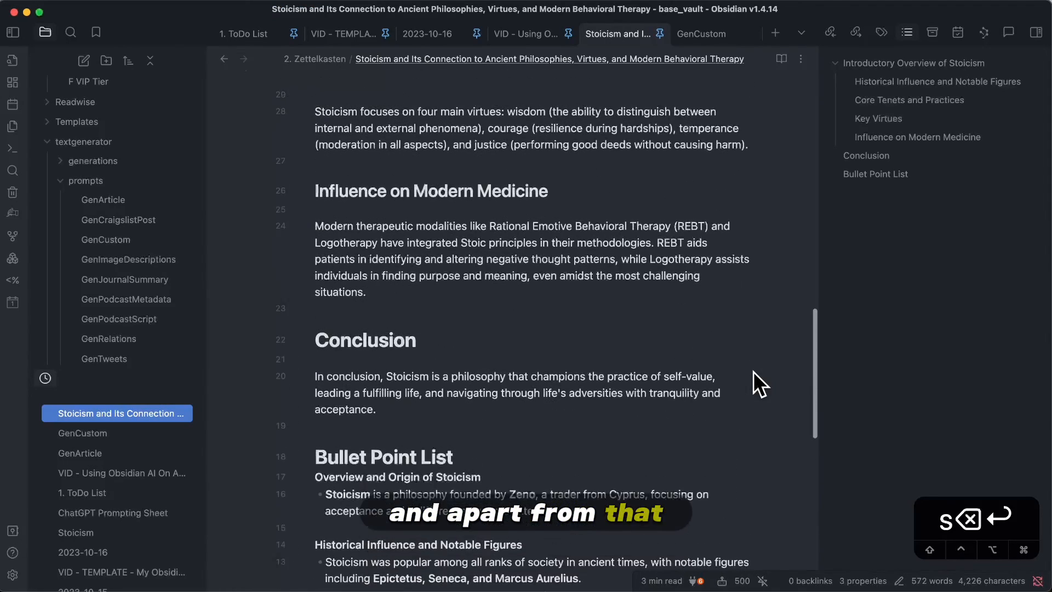
{"action": "scroll", "coordinate": [754, 372], "scroll_direction": "up", "scroll_amount": 5}
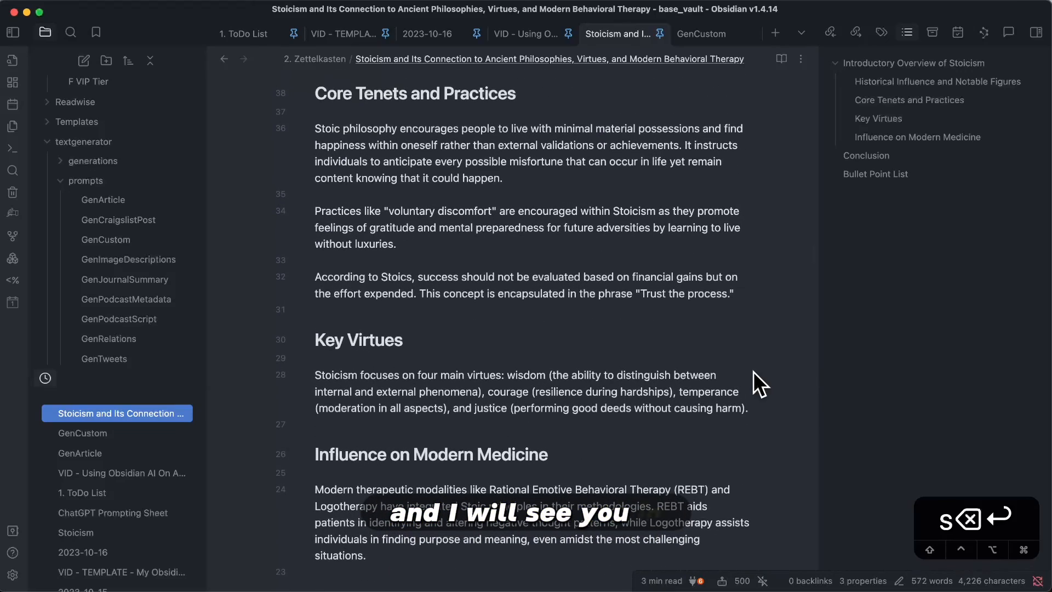